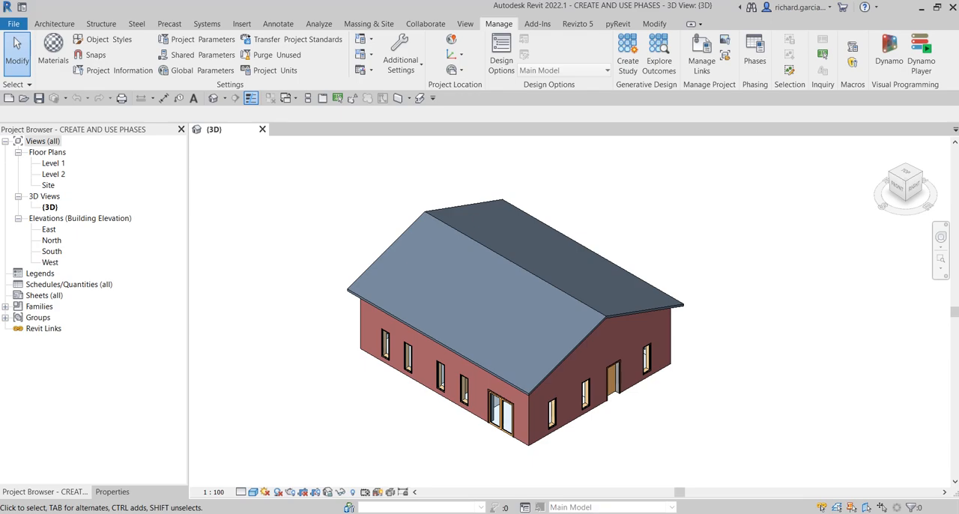
# - Switch to Snip & Sketch, examine the four-stage floor plan phasing diagram, and return to the Revit model
pyautogui.click(756, 63)
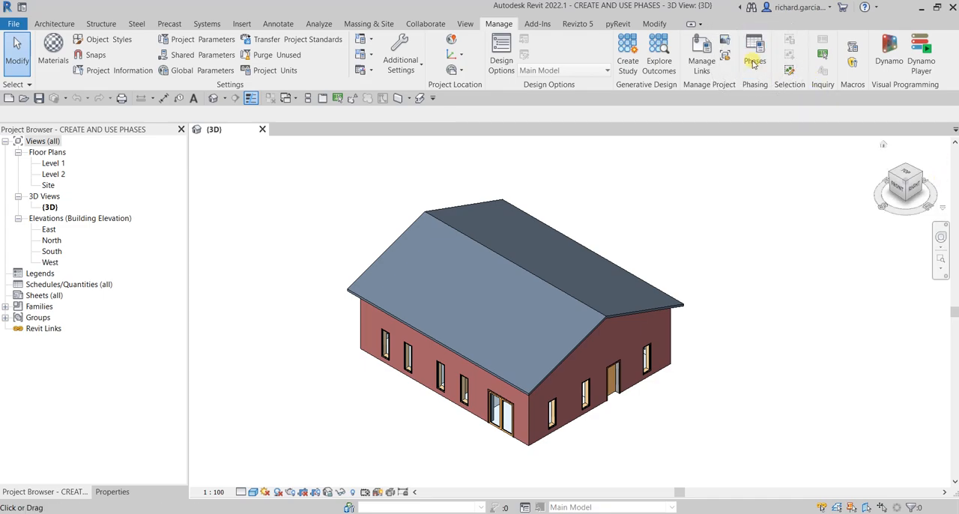
pyautogui.click(498, 26)
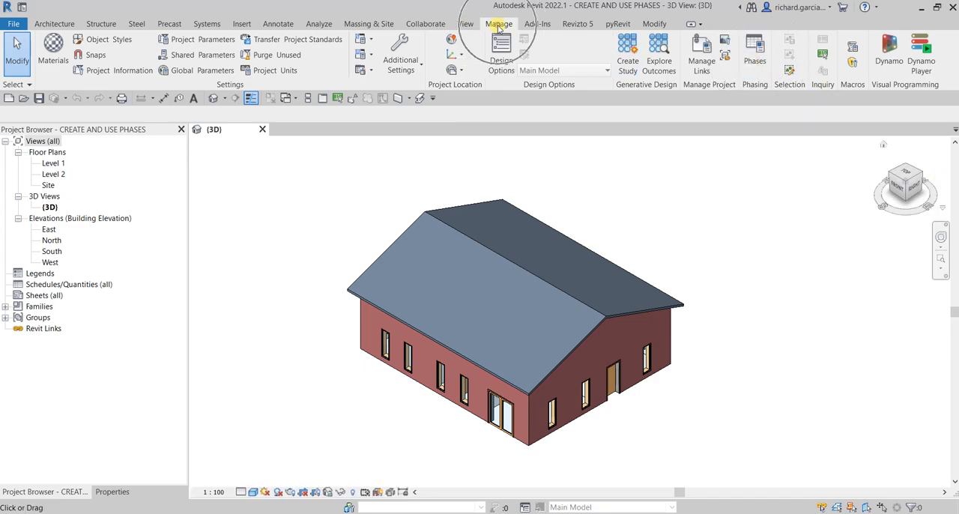
pyautogui.click(752, 65)
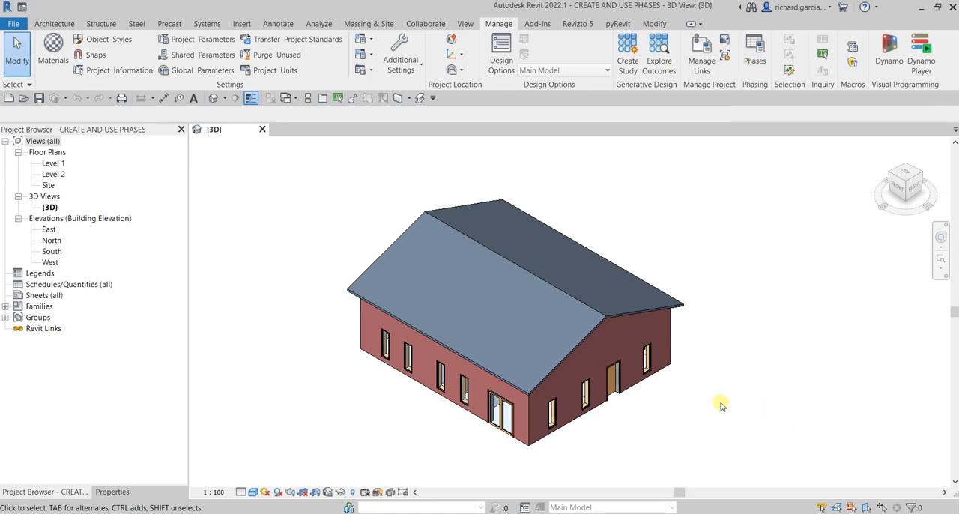
pyautogui.click(558, 513)
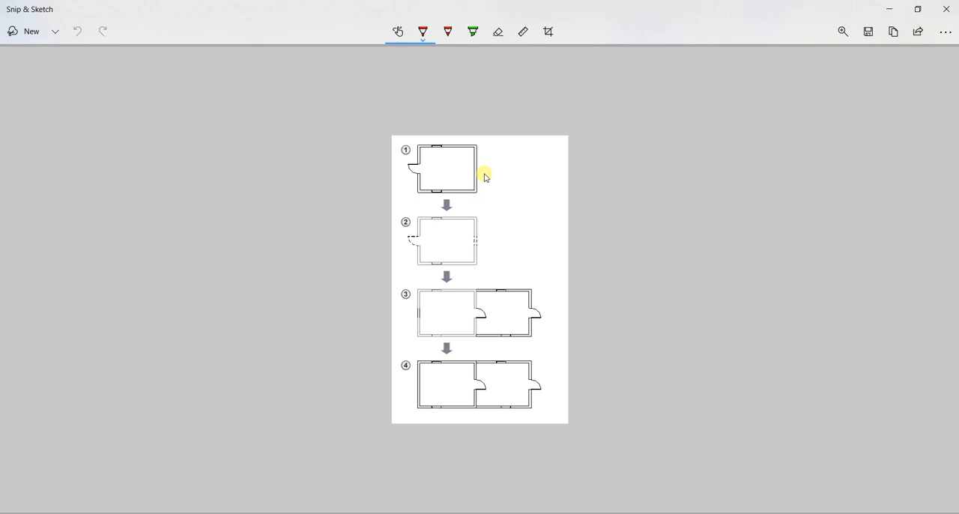
pyautogui.press('ctrl')
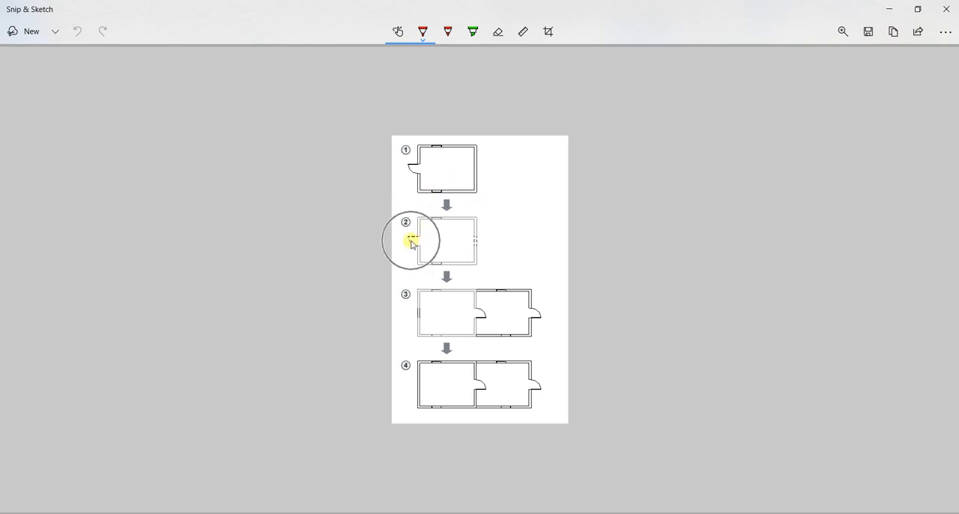
pyautogui.press('ctrl')
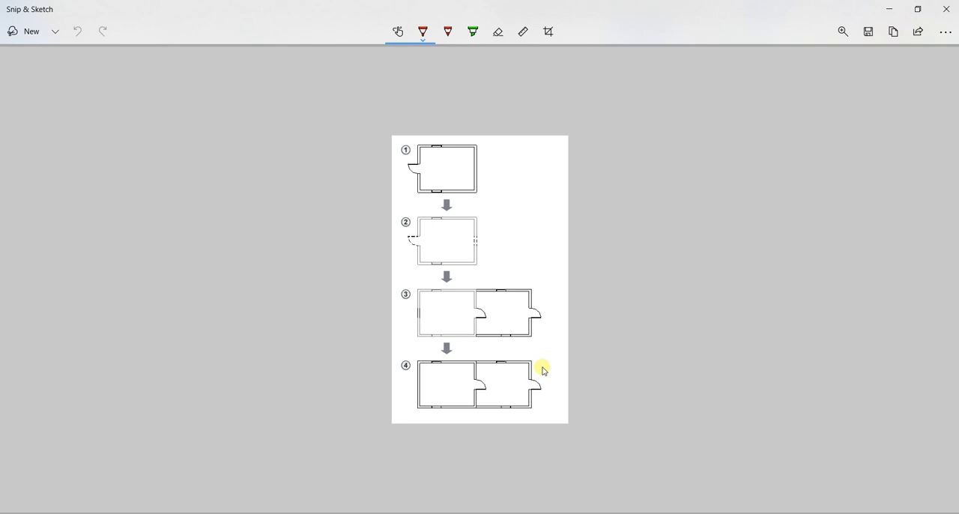
pyautogui.click(889, 9)
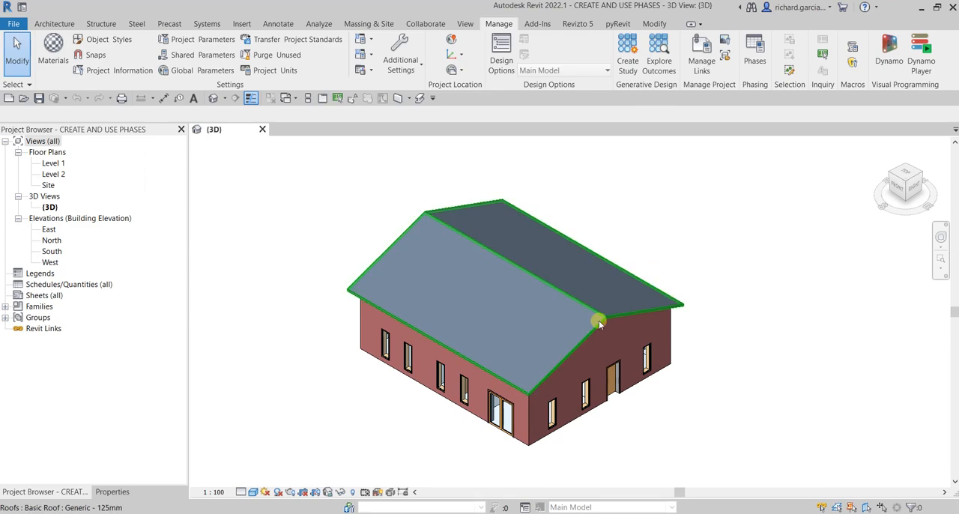
# - Examine the available Phase Filter and Phase options in the properties of the 3D view
pyautogui.scroll(2, 597, 315)
pyautogui.moveTo(641, 260); pyautogui.dragTo(656, 250, button='middle')
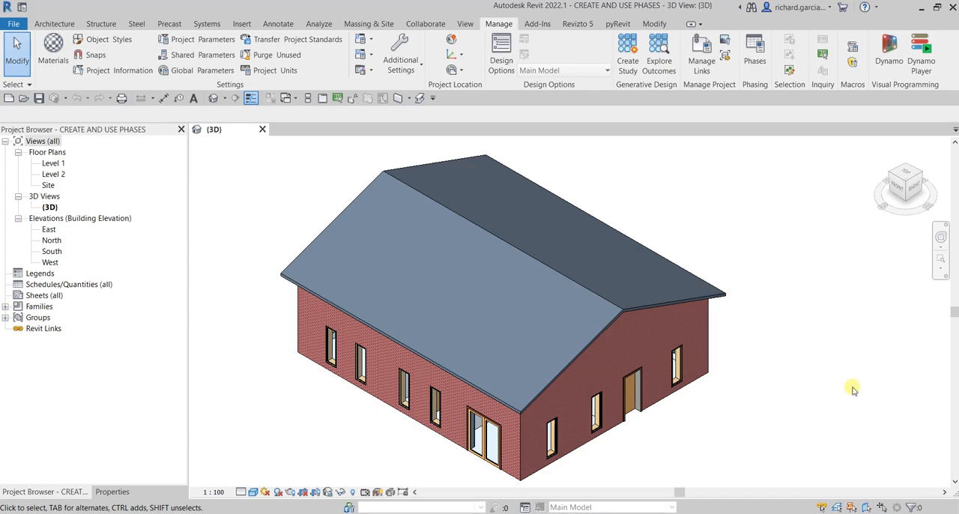
pyautogui.click(680, 210)
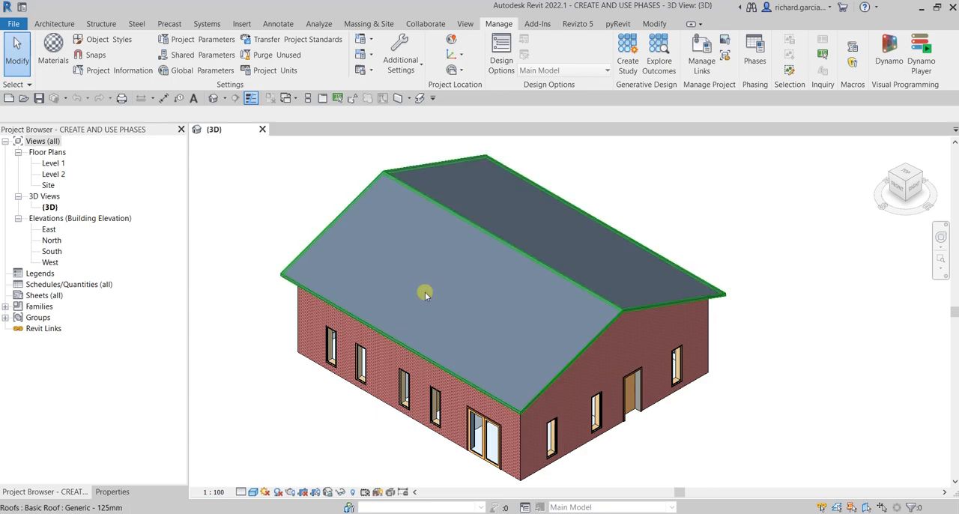
pyautogui.click(112, 491)
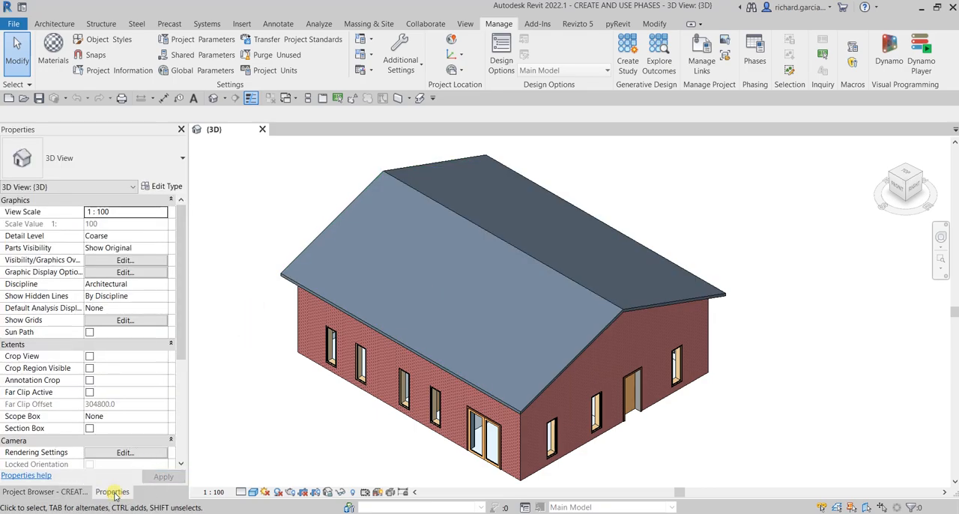
pyautogui.scroll(-3, 132, 377)
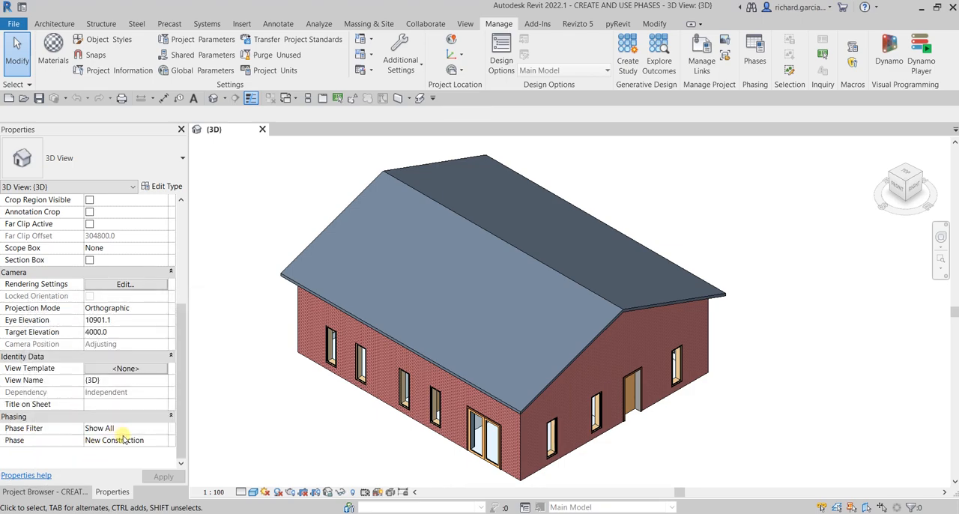
pyautogui.click(165, 429)
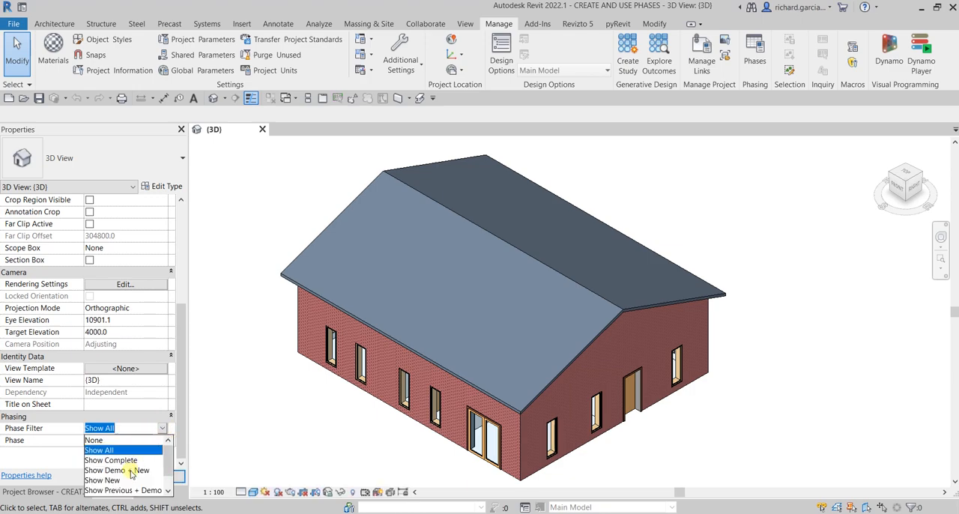
pyautogui.click(49, 452)
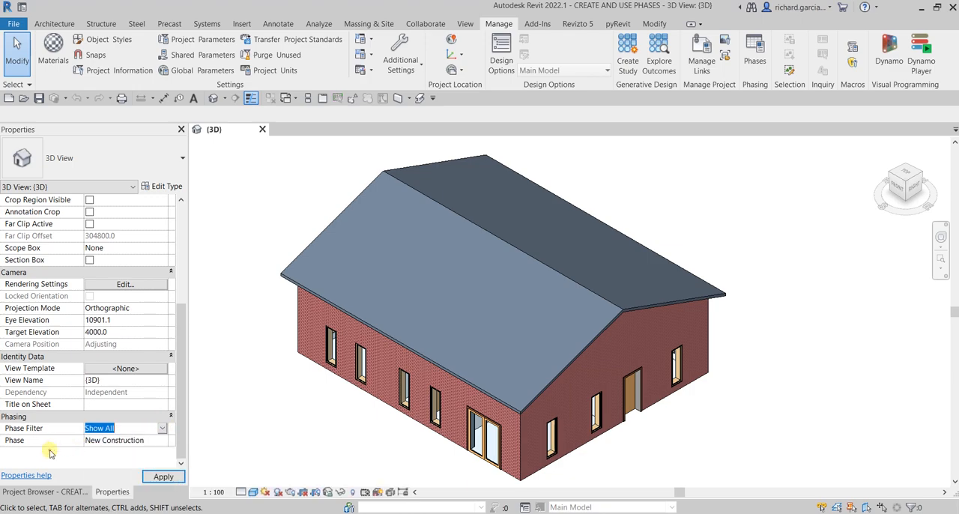
pyautogui.click(164, 445)
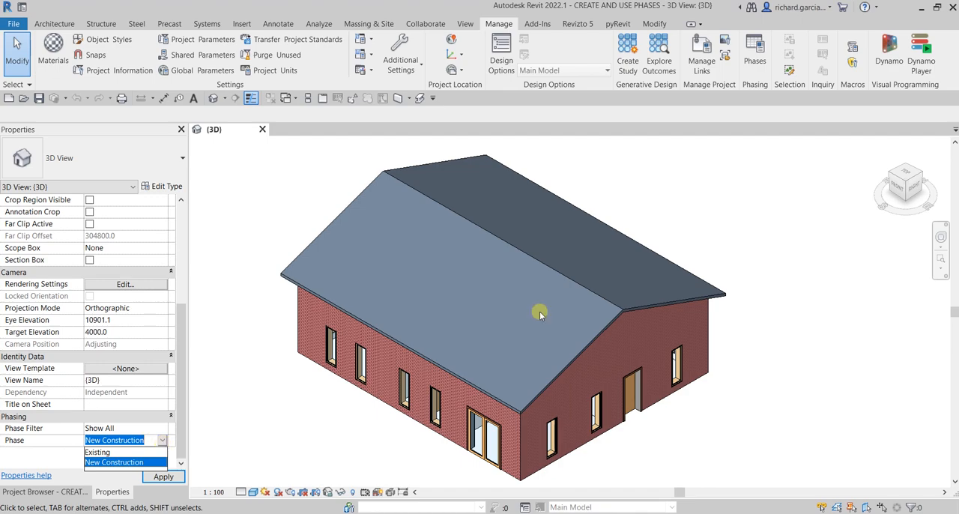
pyautogui.click(665, 210)
pyautogui.scroll(-2, 667, 213)
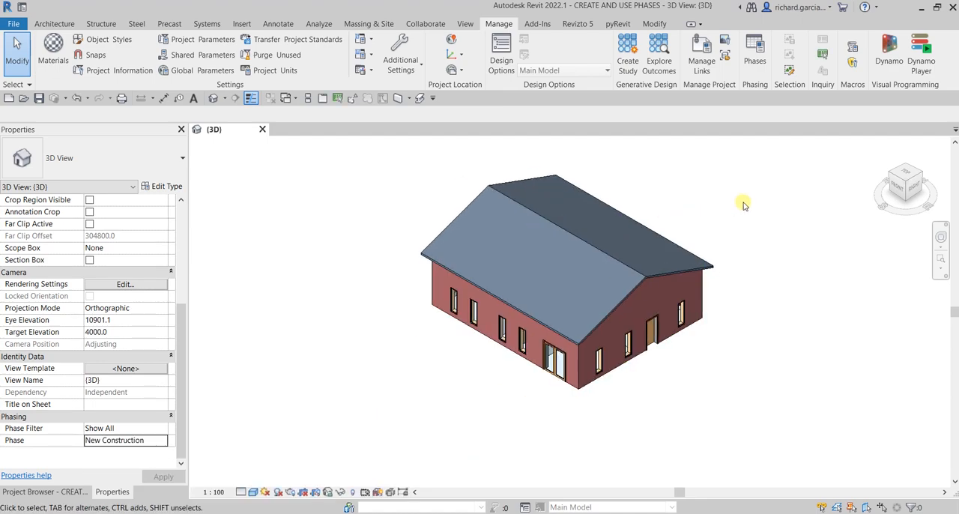
# - Select all the building elements in the 3D view and set their Phase Created to Existing
pyautogui.moveTo(769, 156); pyautogui.dragTo(370, 385)
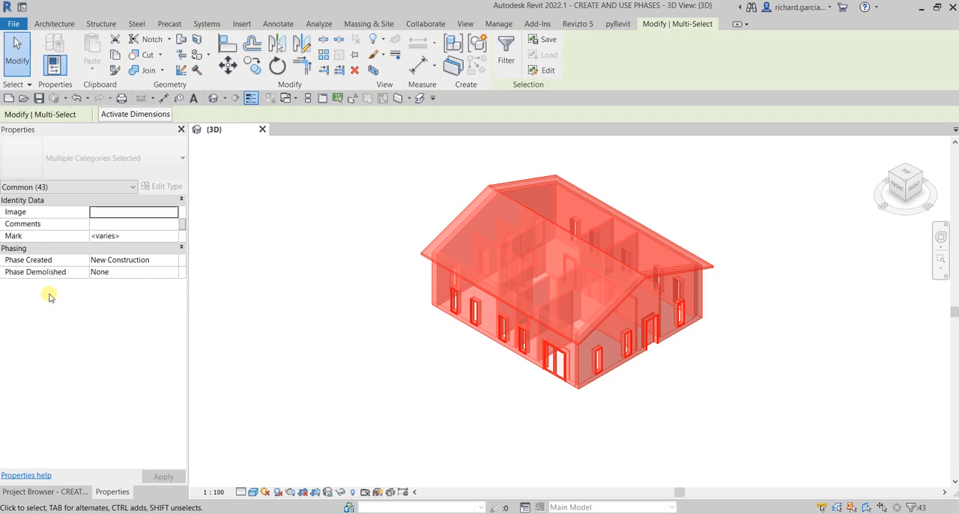
pyautogui.press('ctrl')
pyautogui.click(172, 259)
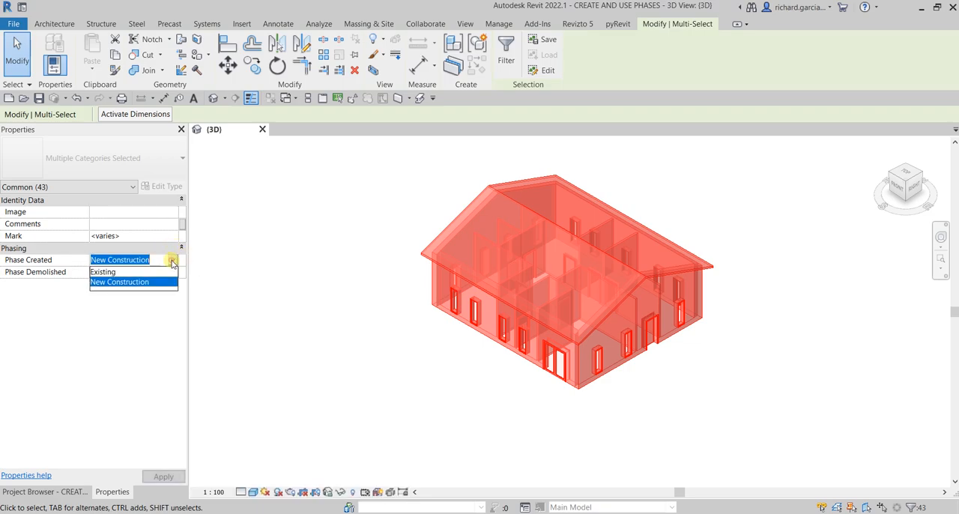
pyautogui.click(102, 272)
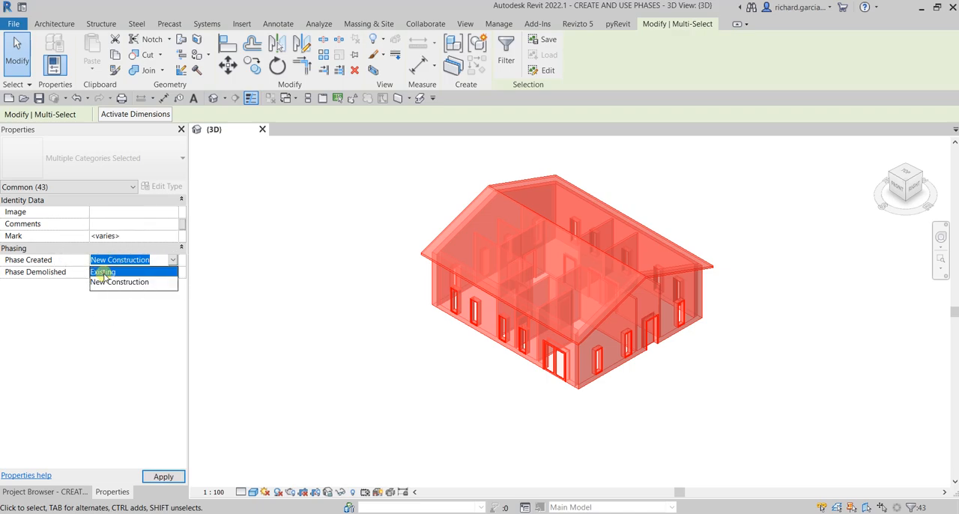
pyautogui.click(164, 477)
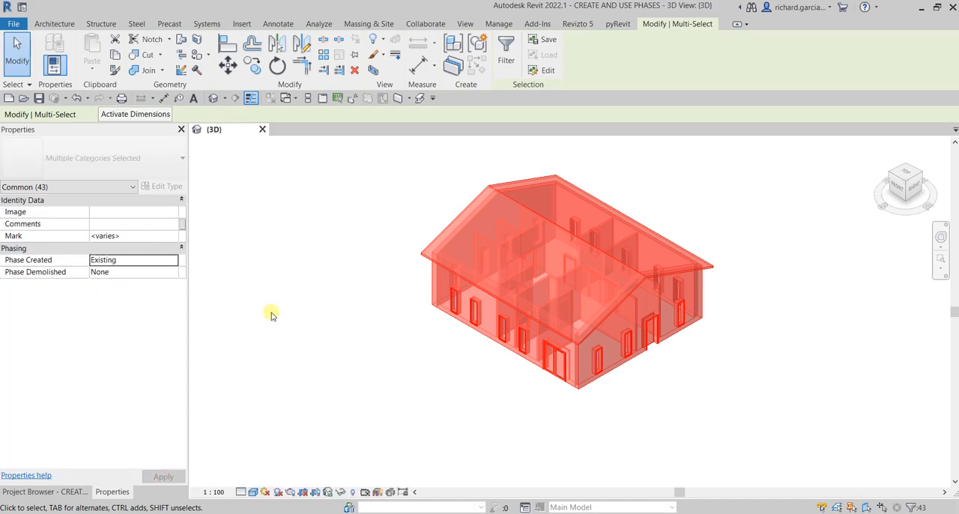
pyautogui.click(271, 314)
# - Reselect the whole building to check its Phase Created property, and clear the selection
pyautogui.moveTo(782, 357); pyautogui.dragTo(767, 369, button='middle')
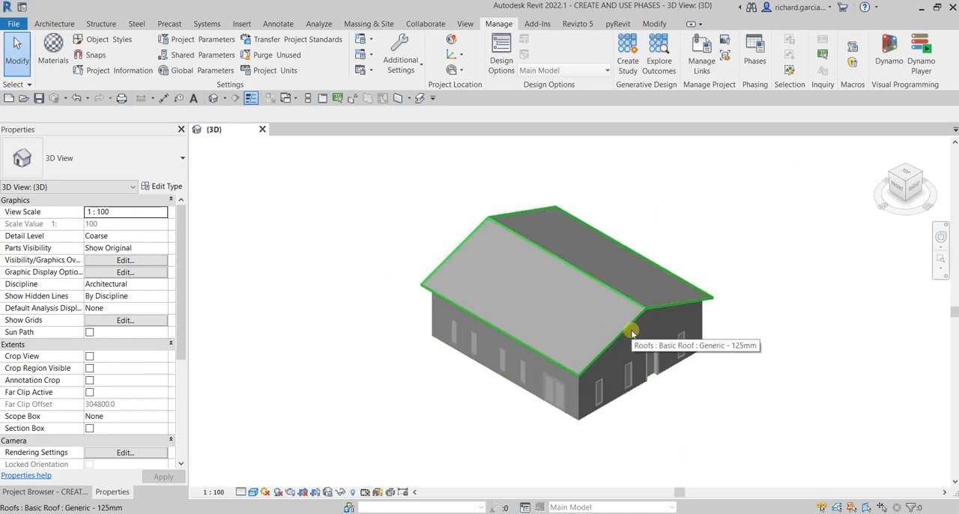
pyautogui.moveTo(777, 182); pyautogui.dragTo(368, 422)
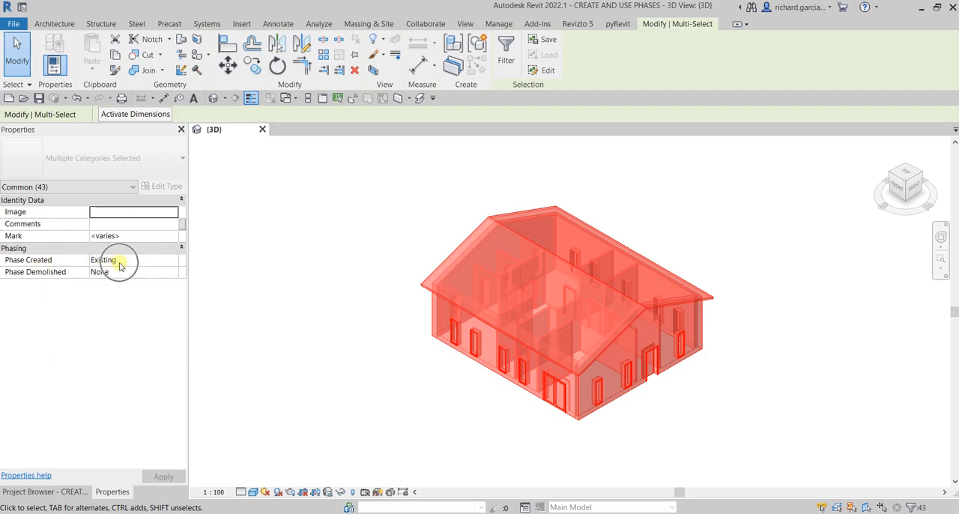
pyautogui.click(783, 371)
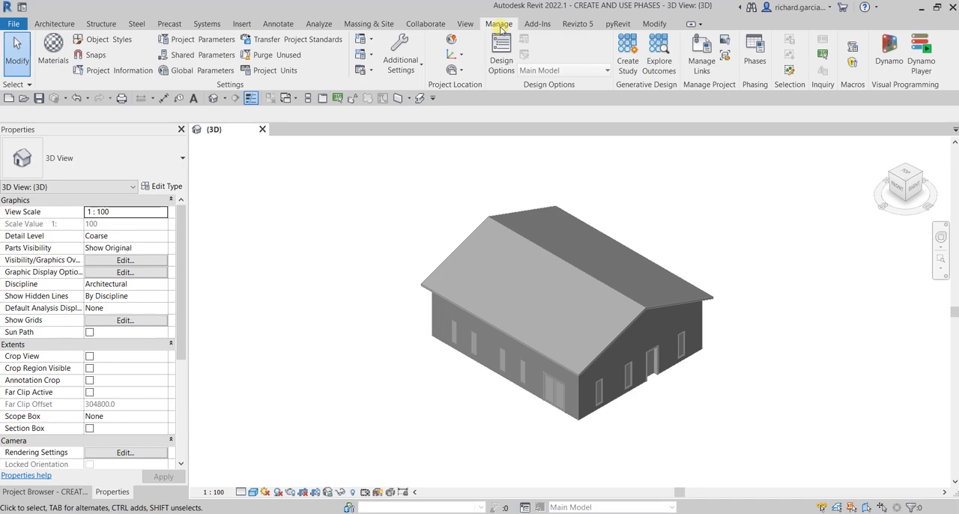
# - Insert a project phase after Existing and name it Main Entry
pyautogui.click(753, 60)
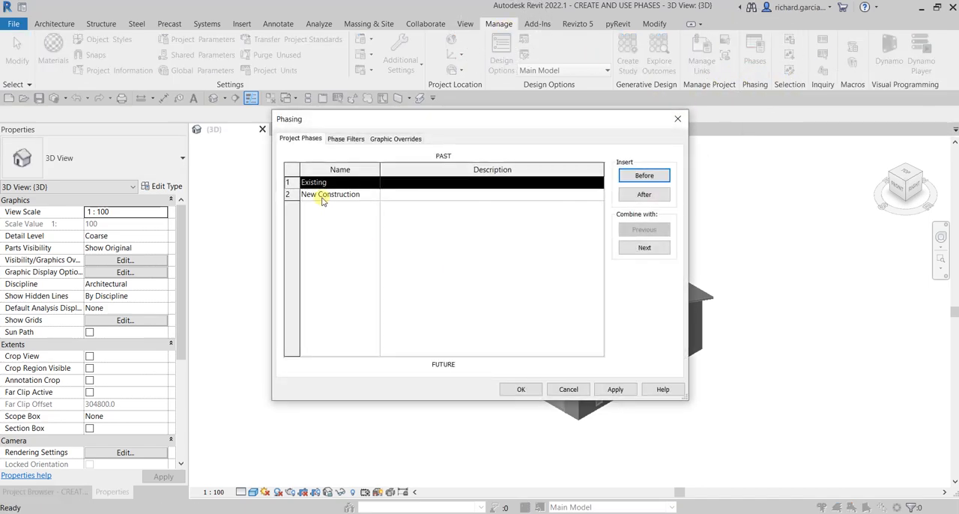
pyautogui.click(294, 140)
pyautogui.press('ctrl')
pyautogui.click(291, 182)
pyautogui.click(644, 195)
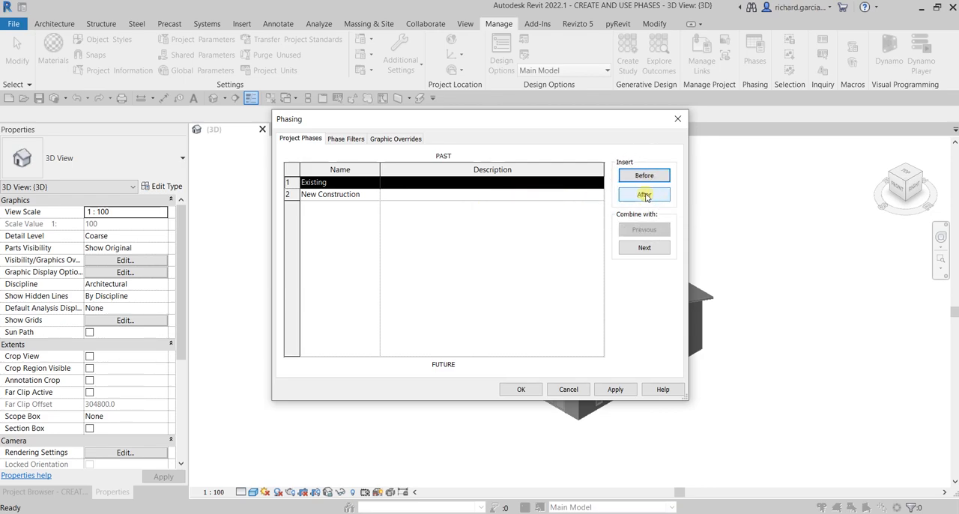
pyautogui.click(345, 196)
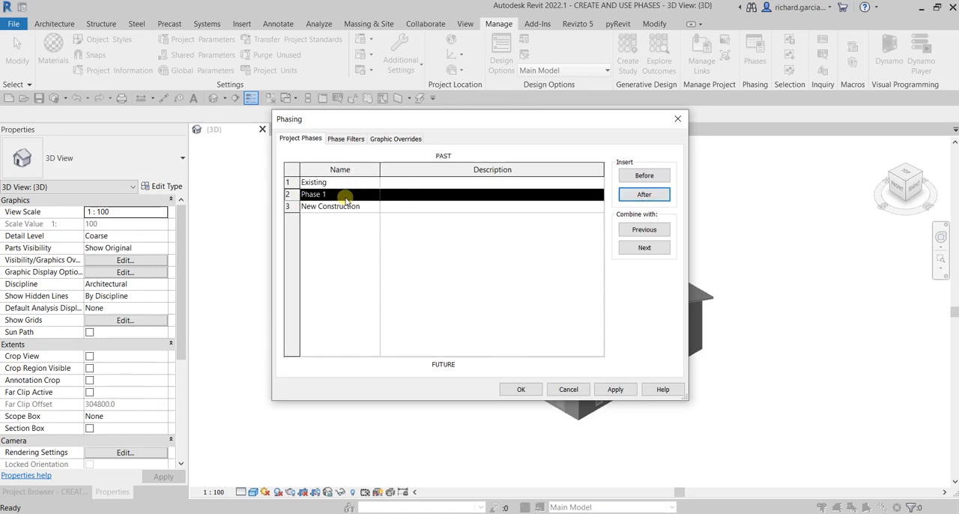
pyautogui.click(344, 197)
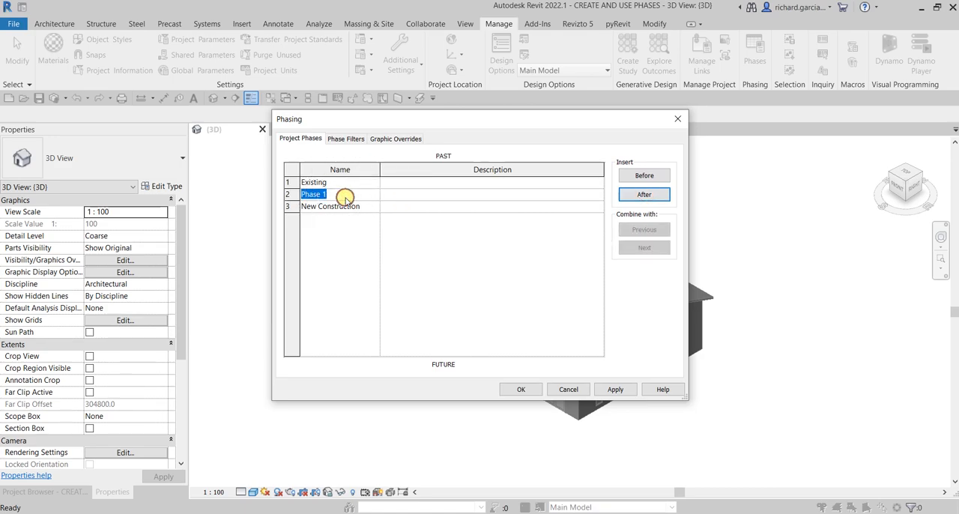
pyautogui.write('Main Entry')
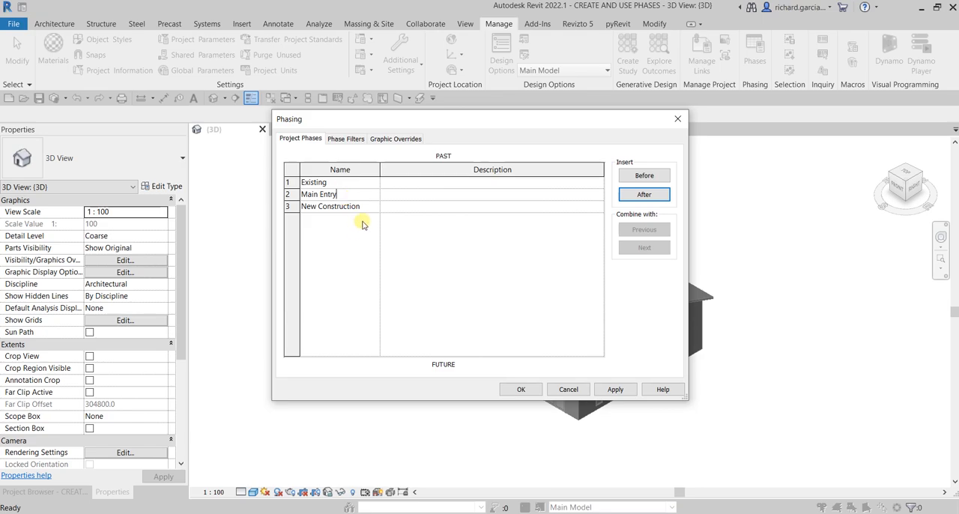
# - Rename the New Construction phase to Interior Renovation
pyautogui.click(366, 208)
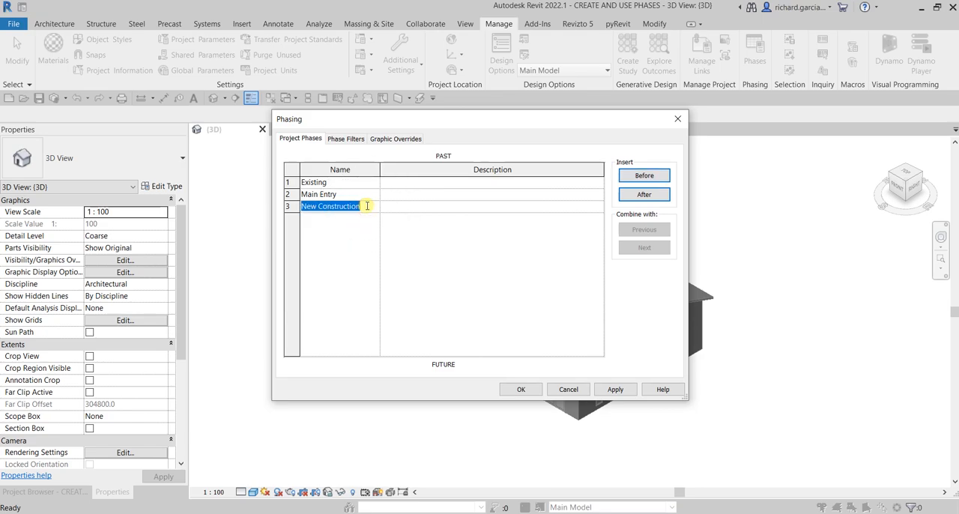
pyautogui.write('Inte')
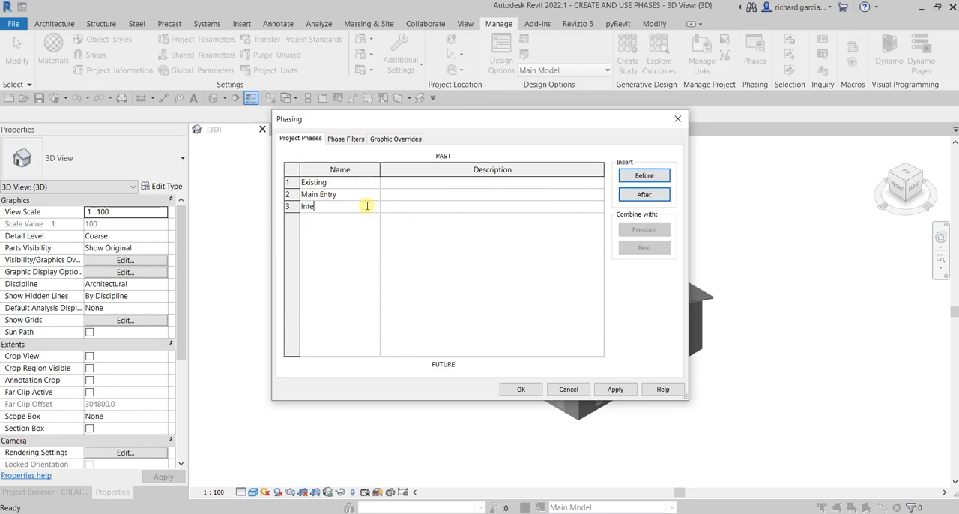
pyautogui.write('rior Renovation')
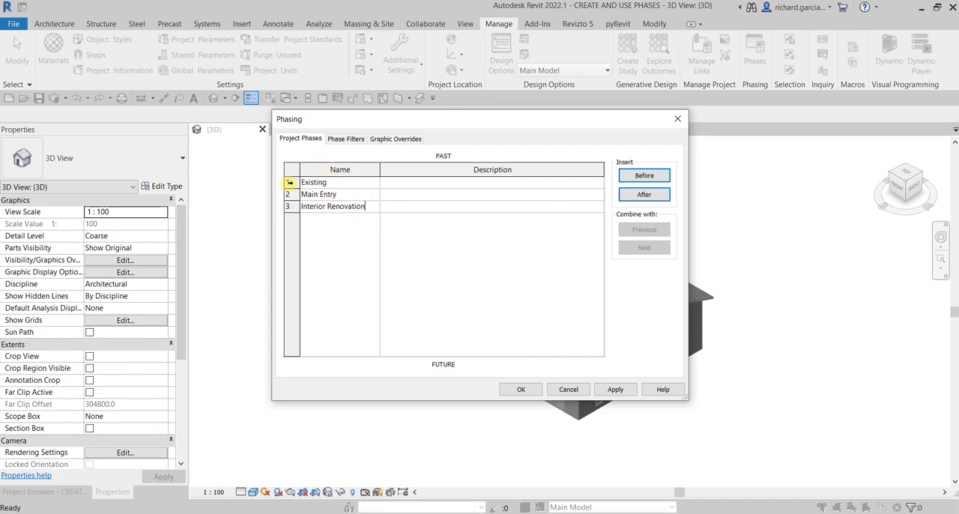
pyautogui.click(289, 182)
pyautogui.click(288, 194)
pyautogui.click(288, 205)
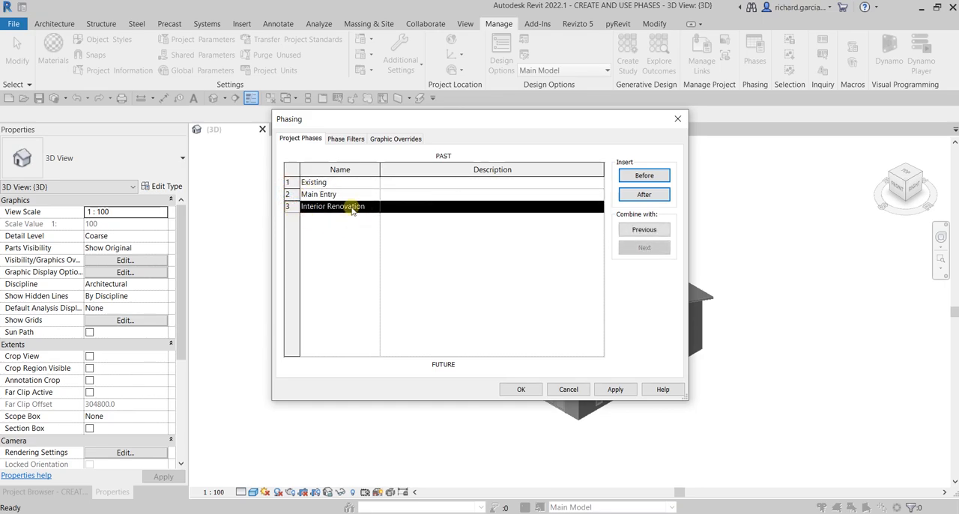
pyautogui.click(292, 181)
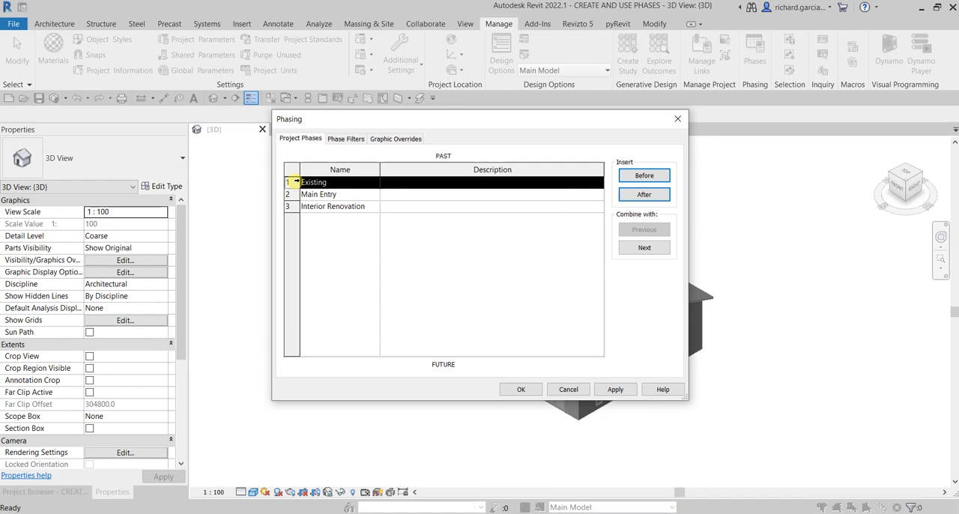
# - In the phasing graphic overrides, set the projection/surface line color of the Demolished status to Red
pyautogui.click(397, 138)
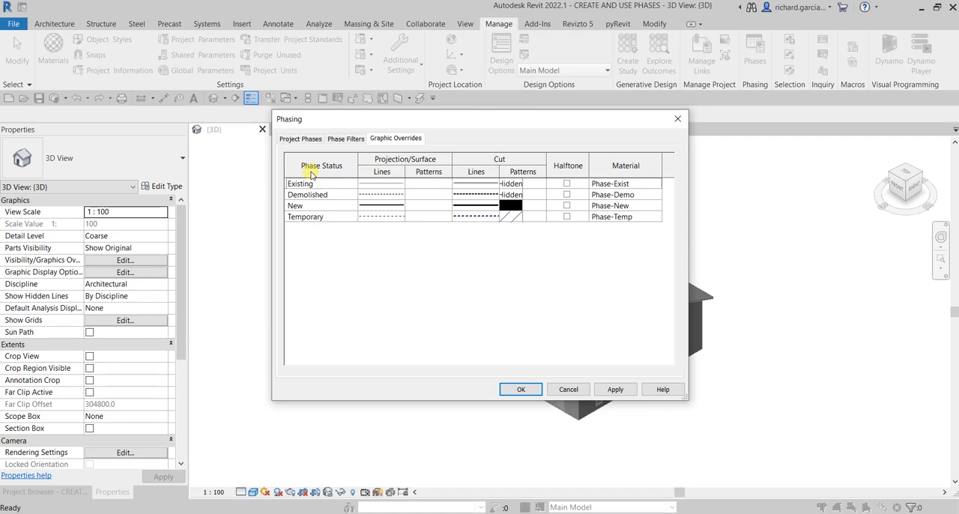
pyautogui.click(321, 196)
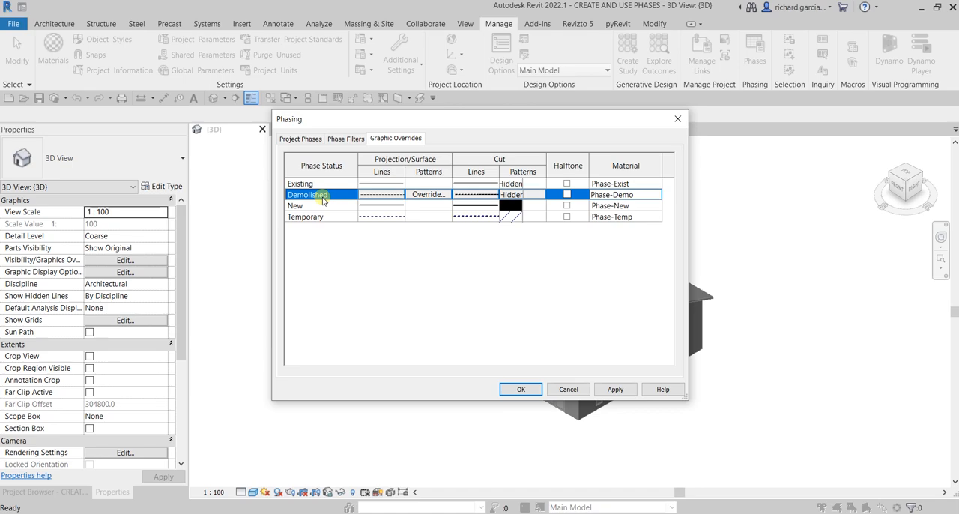
pyautogui.click(392, 195)
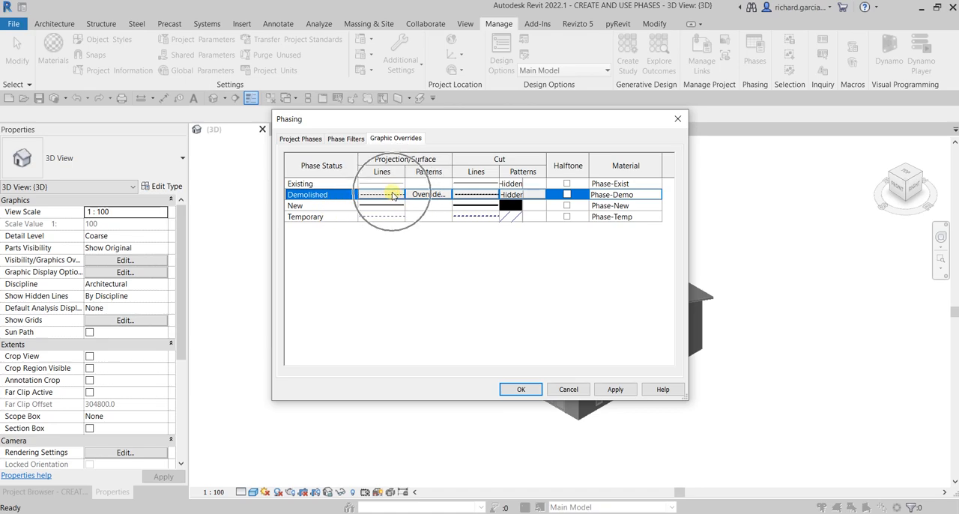
pyautogui.click(392, 196)
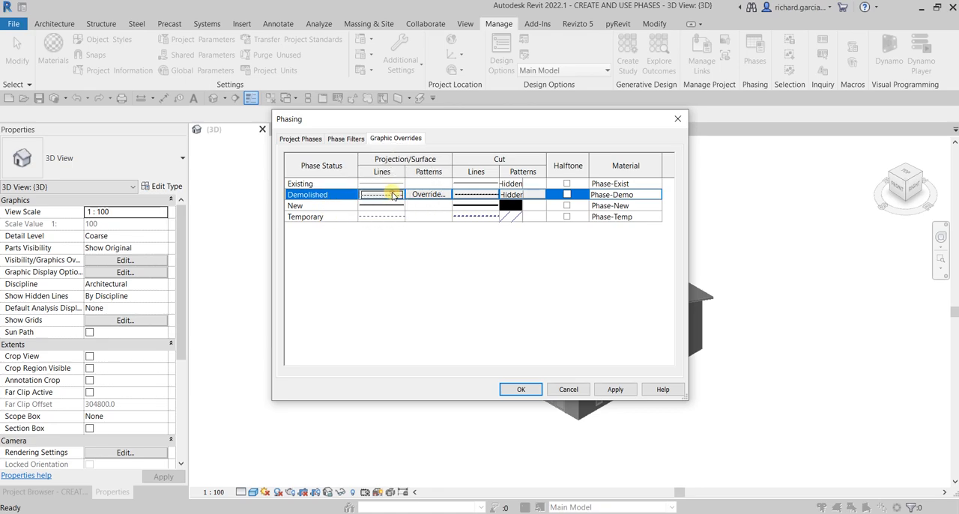
pyautogui.click(488, 259)
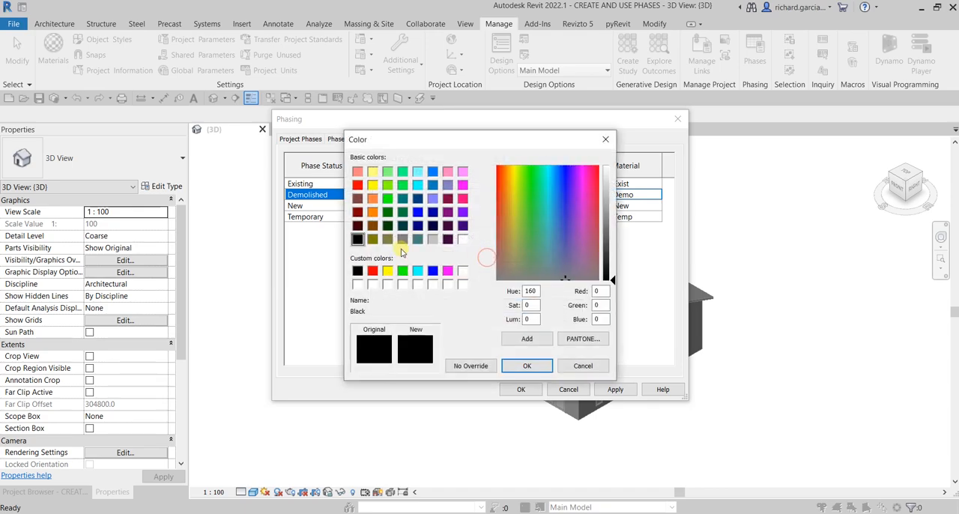
pyautogui.click(372, 270)
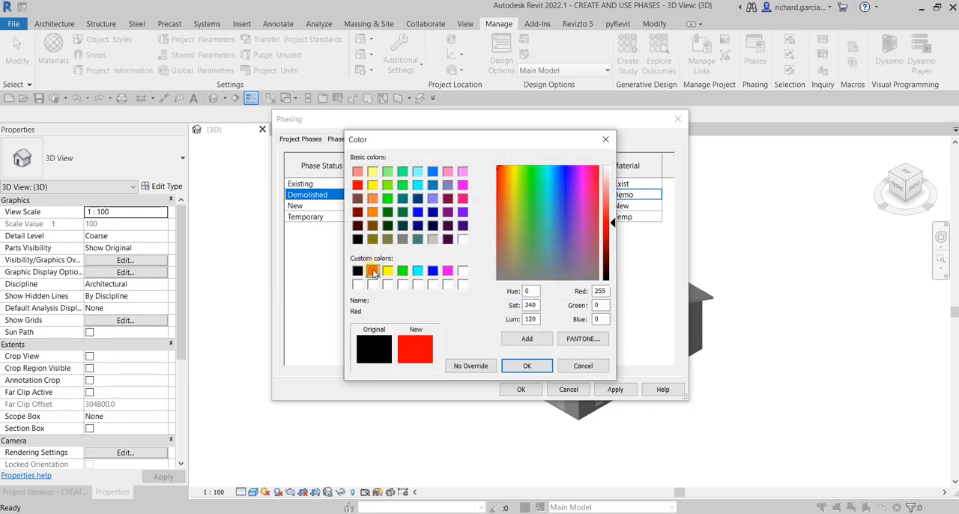
pyautogui.click(519, 366)
pyautogui.click(507, 310)
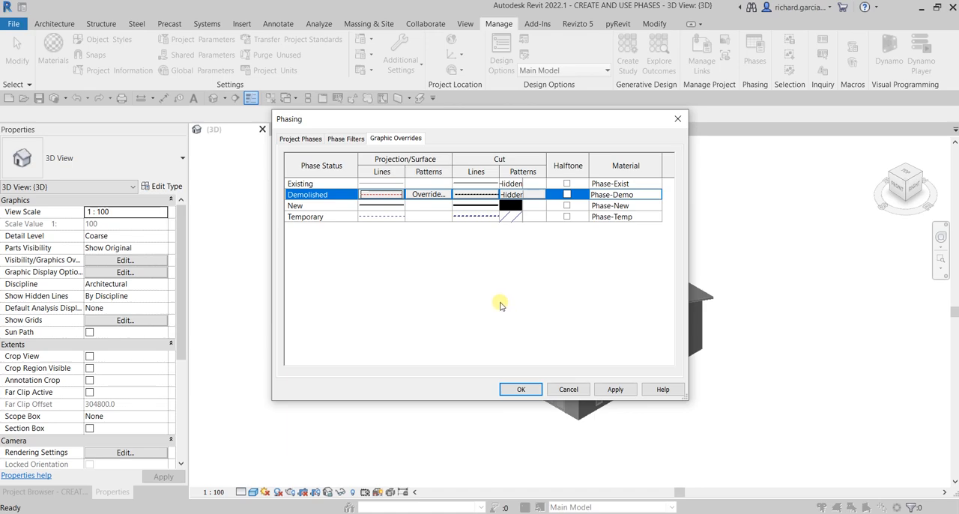
# - Set the cut line color of the Demolished status to Red and accept the phasing settings
pyautogui.click(475, 198)
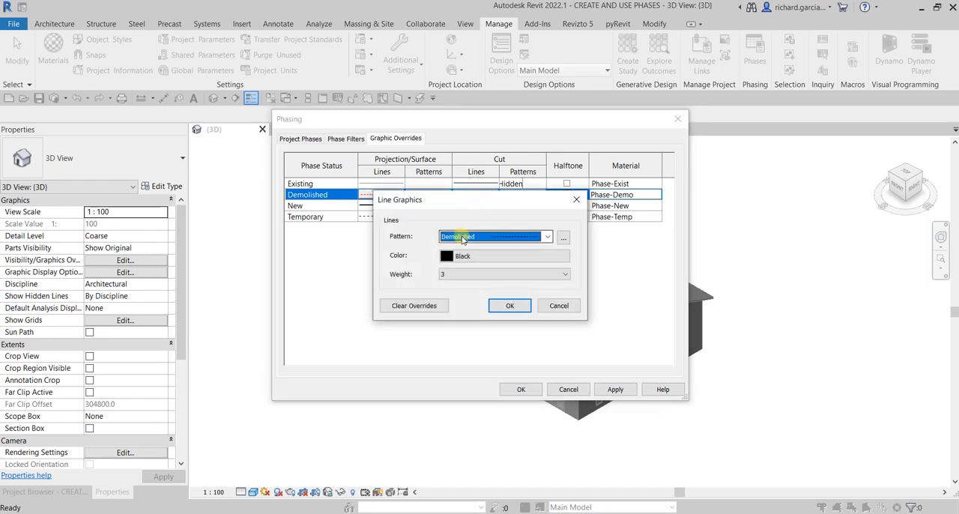
pyautogui.click(463, 256)
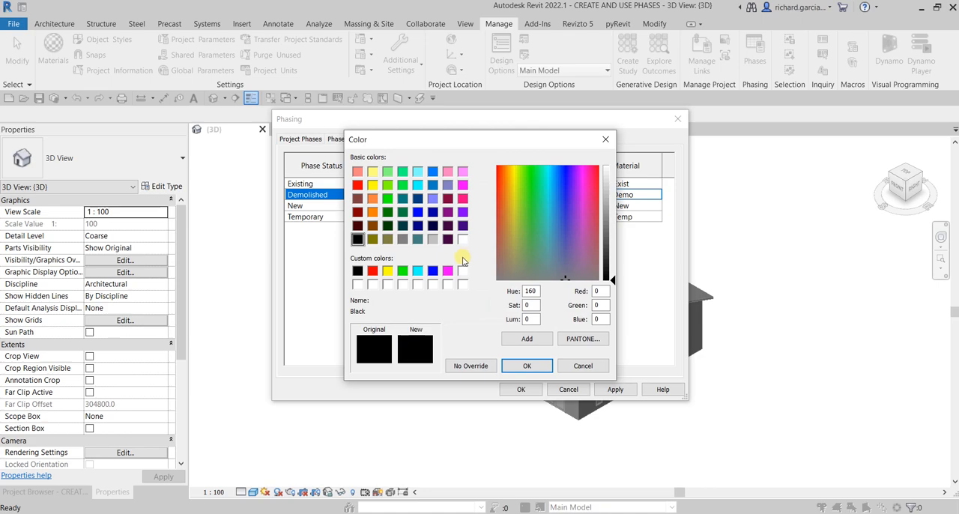
pyautogui.click(372, 271)
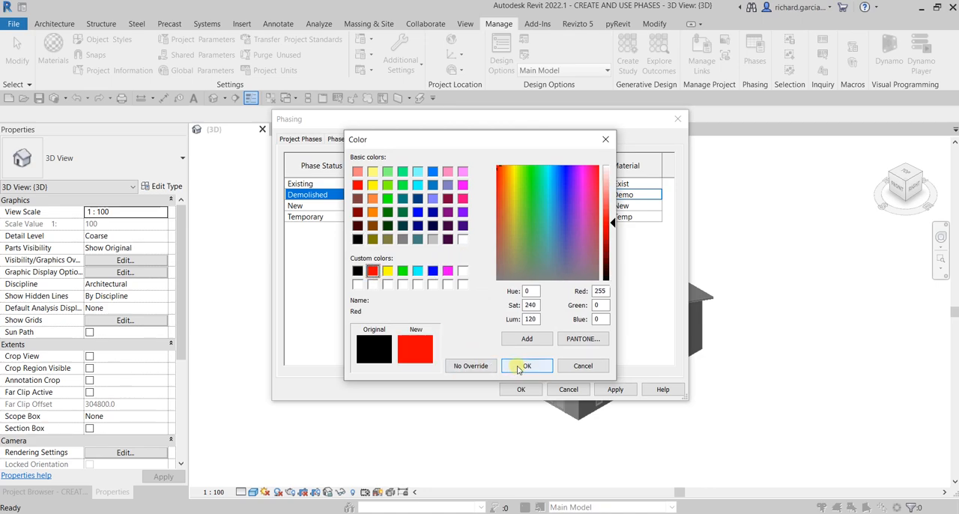
pyautogui.click(524, 365)
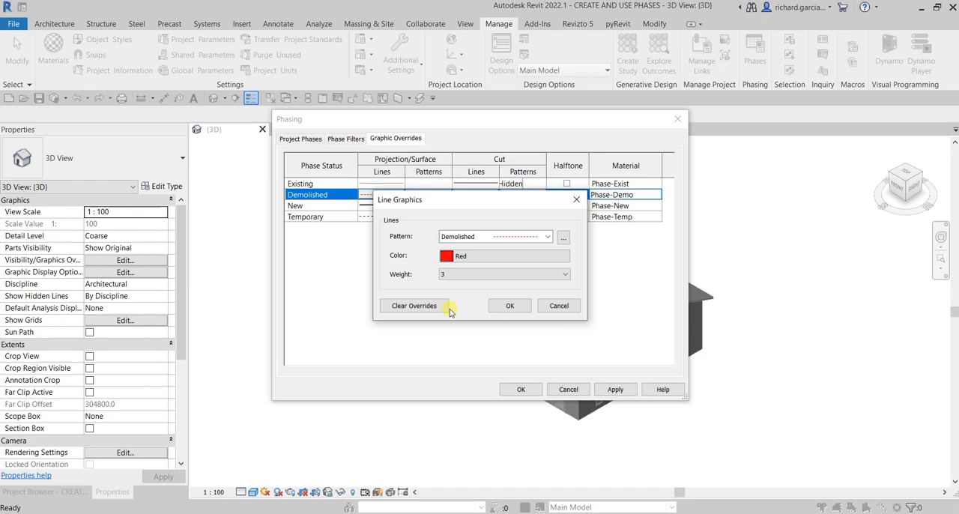
pyautogui.click(511, 305)
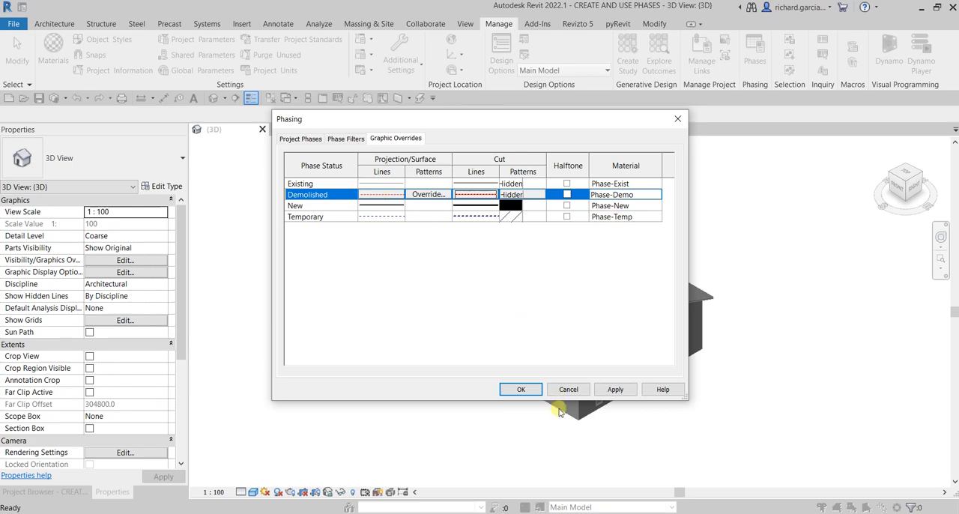
pyautogui.click(516, 389)
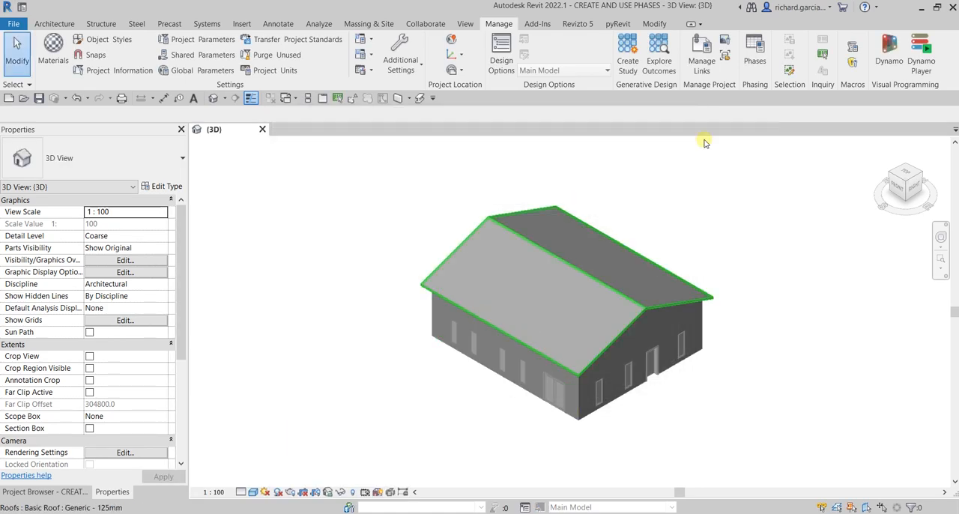
pyautogui.click(809, 430)
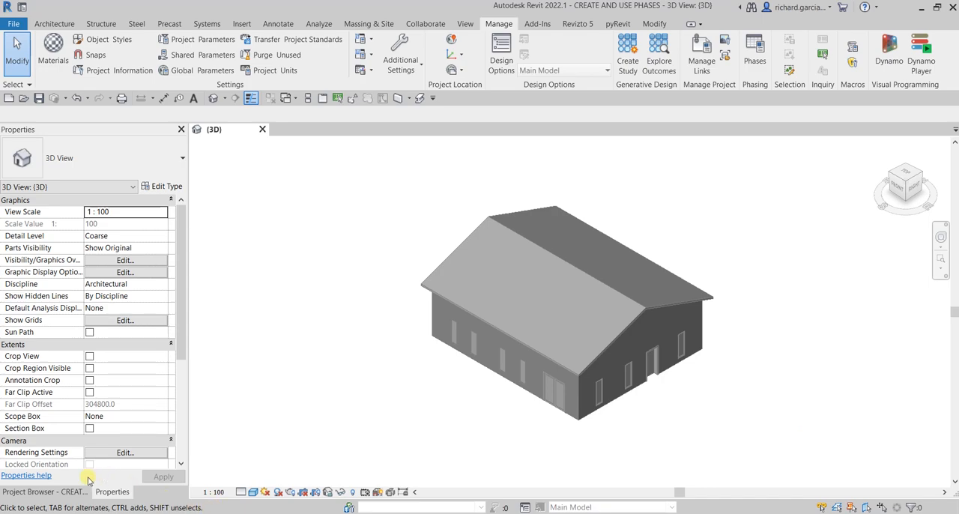
# - Open the Level 1 floor plan view
pyautogui.click(64, 493)
pyautogui.click(48, 166)
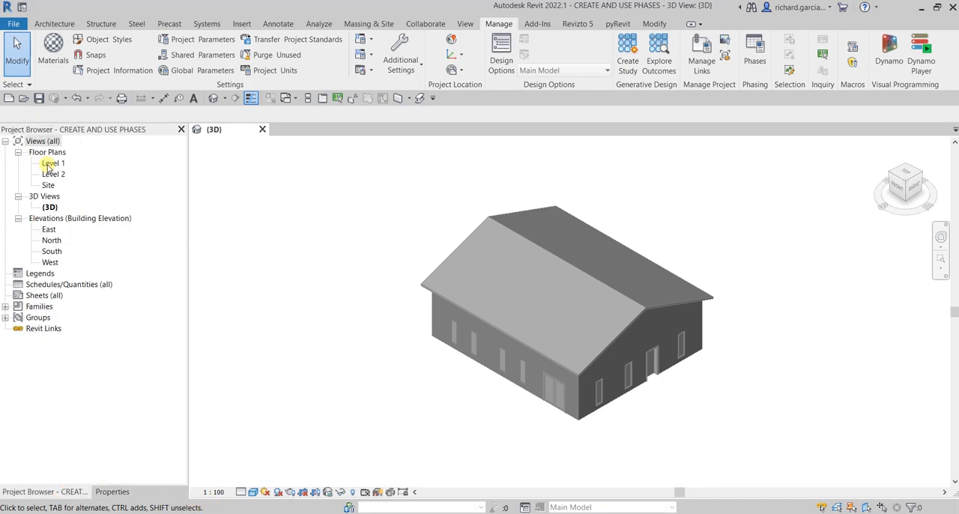
pyautogui.rightClick(47, 166)
pyautogui.click(281, 230)
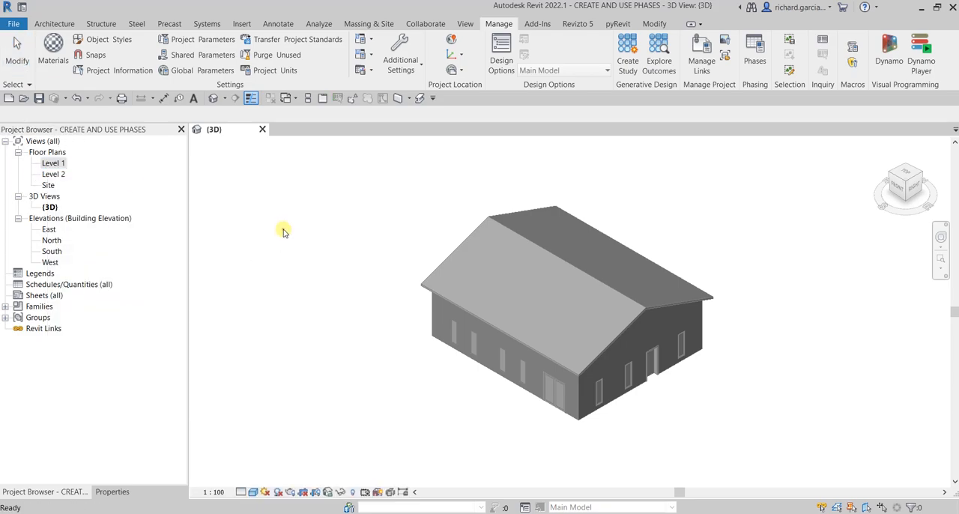
pyautogui.doubleClick(52, 164)
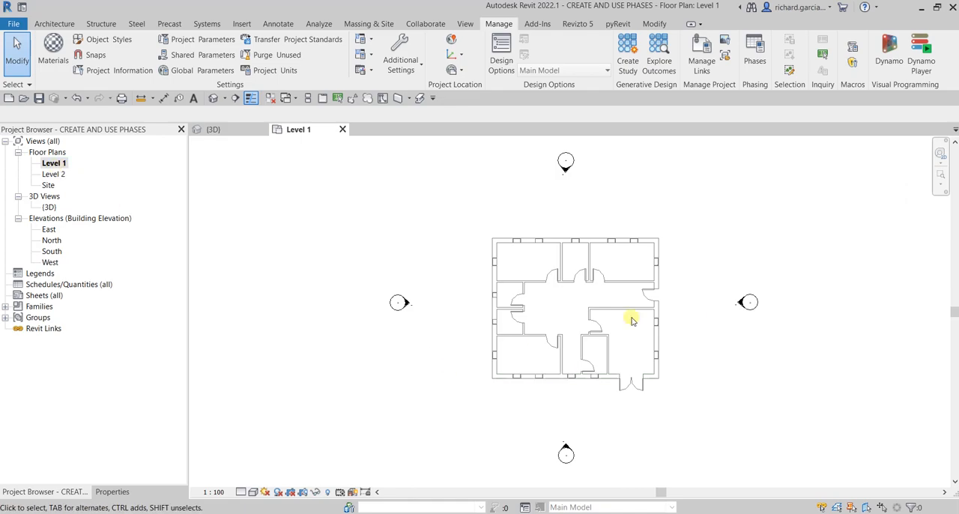
# - Rename the Level 1 floor plan view as Level 1 Existing
pyautogui.rightClick(56, 165)
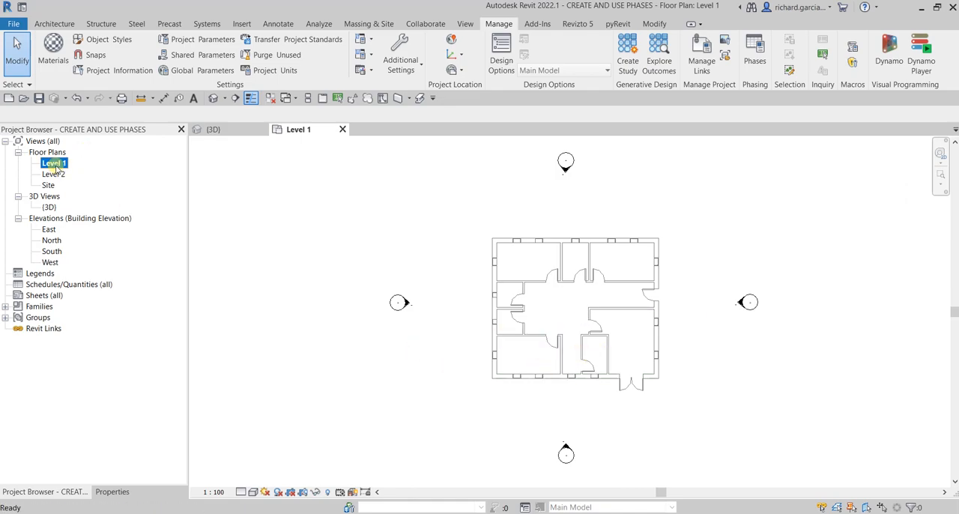
pyautogui.click(150, 323)
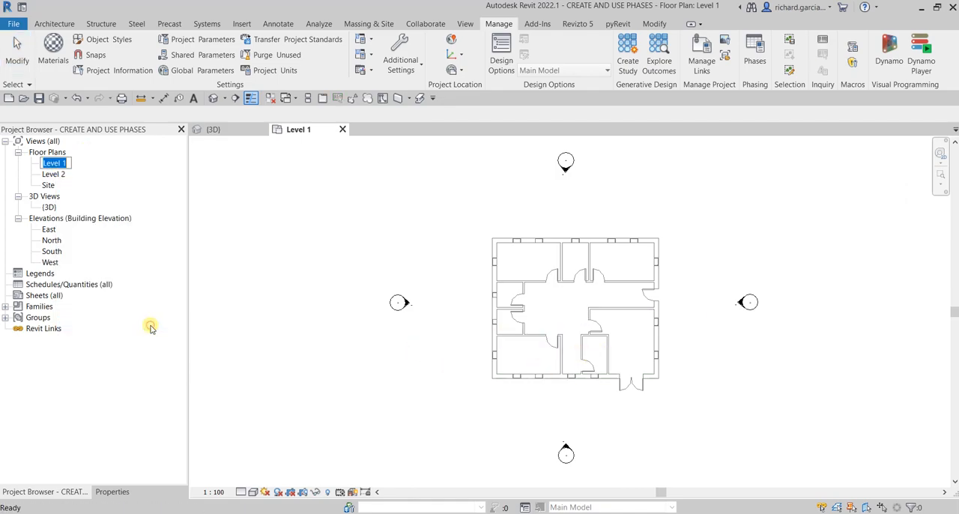
pyautogui.press('Right')
pyautogui.write('Existing')
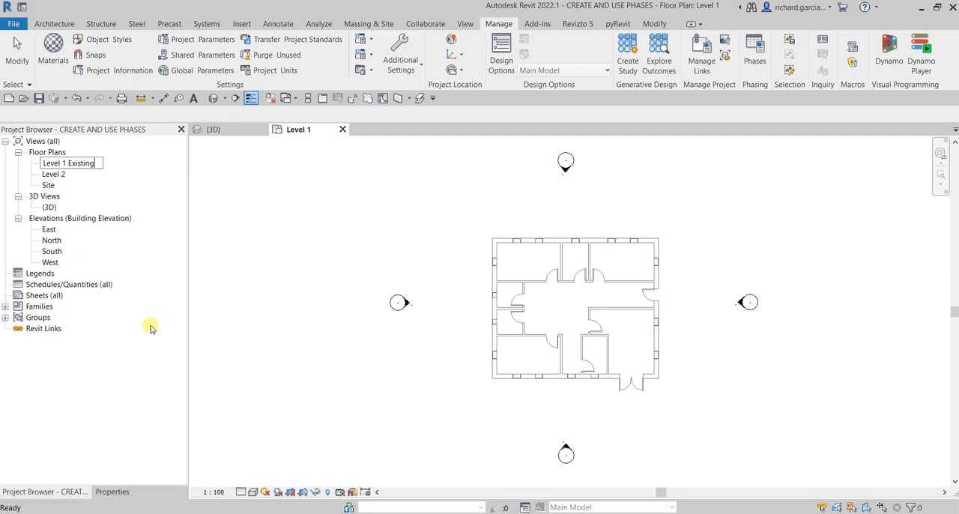
pyautogui.press('Return')
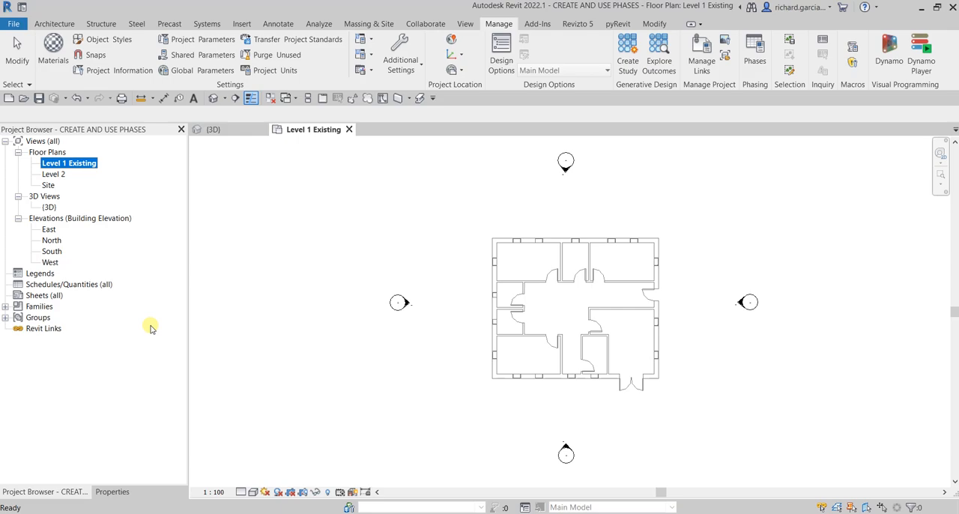
pyautogui.click(308, 244)
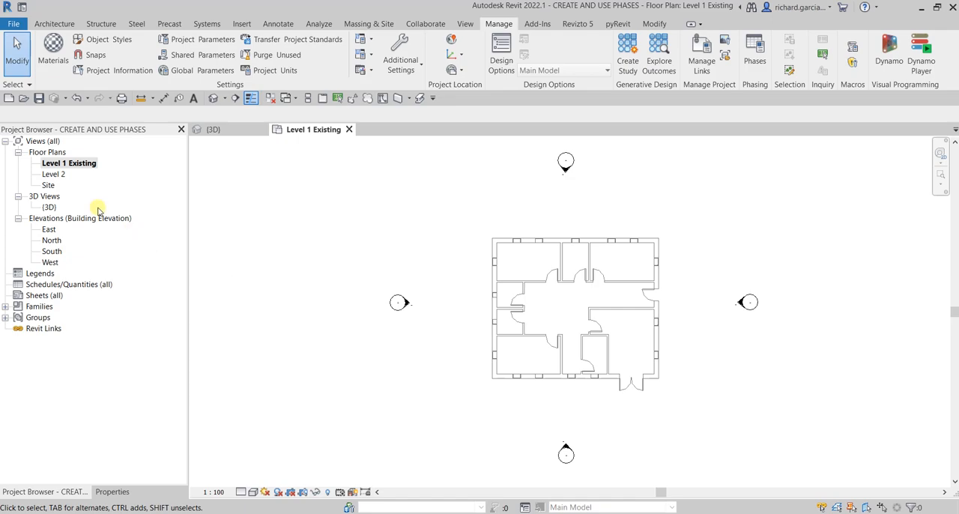
# - Duplicate the Level 1 Existing floor plan without detailing and rename the copy Exterior Demolition
pyautogui.rightClick(69, 165)
pyautogui.moveTo(152, 250)
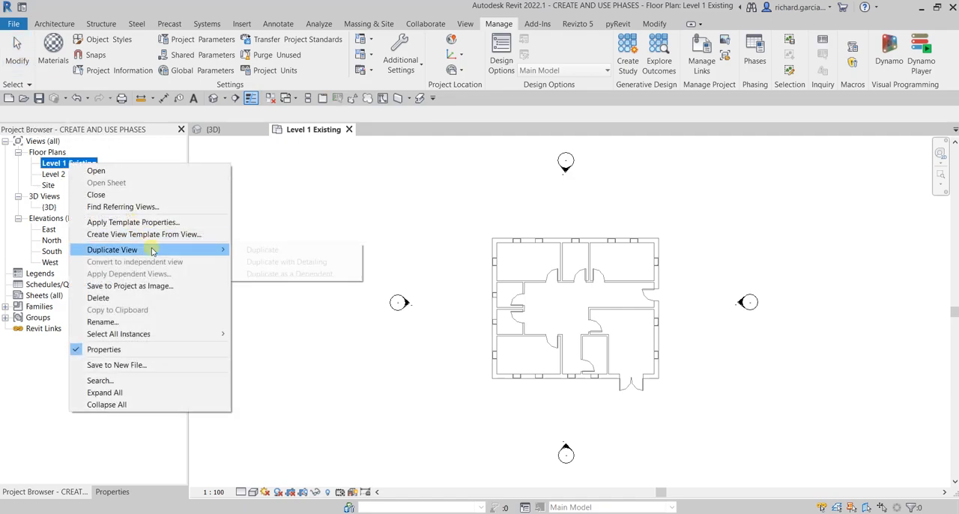
pyautogui.click(257, 251)
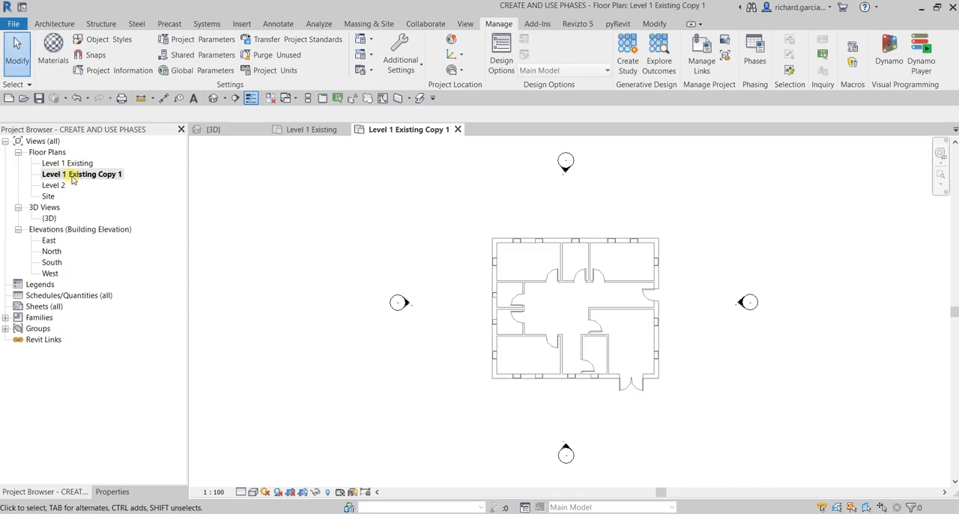
pyautogui.rightClick(73, 177)
pyautogui.click(131, 334)
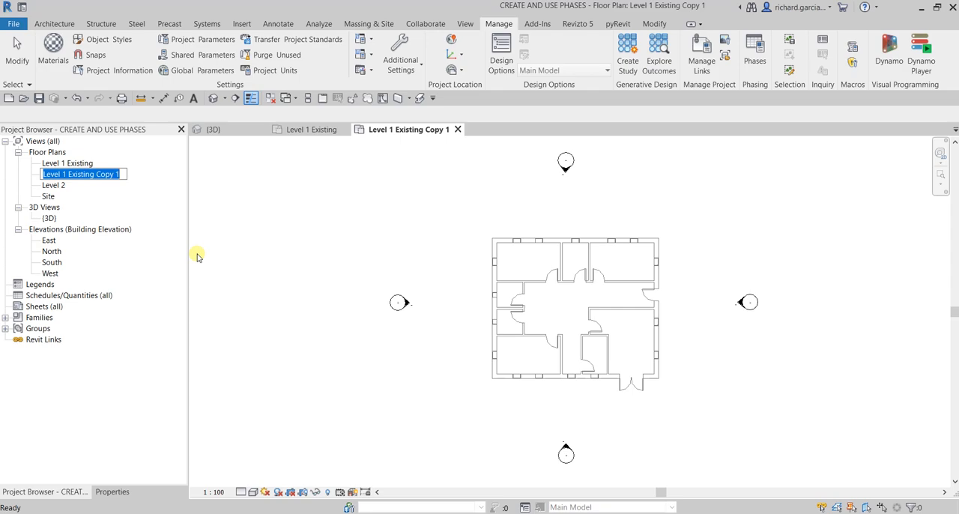
pyautogui.write('Exterior Demo')
pyautogui.press('BackSpace')
pyautogui.press('BackSpace')
pyautogui.press('BackSpace')
pyautogui.press('BackSpace')
pyautogui.press('BackSpace')
pyautogui.press('BackSpace')
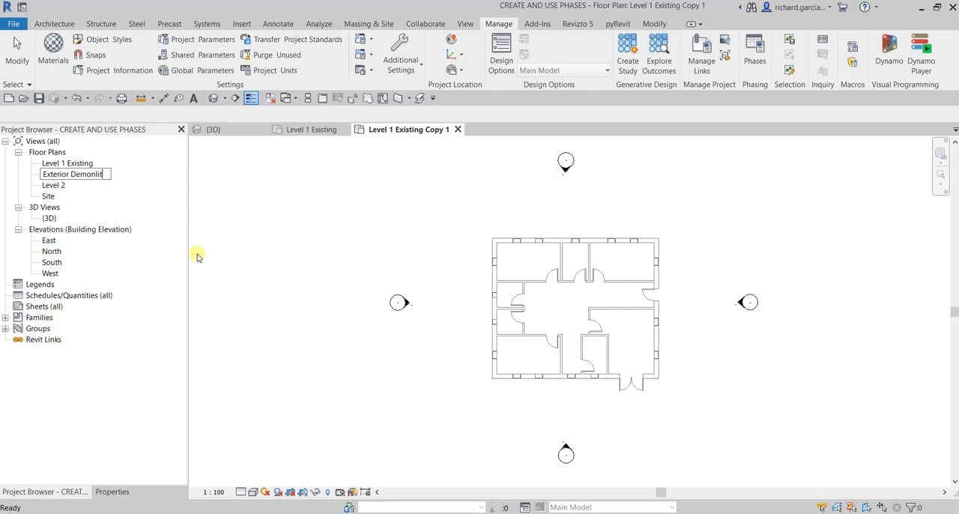
pyautogui.write('lition')
pyautogui.press('Return')
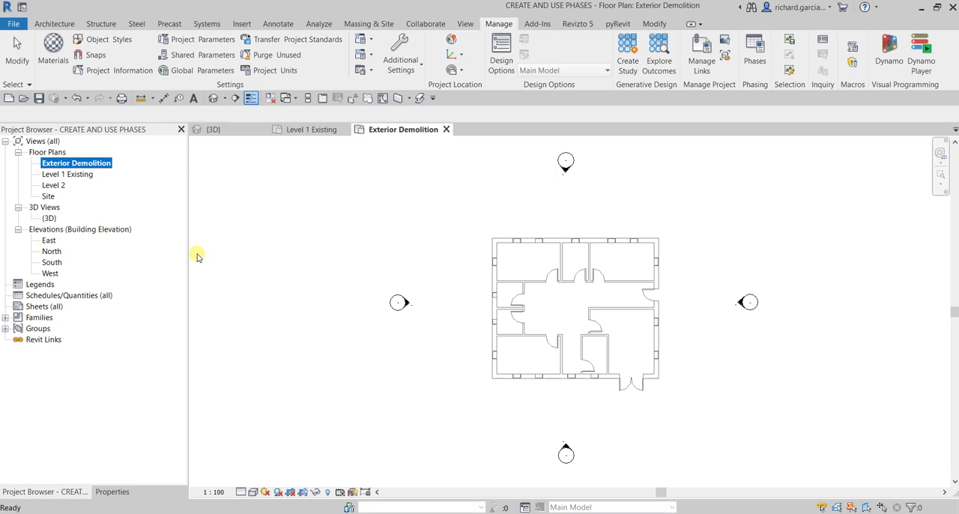
# - Duplicate the Level 1 Existing floor plan without detailing and rename the copy Main Entry
pyautogui.rightClick(67, 174)
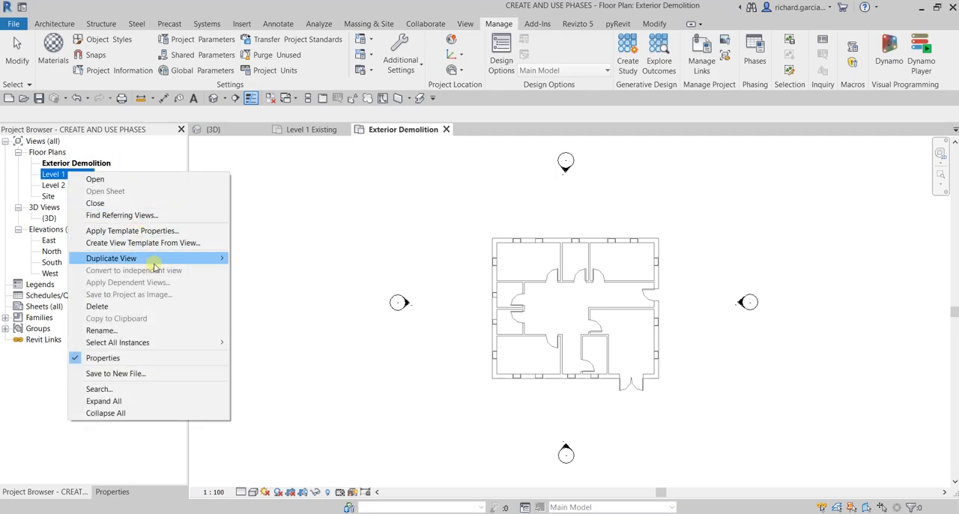
pyautogui.moveTo(154, 263)
pyautogui.click(247, 257)
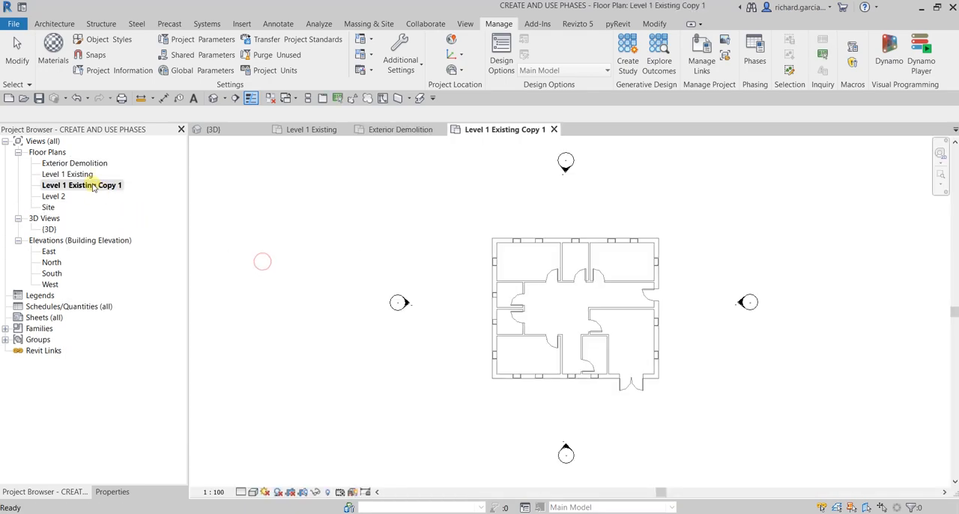
pyautogui.click(95, 186)
pyautogui.click(99, 187)
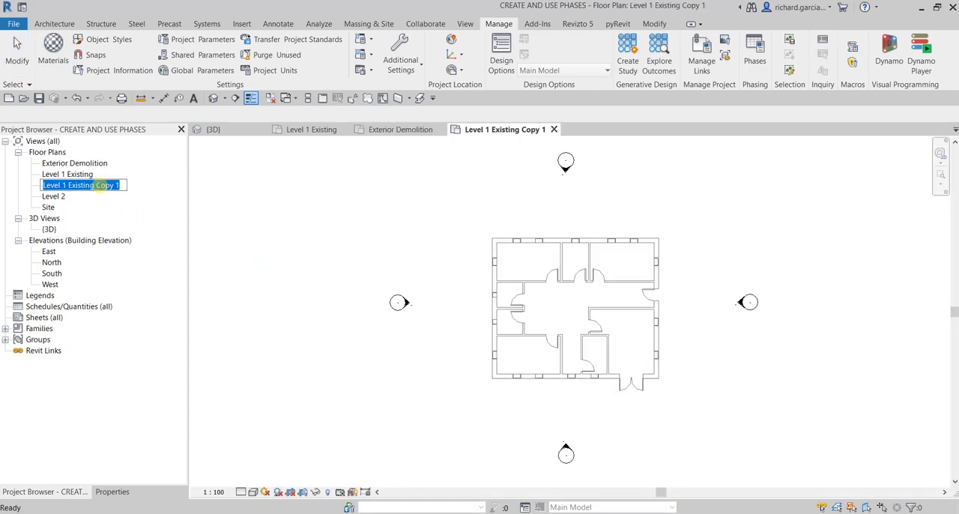
pyautogui.write('Main Entry')
pyautogui.press('Return')
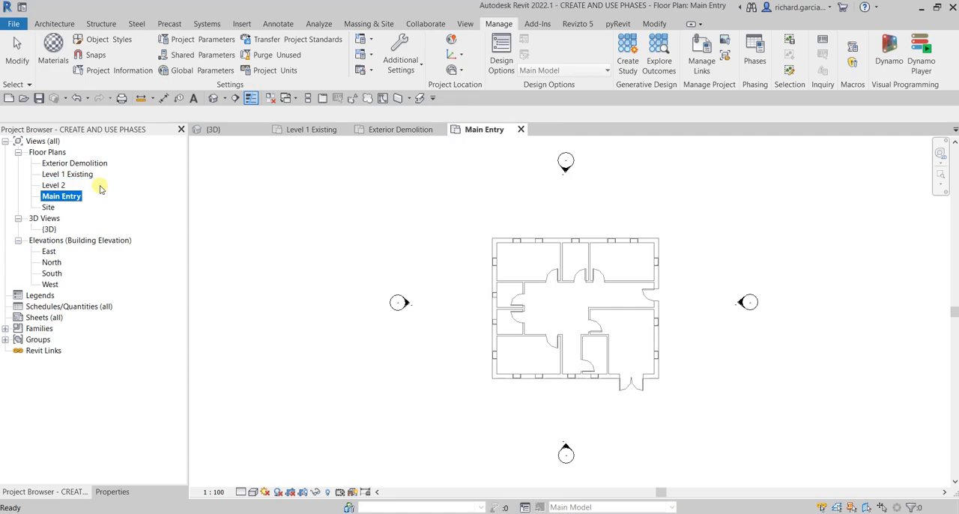
# - Duplicate the Level 1 Existing floor plan without detailing and rename the copy Interior Demolition
pyautogui.rightClick(66, 173)
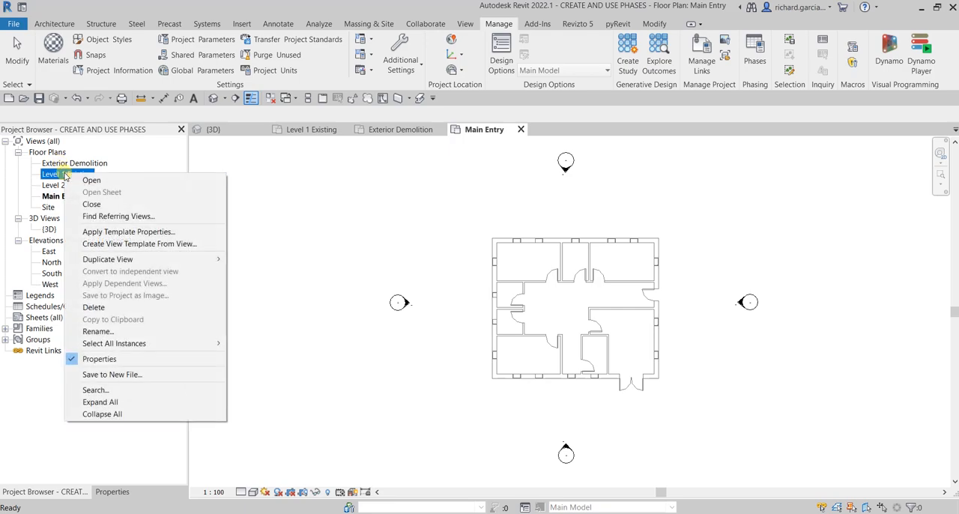
pyautogui.moveTo(151, 259)
pyautogui.click(249, 259)
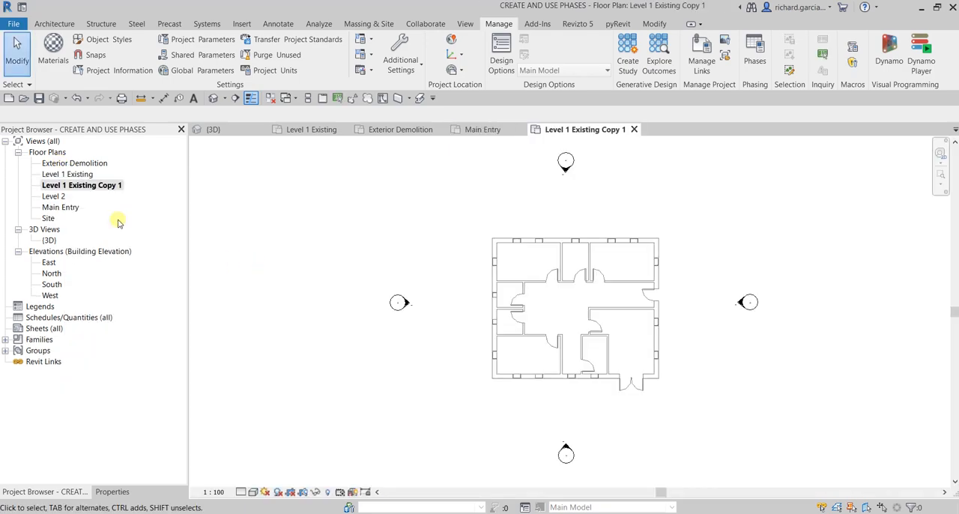
pyautogui.click(106, 191)
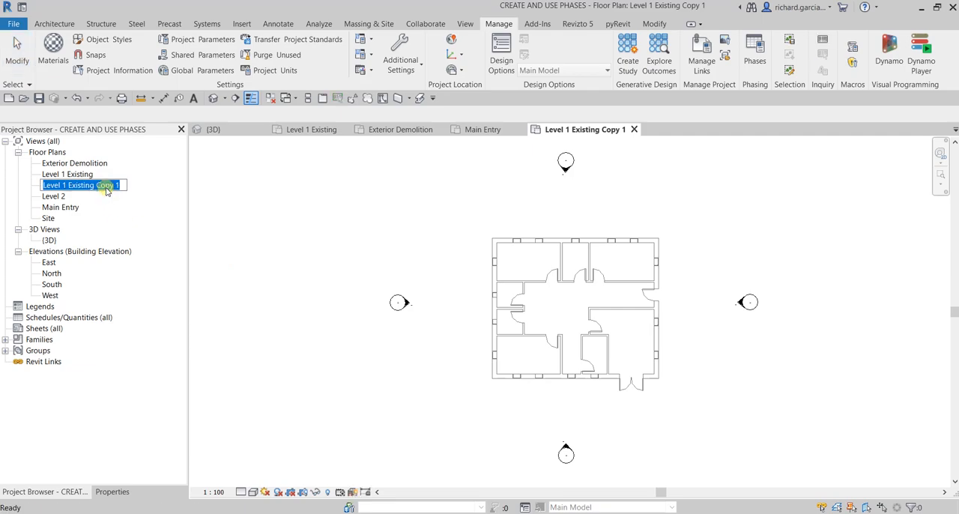
pyautogui.write('Interior')
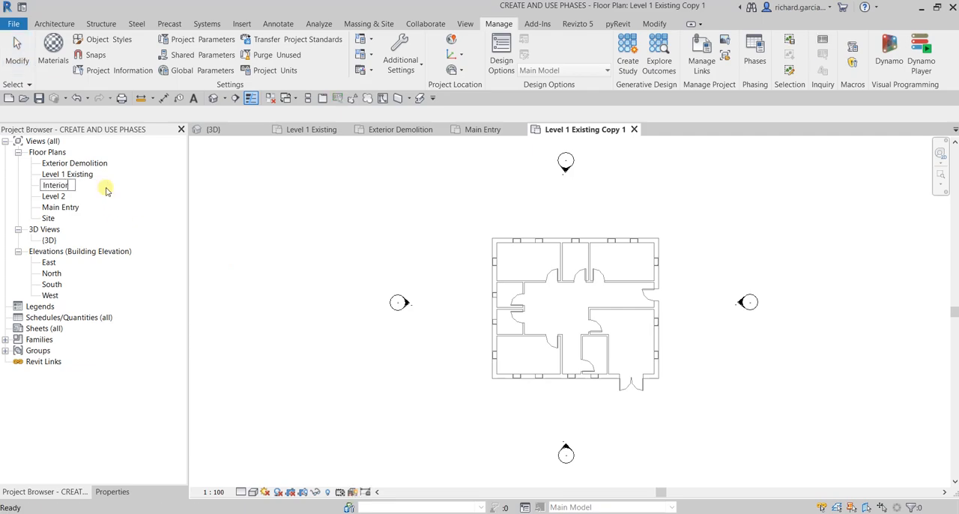
pyautogui.write(' Demolition')
pyautogui.press('Return')
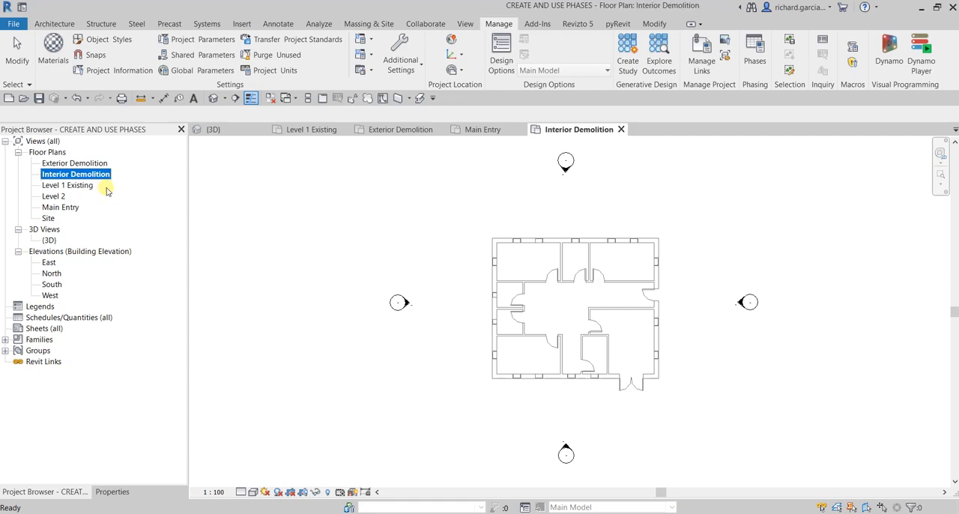
# - Duplicate the Interior Demolition floor plan without detailing and rename the copy Interior Renovation
pyautogui.rightClick(74, 177)
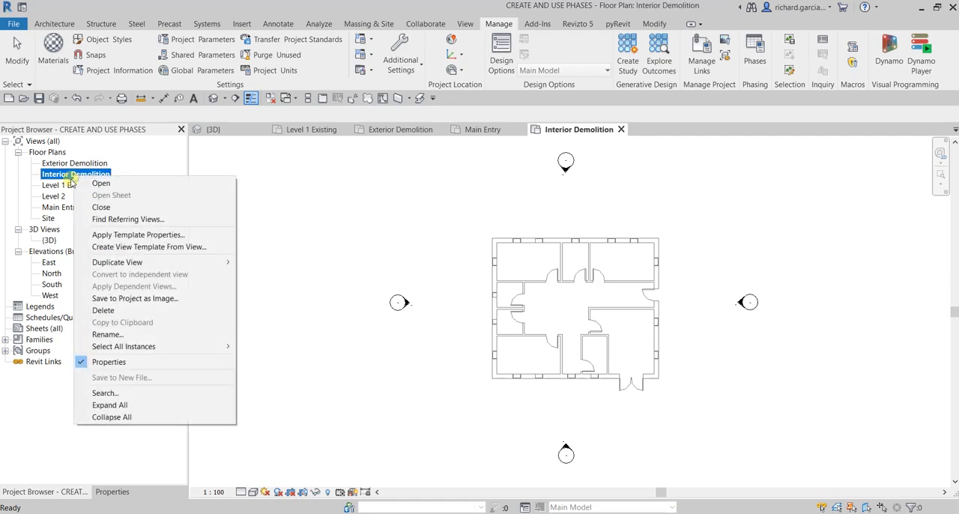
pyautogui.moveTo(225, 262)
pyautogui.click(283, 260)
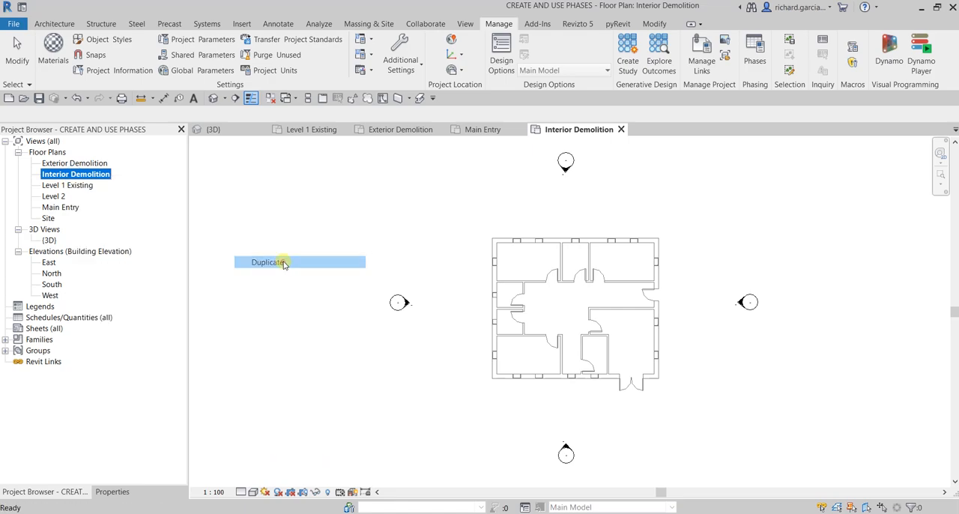
pyautogui.click(109, 186)
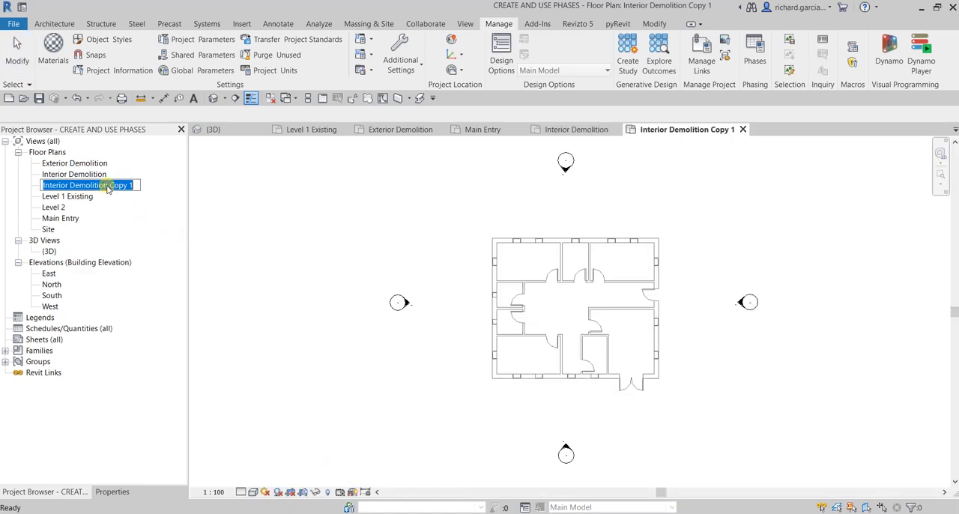
pyautogui.write('I')
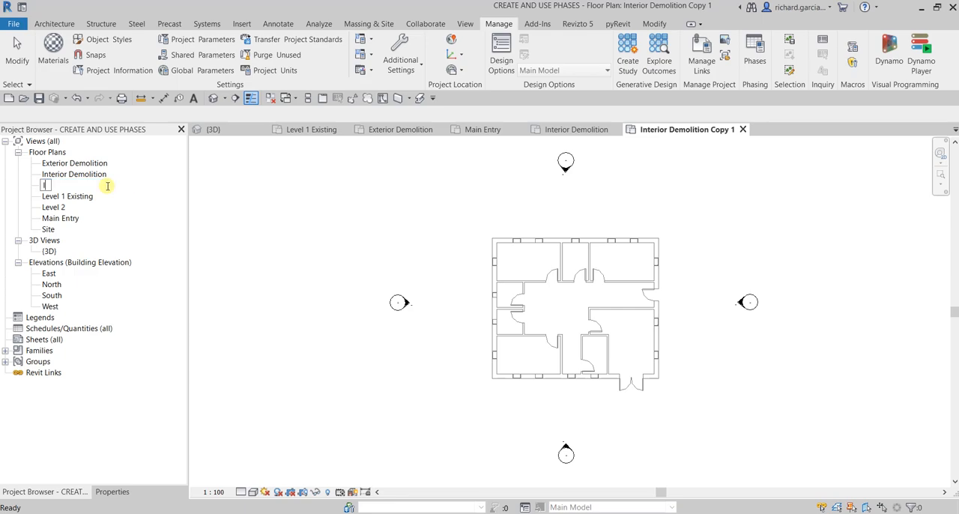
pyautogui.write('nterior Renovatio')
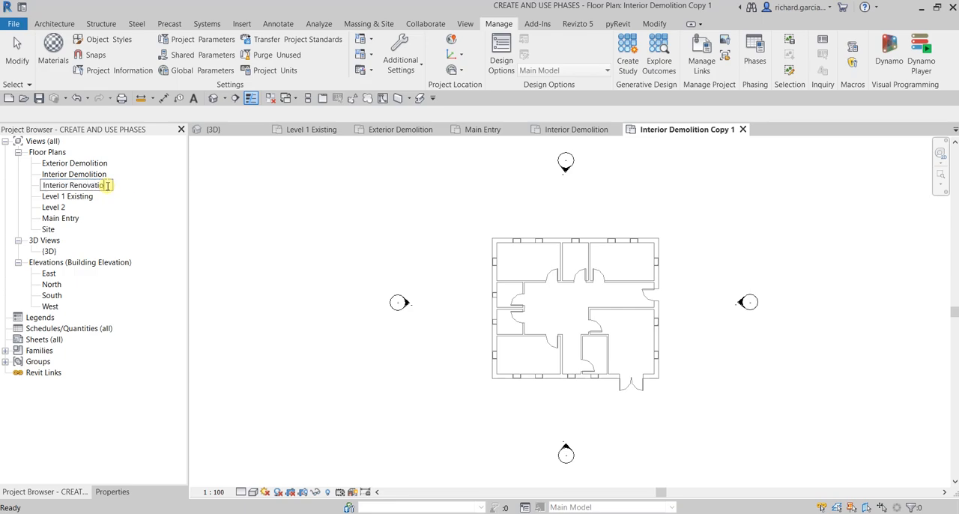
pyautogui.write('n')
pyautogui.press('Return')
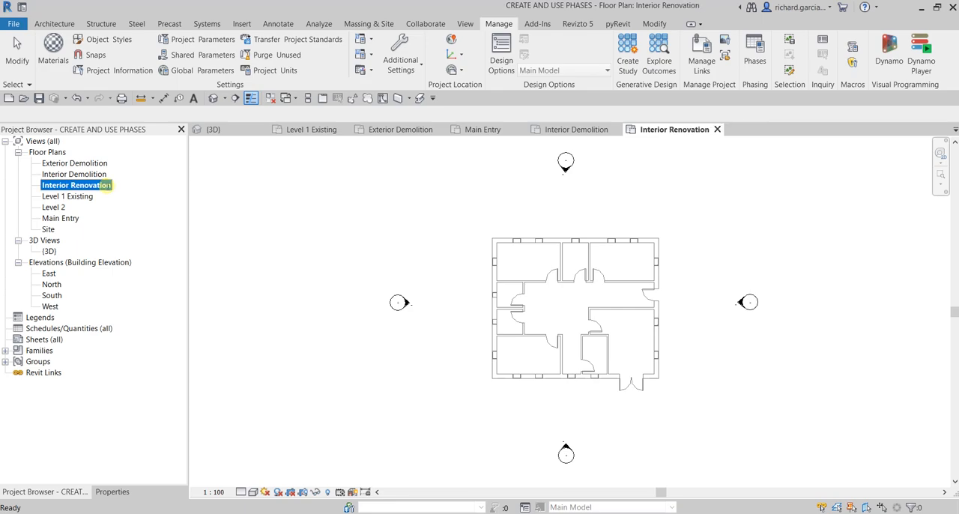
# - Review the Level 1 Existing, Exterior Demolition, Main Entry, Interior Demolition and Interior Renovation floor plans one after another
pyautogui.doubleClick(69, 197)
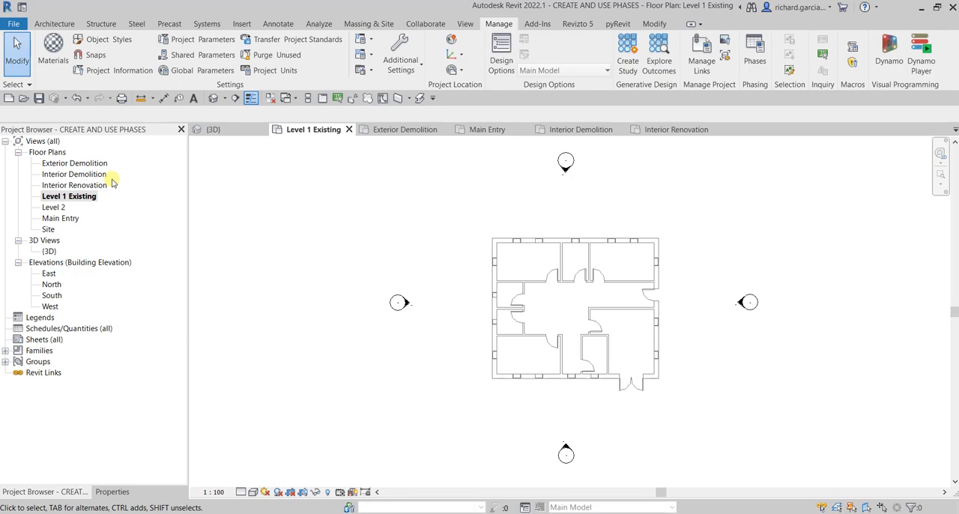
pyautogui.doubleClick(72, 164)
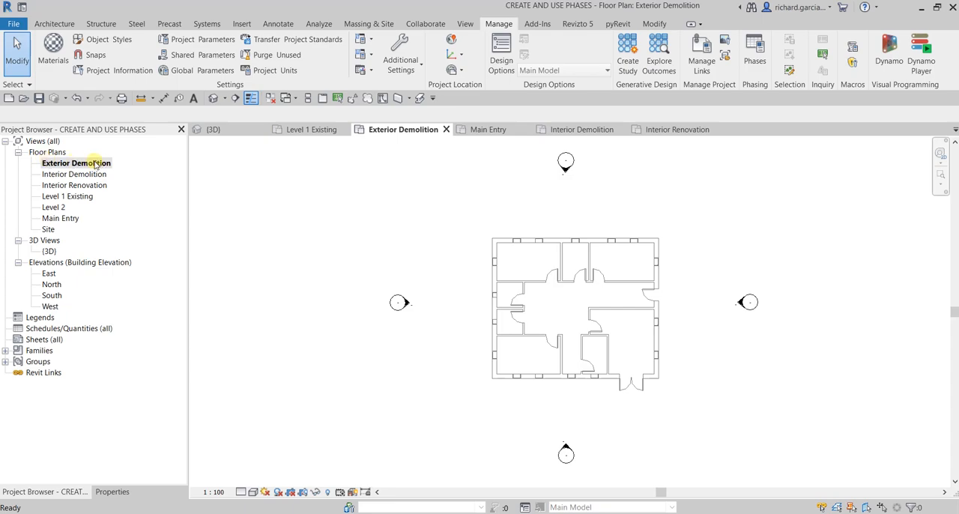
pyautogui.doubleClick(60, 218)
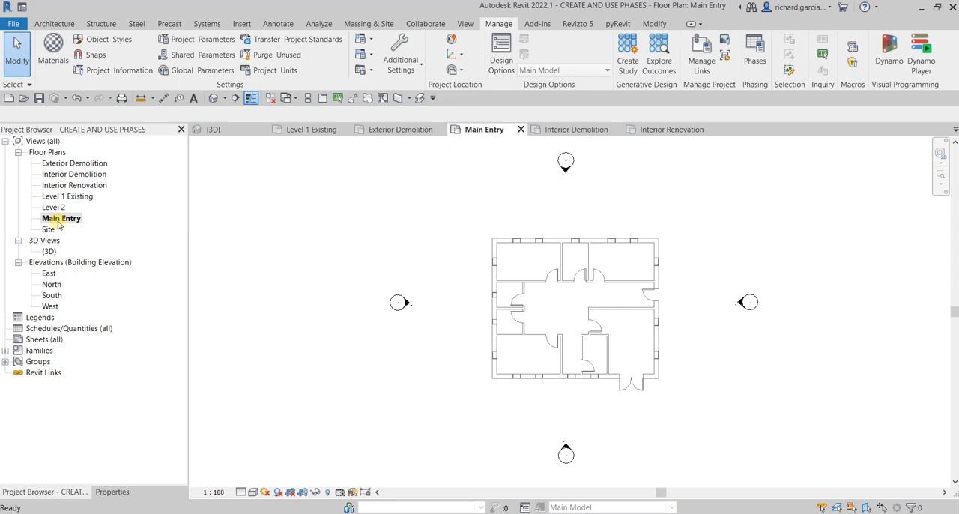
pyautogui.click(69, 175)
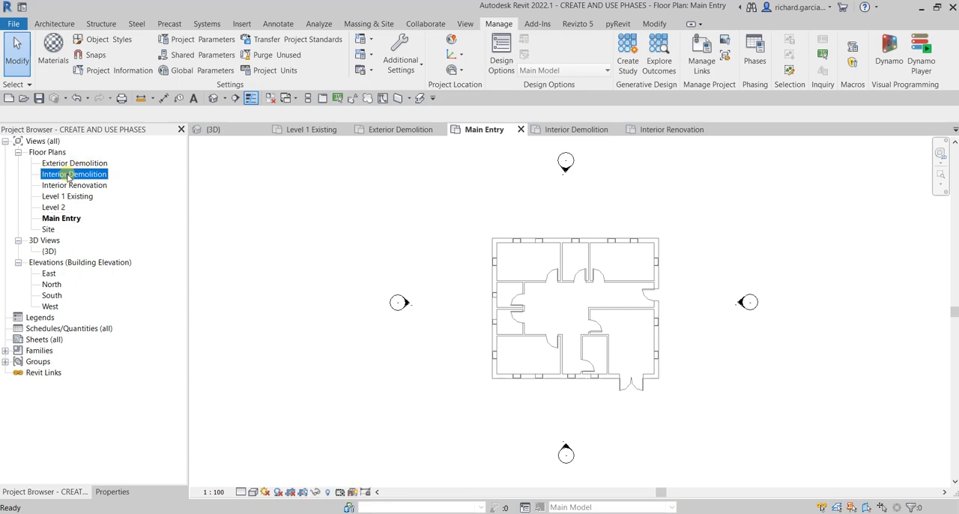
pyautogui.doubleClick(69, 176)
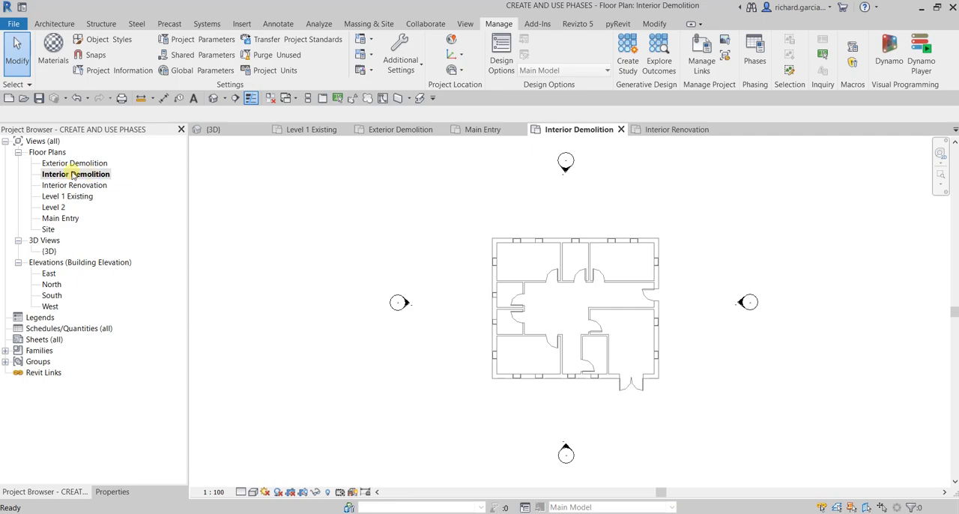
pyautogui.click(46, 187)
pyautogui.doubleClick(47, 187)
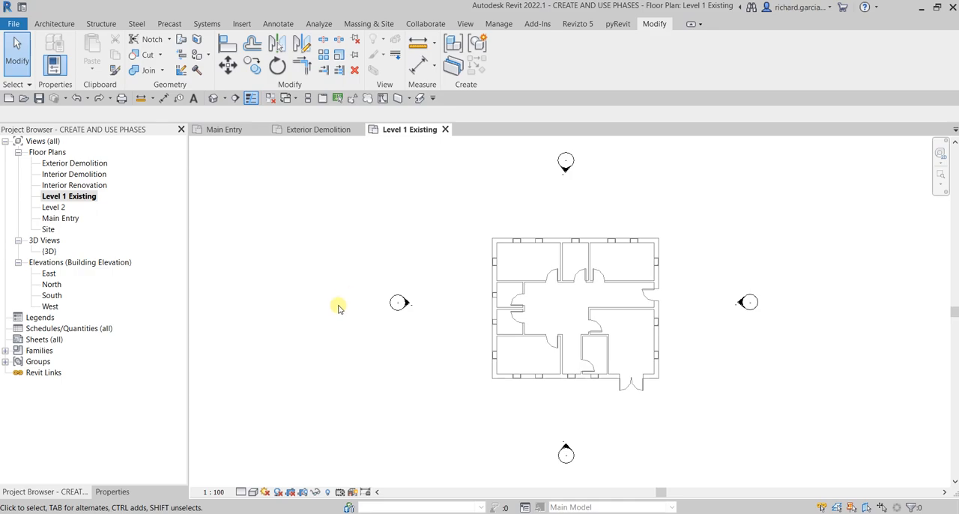
# - Close all inactive views so that only the Level 1 Existing floor plan stays open
pyautogui.click(65, 199)
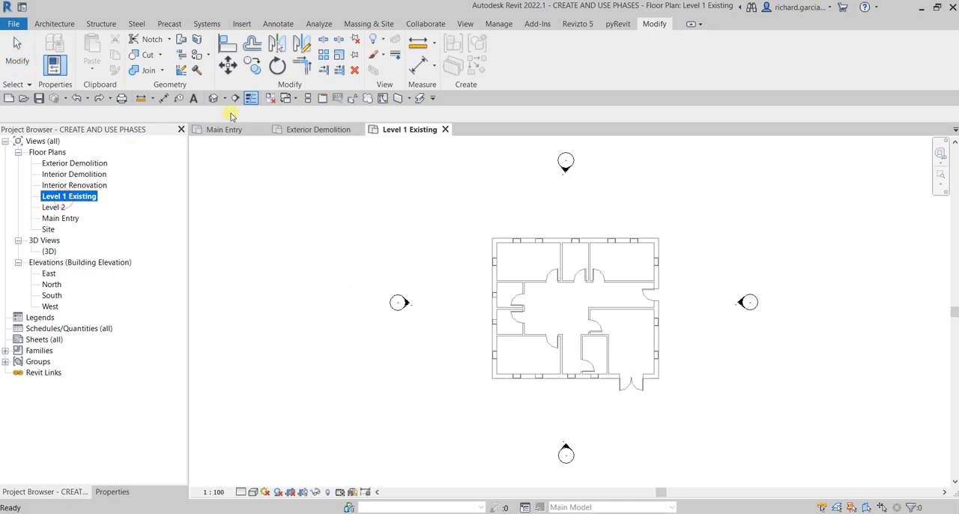
pyautogui.click(270, 99)
pyautogui.click(111, 197)
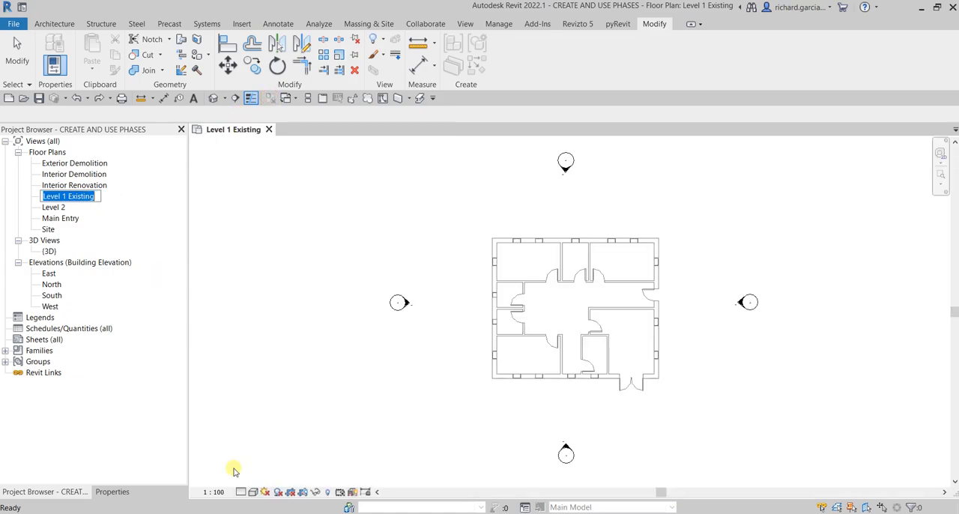
# - Set the phase of the Level 1 Existing floor plan view to Existing
pyautogui.click(114, 491)
pyautogui.press('ctrl')
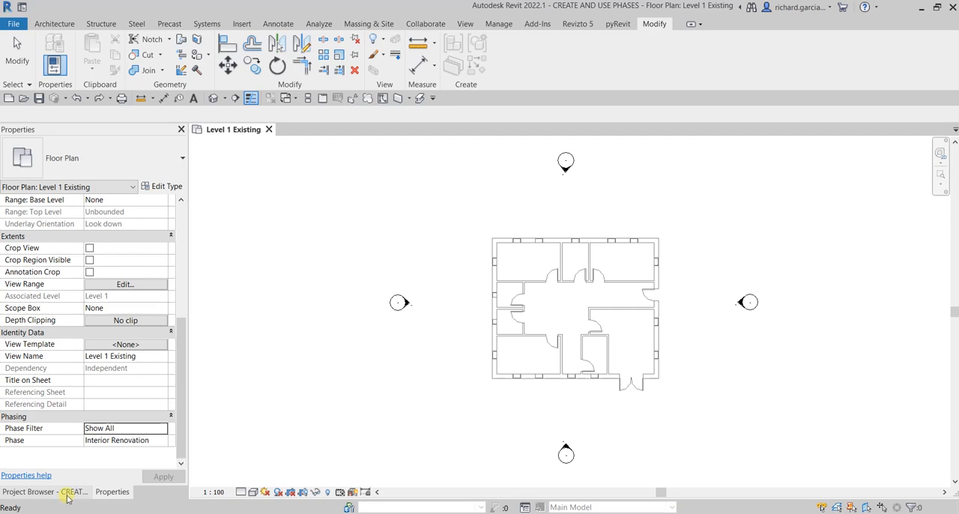
pyautogui.press('ctrl')
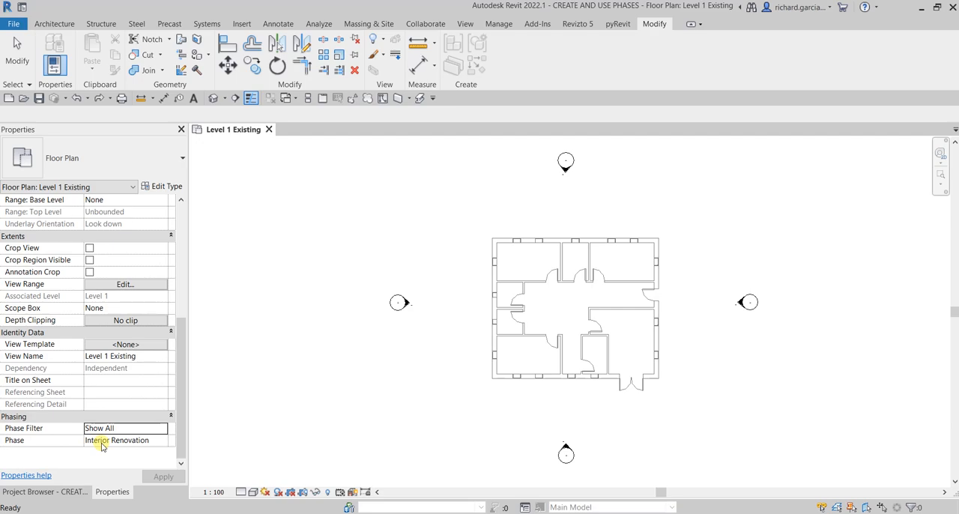
pyautogui.press('ctrl')
pyautogui.click(60, 494)
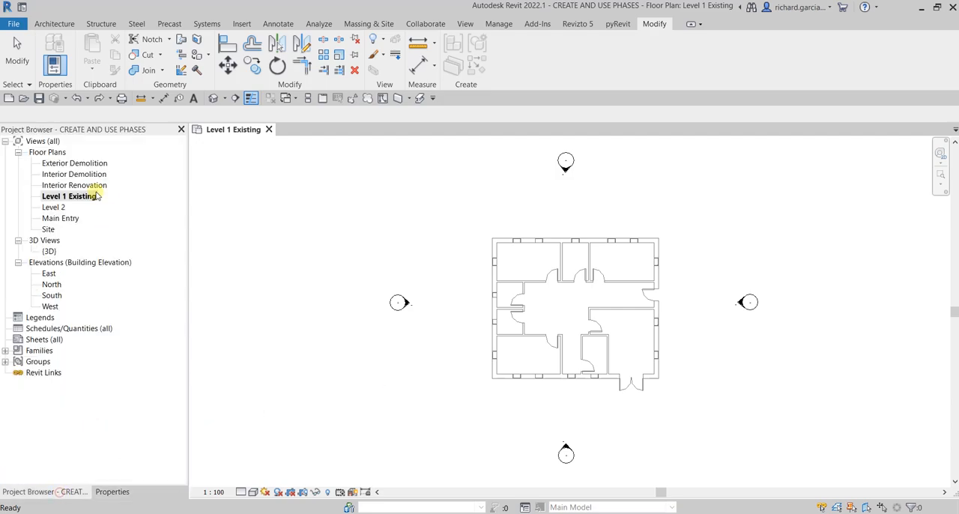
pyautogui.click(110, 492)
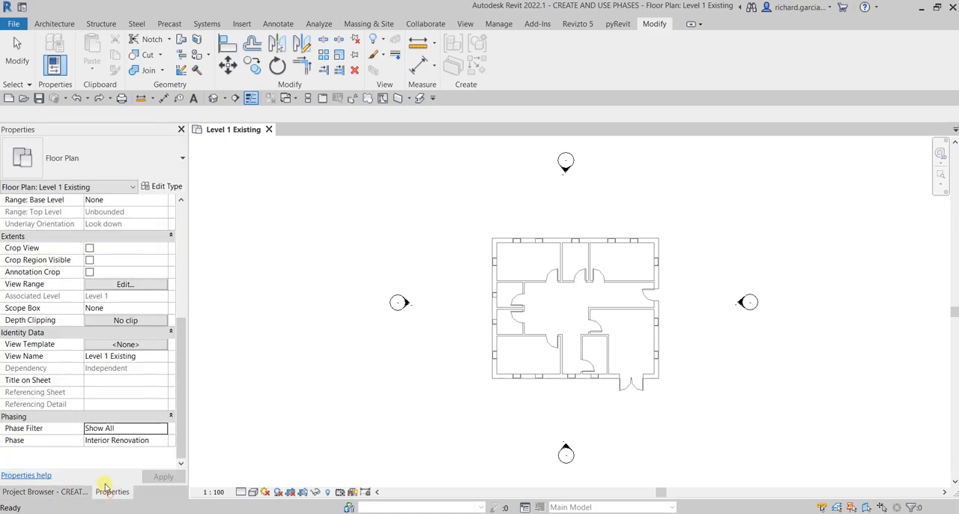
pyautogui.click(165, 442)
pyautogui.click(162, 440)
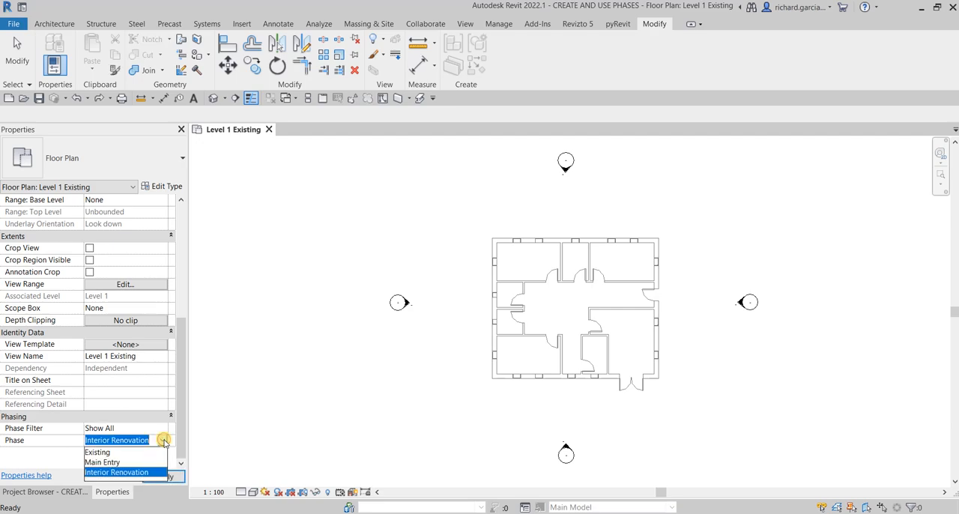
pyautogui.click(107, 453)
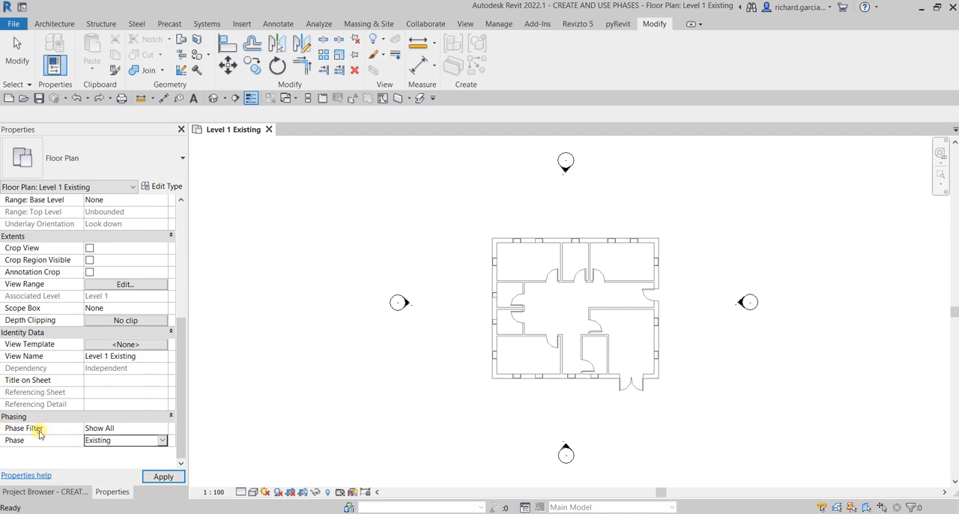
# - Set the phase filter of the Level 1 Existing floor plan to Show Complete and apply the phasing changes
pyautogui.click(131, 433)
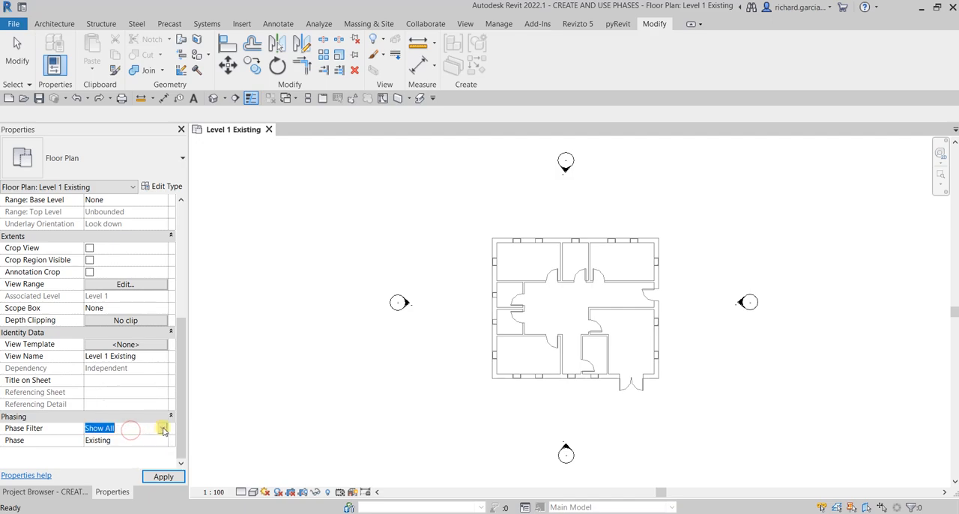
pyautogui.click(162, 427)
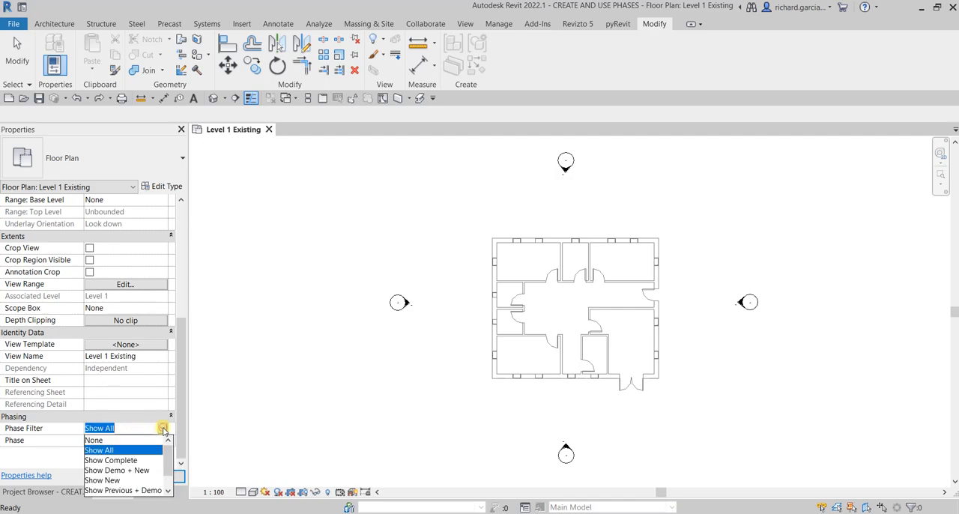
pyautogui.click(122, 460)
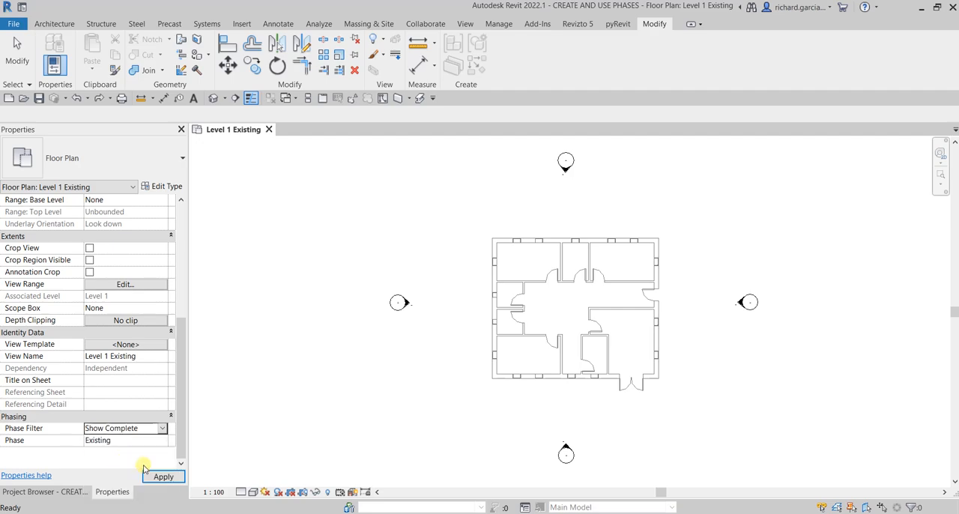
pyautogui.click(33, 430)
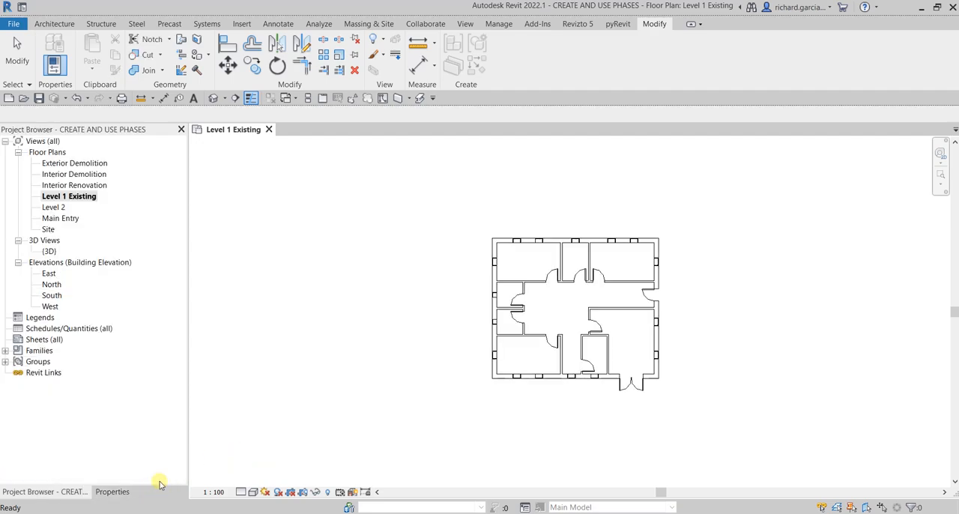
pyautogui.click(113, 491)
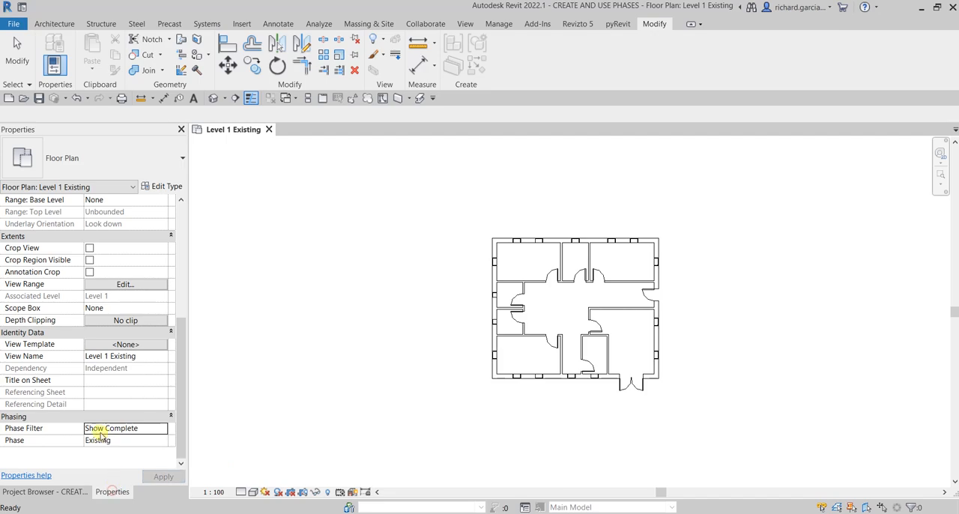
# - Undock the view properties from the Project Browser and place them beside the enlarged floor plan so both stay visible
pyautogui.doubleClick(111, 492)
pyautogui.moveTo(173, 135); pyautogui.dragTo(852, 144)
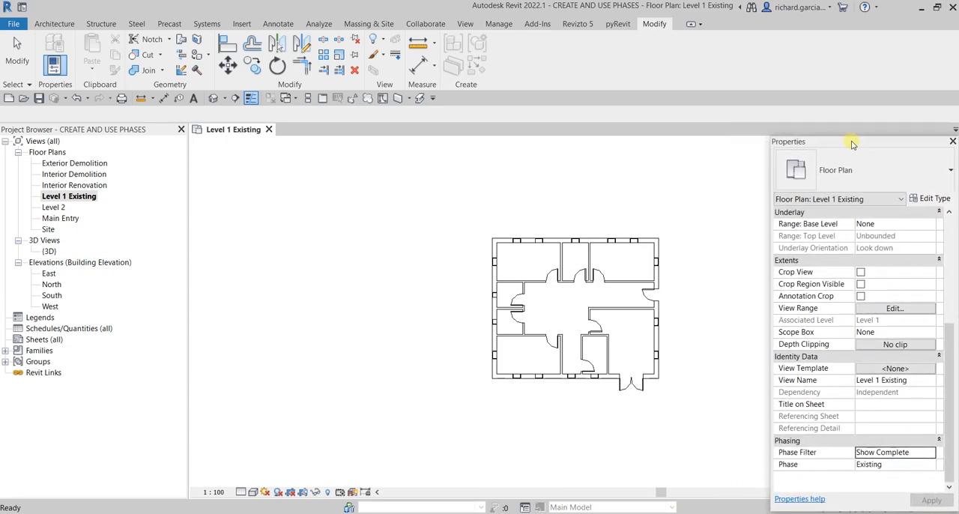
pyautogui.click(653, 207)
pyautogui.scroll(-1, 603, 231)
pyautogui.moveTo(649, 246); pyautogui.dragTo(501, 231, button='middle')
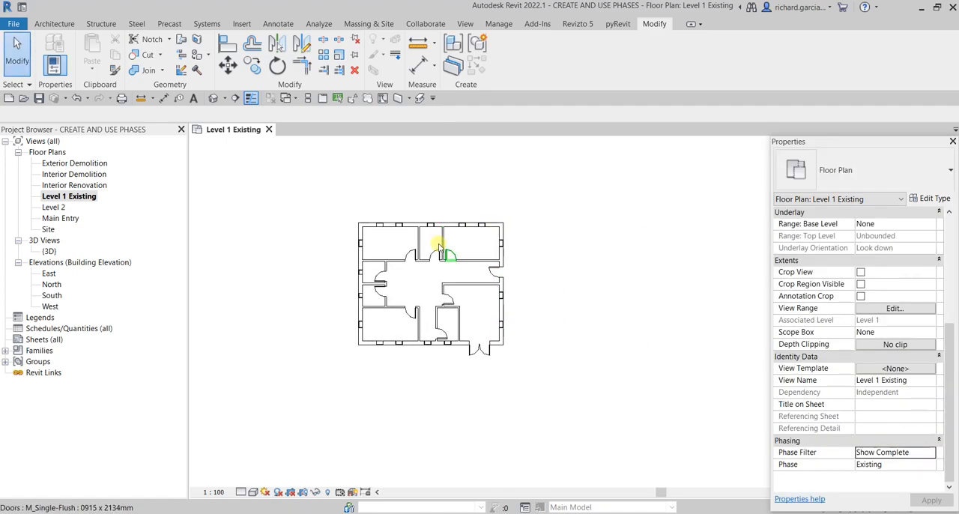
pyautogui.middleClick(571, 290)
pyautogui.middleClick(571, 290)
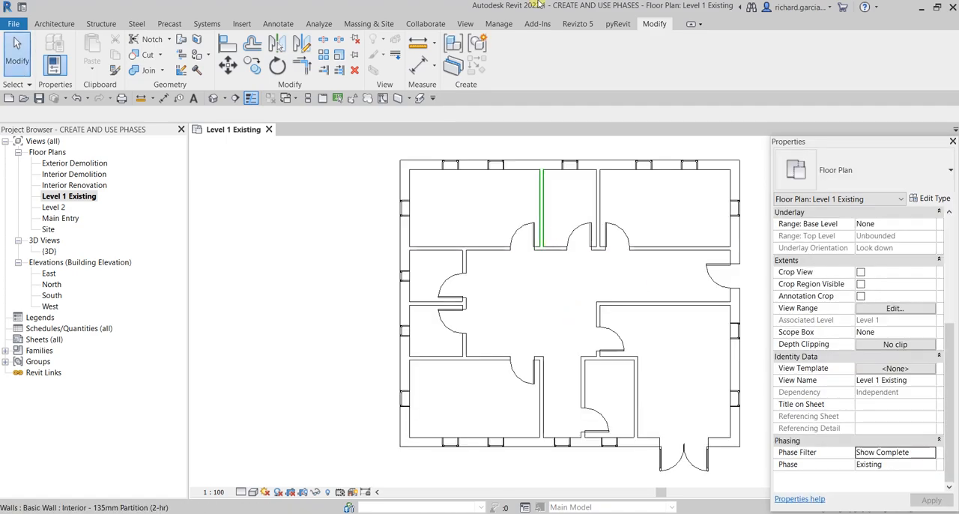
# - Examine the Show Complete phase filter's settings for each status in the project's phasing settings
pyautogui.click(500, 24)
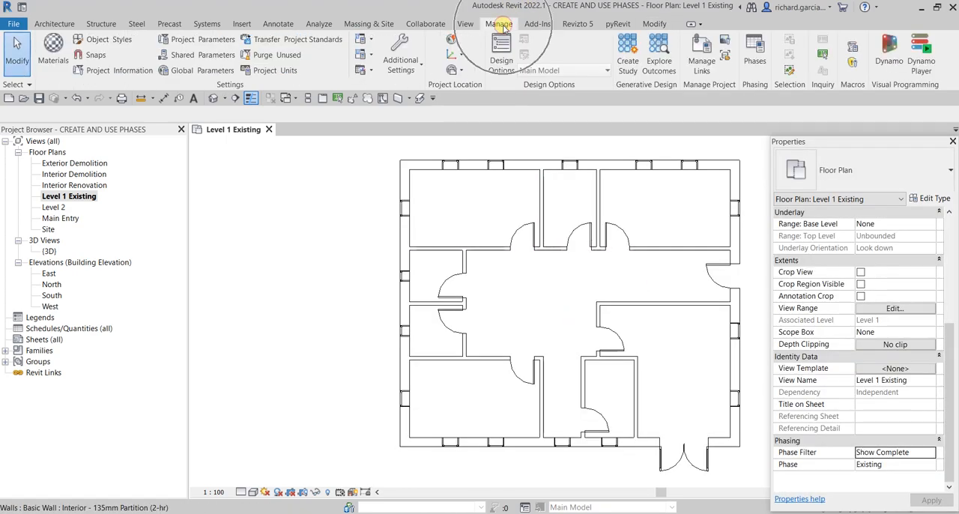
pyautogui.click(755, 50)
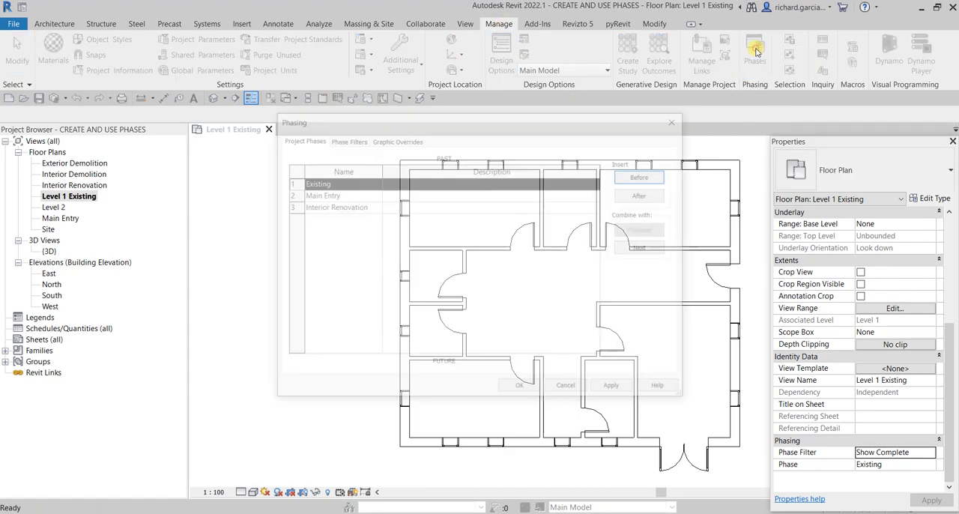
pyautogui.click(349, 139)
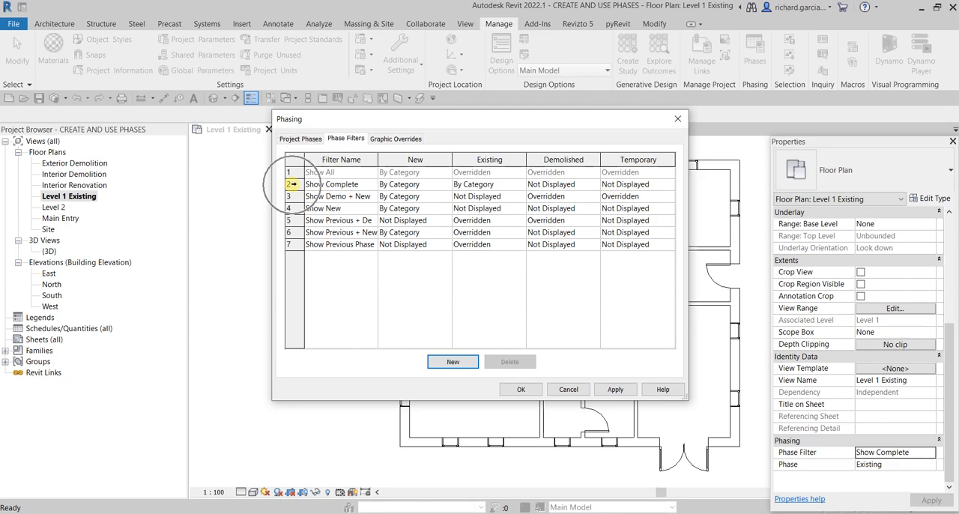
# - Review the Show Complete and Show New phase filters, widening the filter name column to read the full names
pyautogui.click(291, 183)
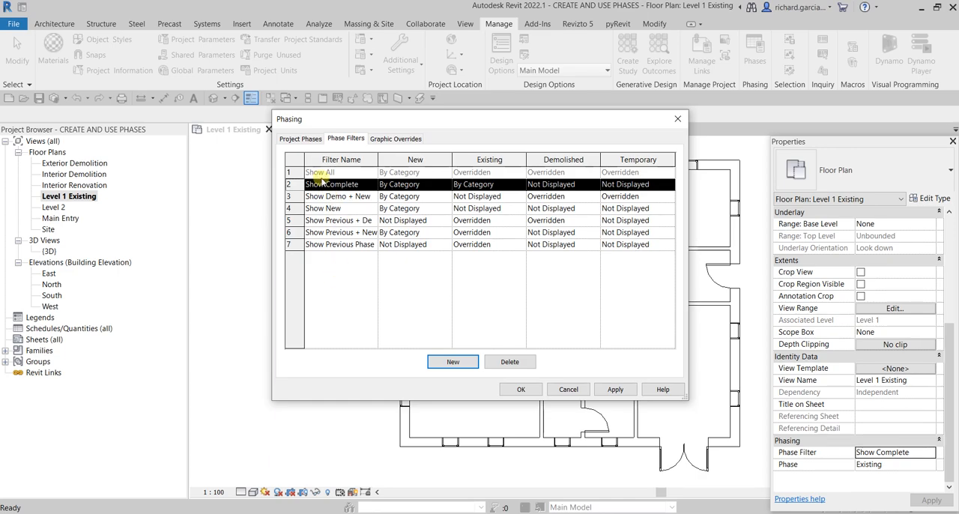
pyautogui.click(290, 208)
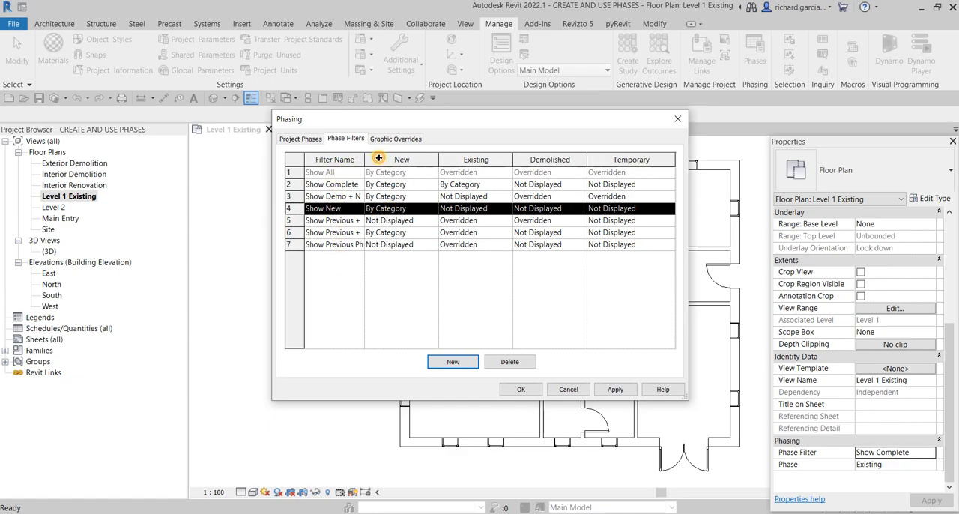
pyautogui.moveTo(379, 158); pyautogui.dragTo(402, 159)
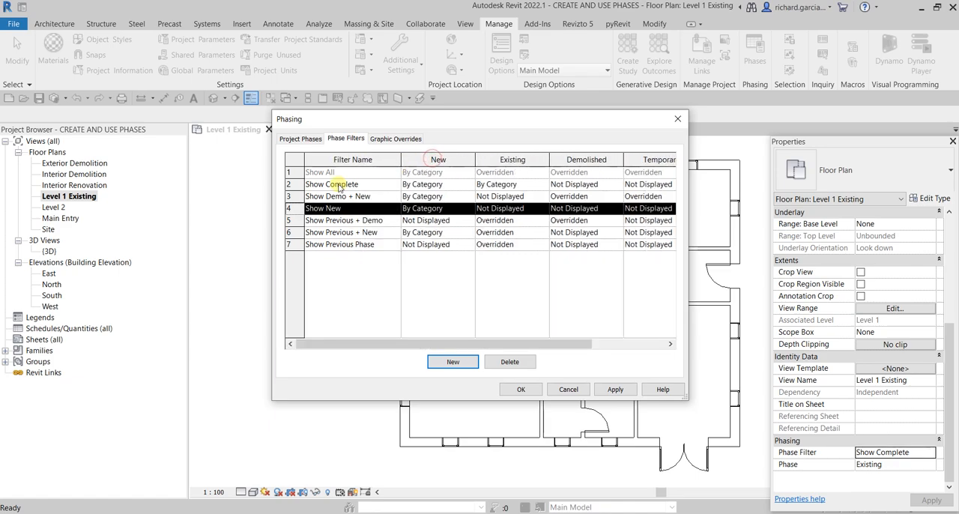
pyautogui.click(339, 263)
# - Examine the Show Previous + Demo phase filter's settings for new, existing, demolished and temporary elements
pyautogui.click(427, 220)
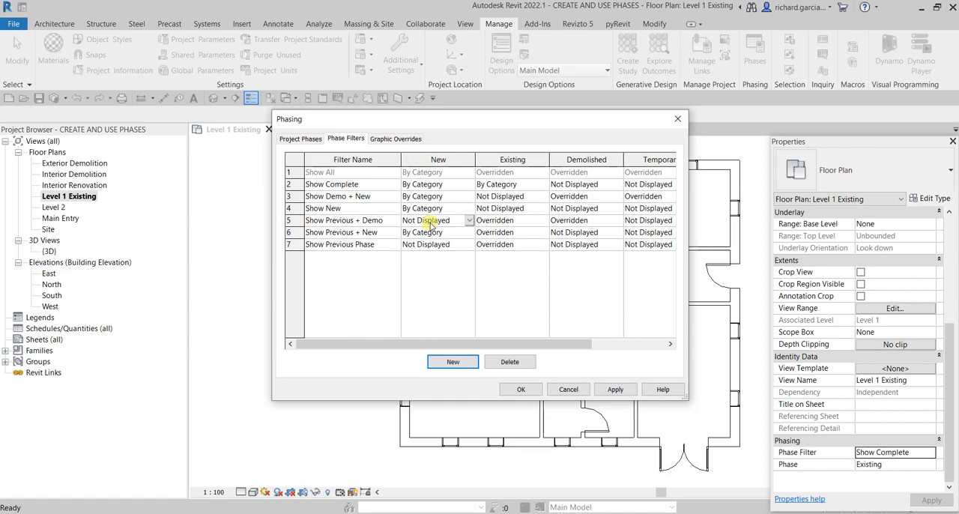
pyautogui.click(516, 221)
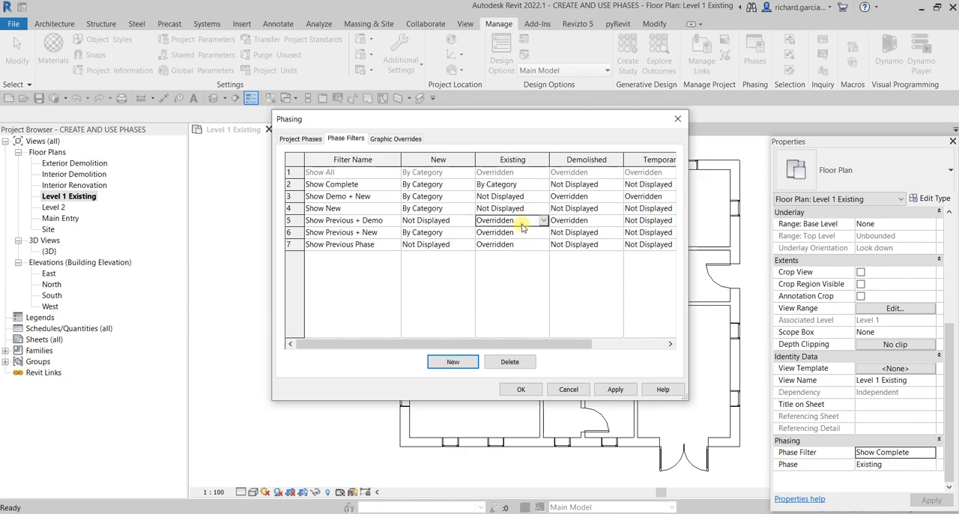
pyautogui.click(598, 219)
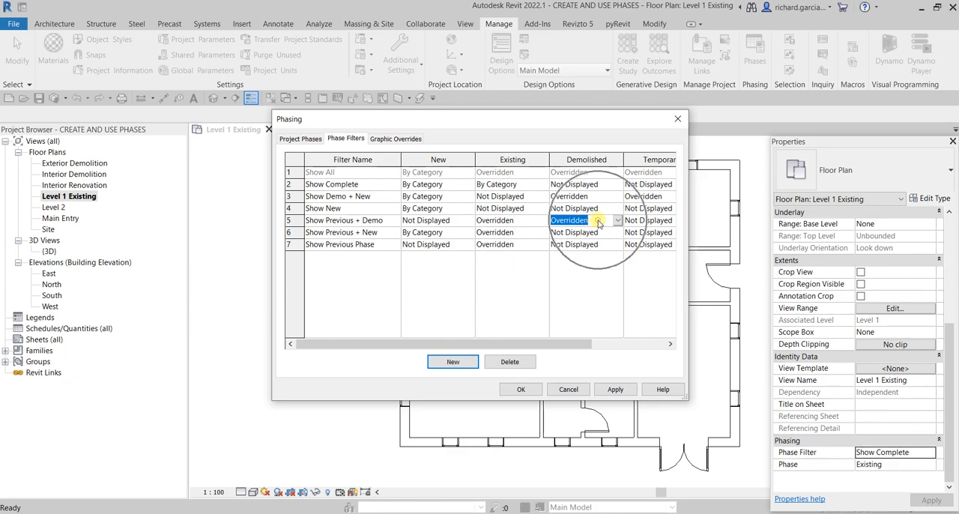
pyautogui.click(650, 221)
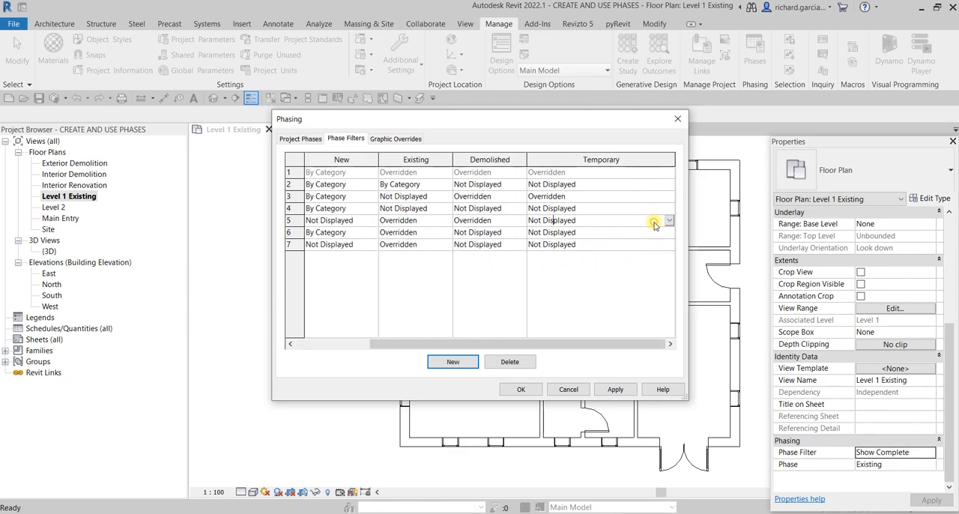
pyautogui.click(405, 290)
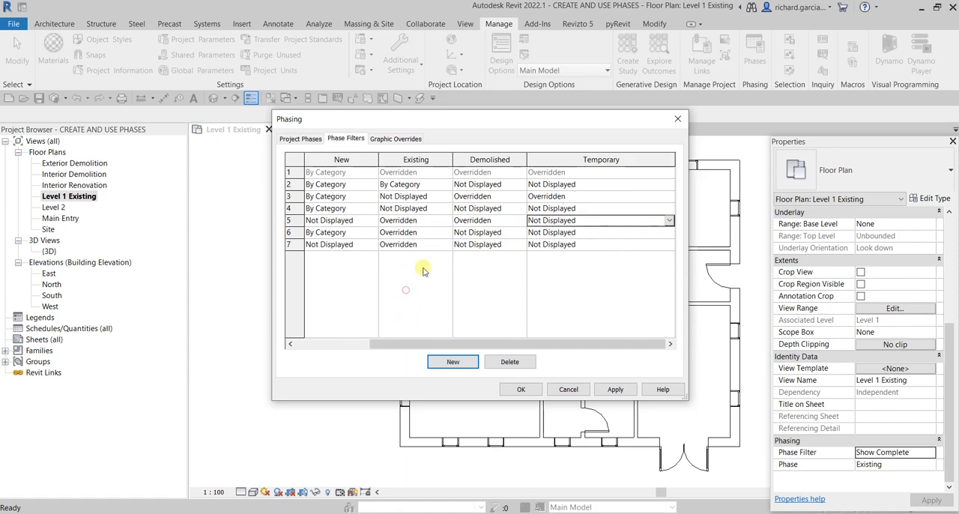
pyautogui.click(427, 221)
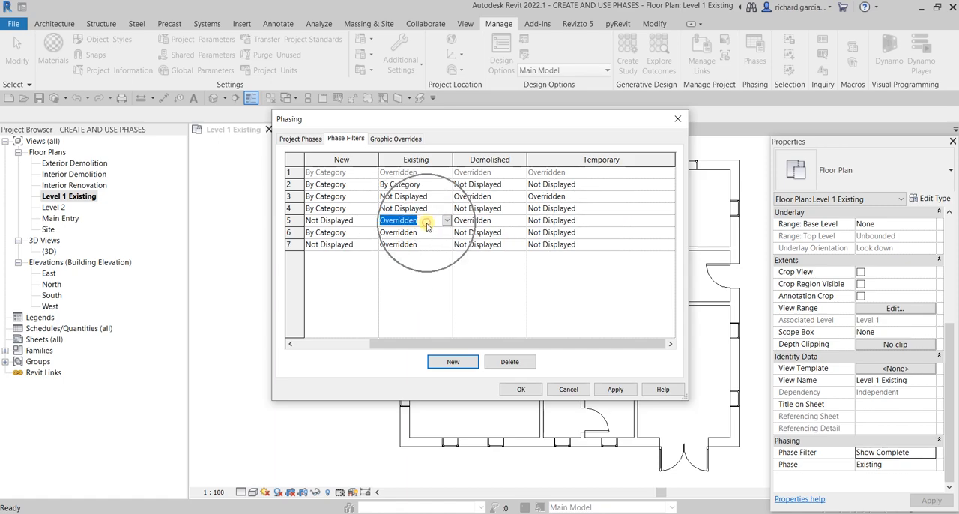
# - Check the graphic overrides against the phase filter settings and close the phasing settings without saving
pyautogui.click(394, 140)
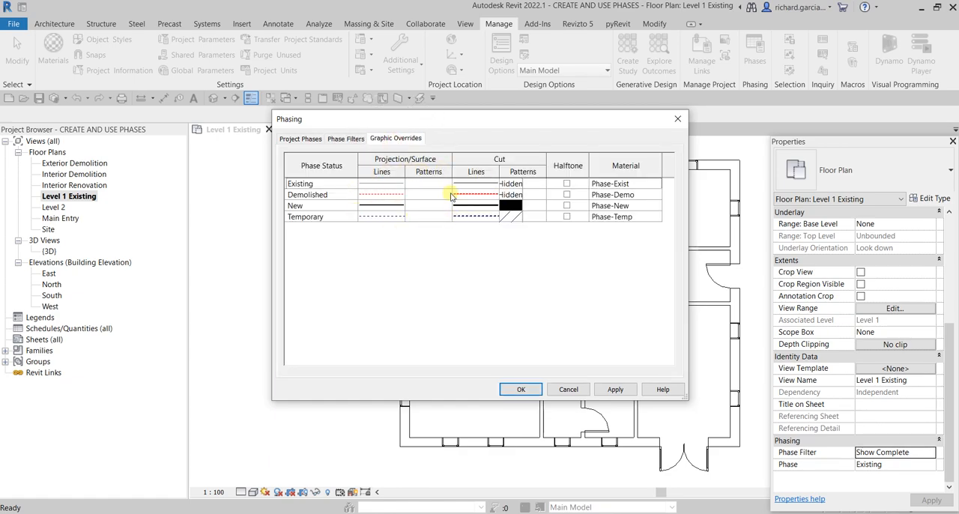
pyautogui.click(343, 140)
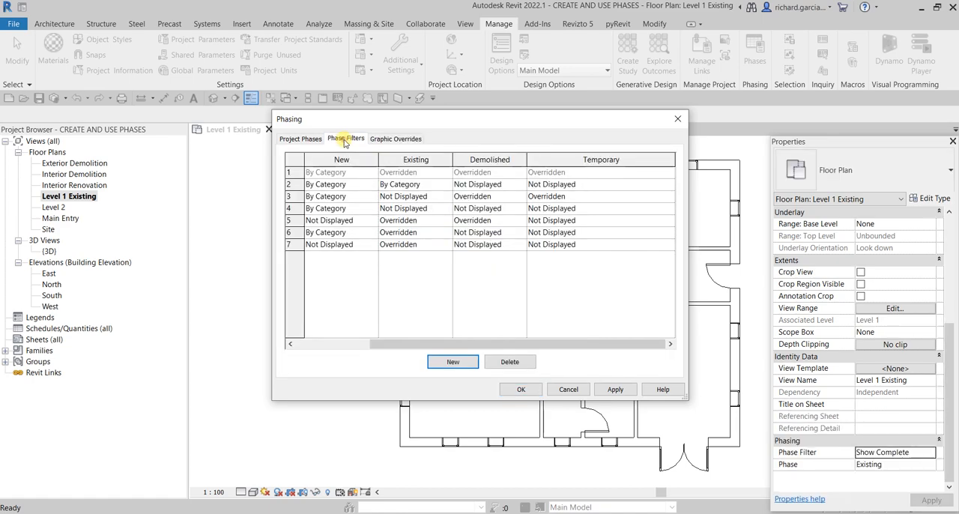
pyautogui.click(341, 185)
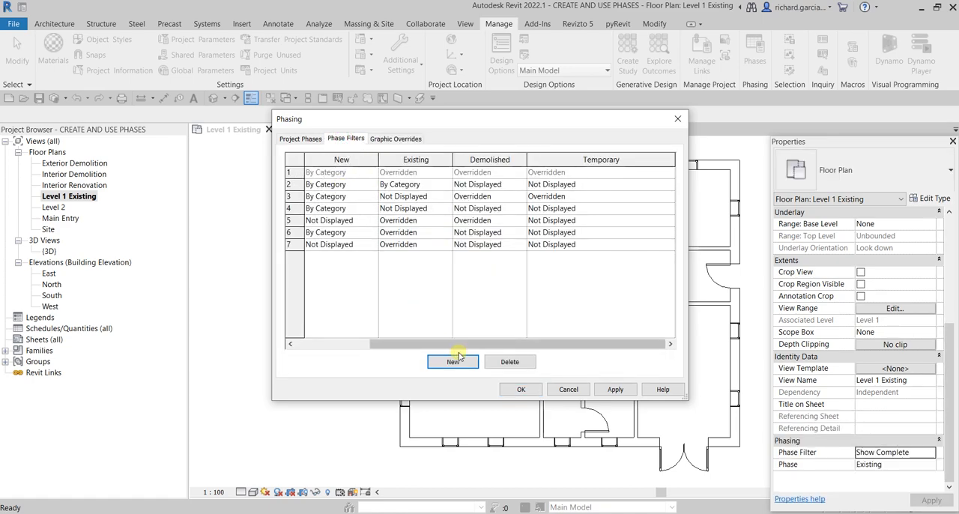
pyautogui.moveTo(425, 344); pyautogui.dragTo(351, 344)
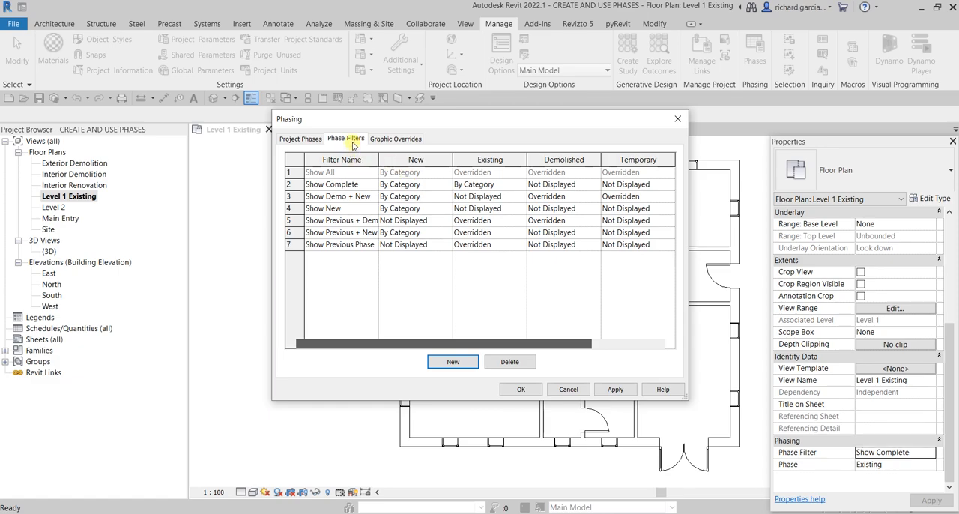
pyautogui.click(568, 390)
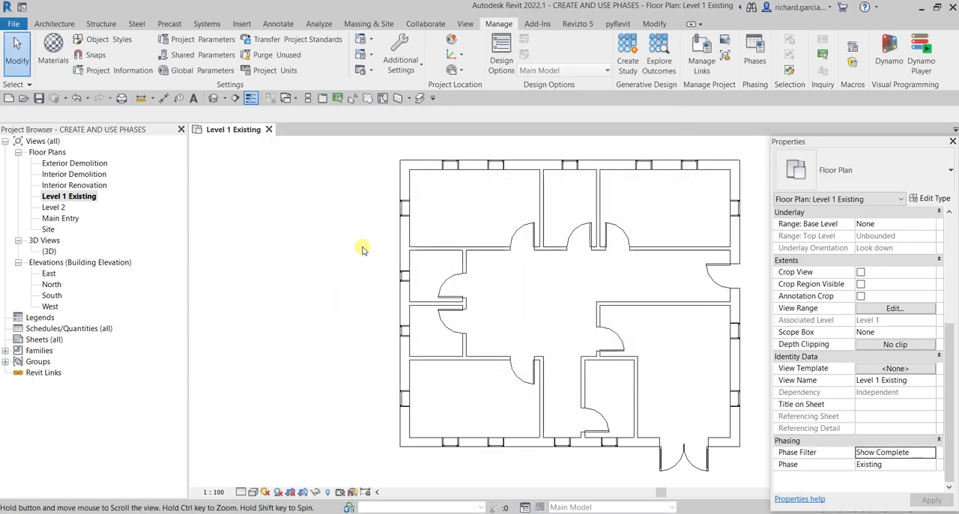
# - Open the Exterior Demolition floor plan view and set its phase to Main Entry
pyautogui.click(82, 199)
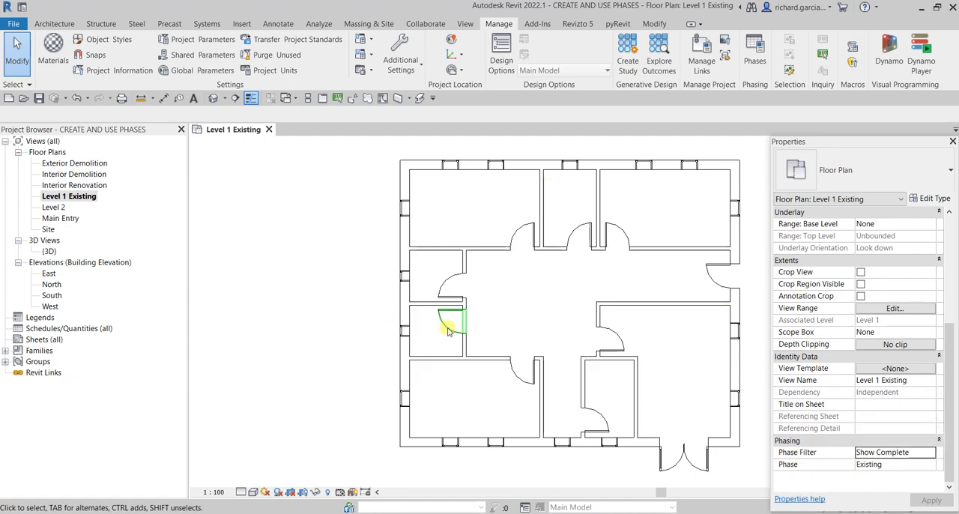
pyautogui.moveTo(664, 317); pyautogui.dragTo(670, 296, button='middle')
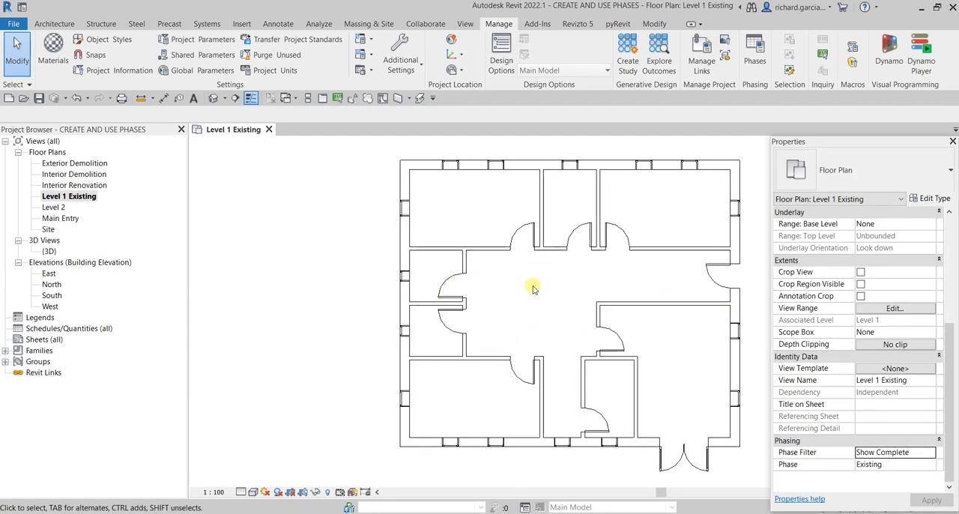
pyautogui.click(75, 164)
pyautogui.doubleClick(78, 165)
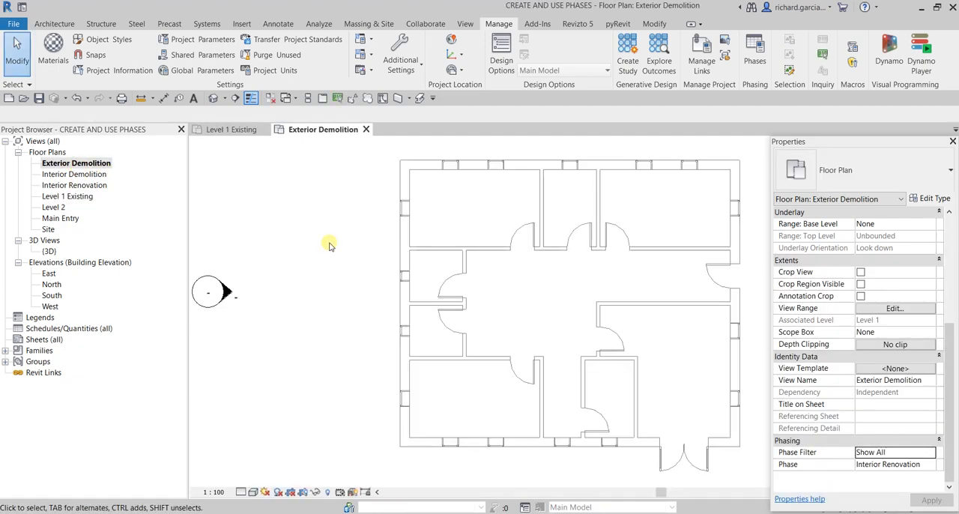
pyautogui.moveTo(421, 287); pyautogui.dragTo(407, 280, button='middle')
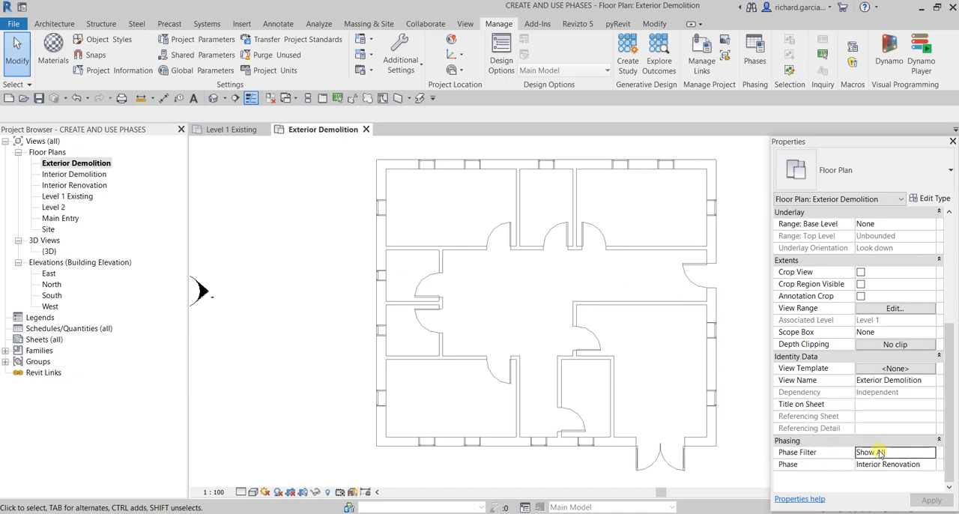
pyautogui.click(904, 465)
pyautogui.click(928, 464)
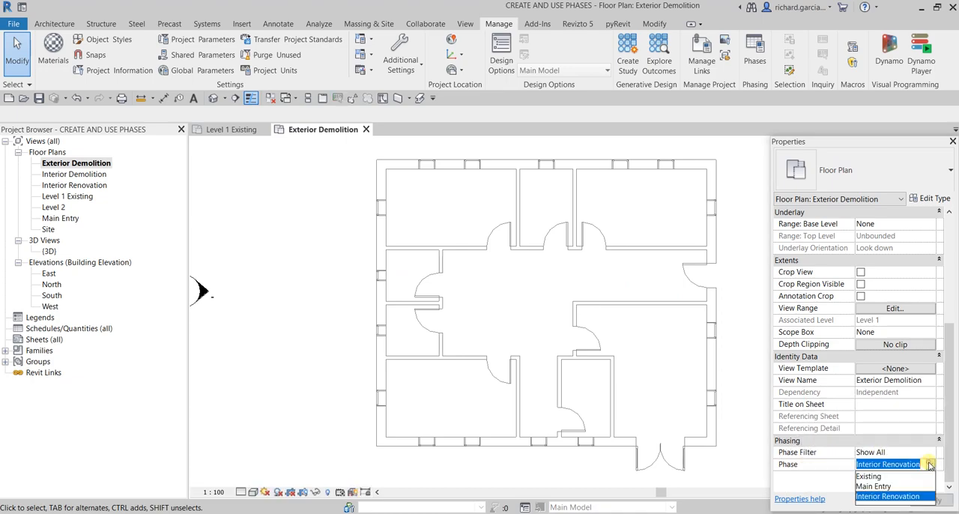
pyautogui.click(873, 486)
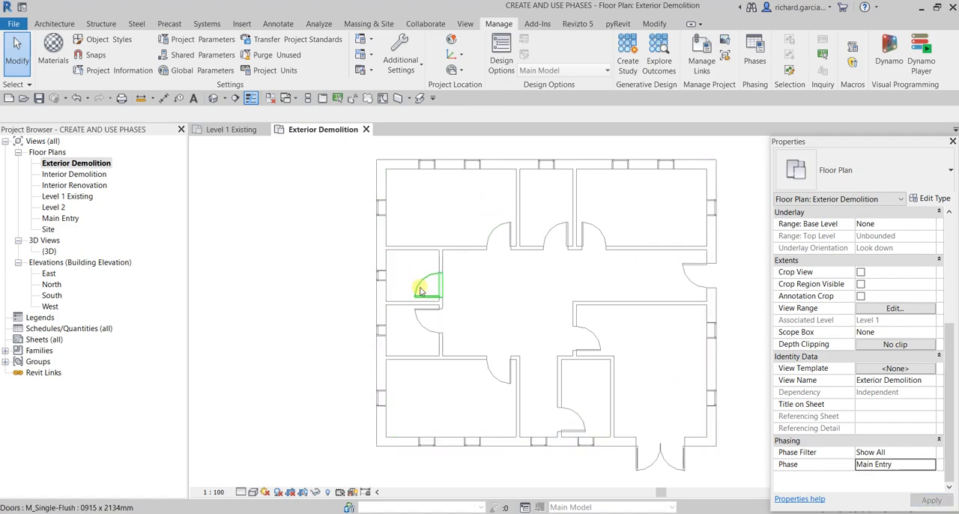
# - Demolish the double glass entrance door and the two nearest windows in the same exterior wall of the Exterior Demolition plan
pyautogui.moveTo(528, 292); pyautogui.dragTo(480, 294, button='middle')
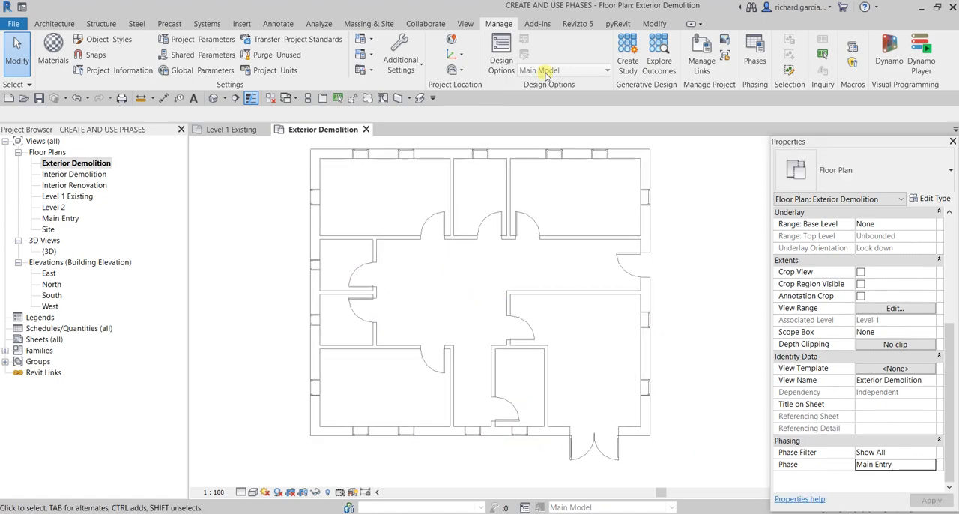
pyautogui.click(653, 24)
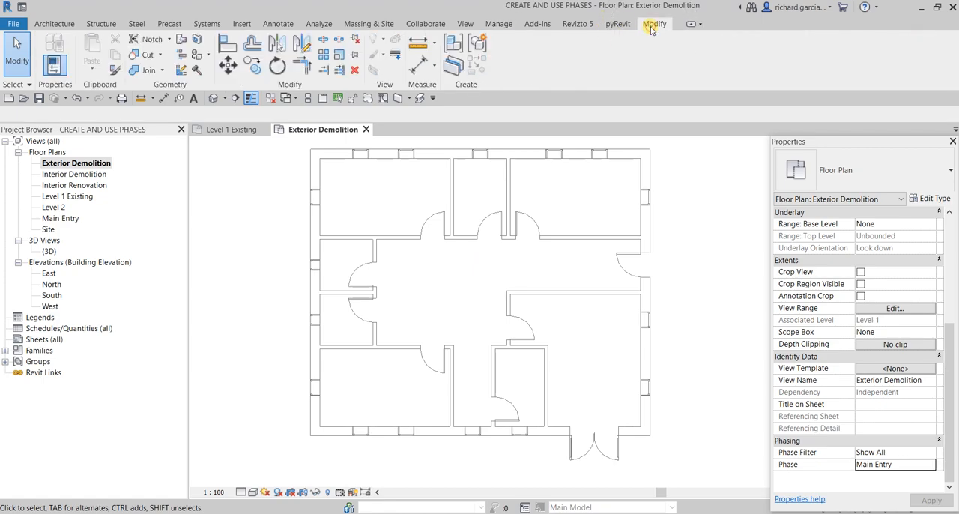
pyautogui.click(197, 72)
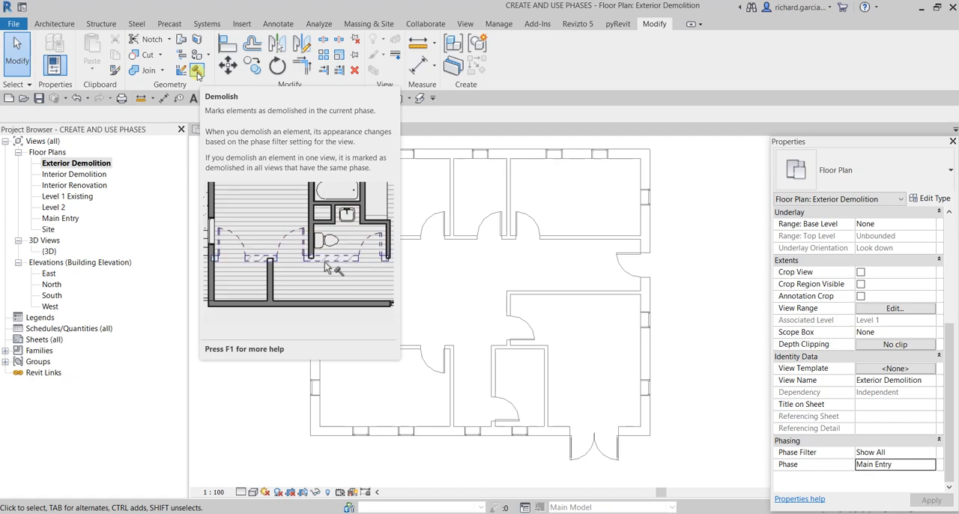
pyautogui.click(196, 72)
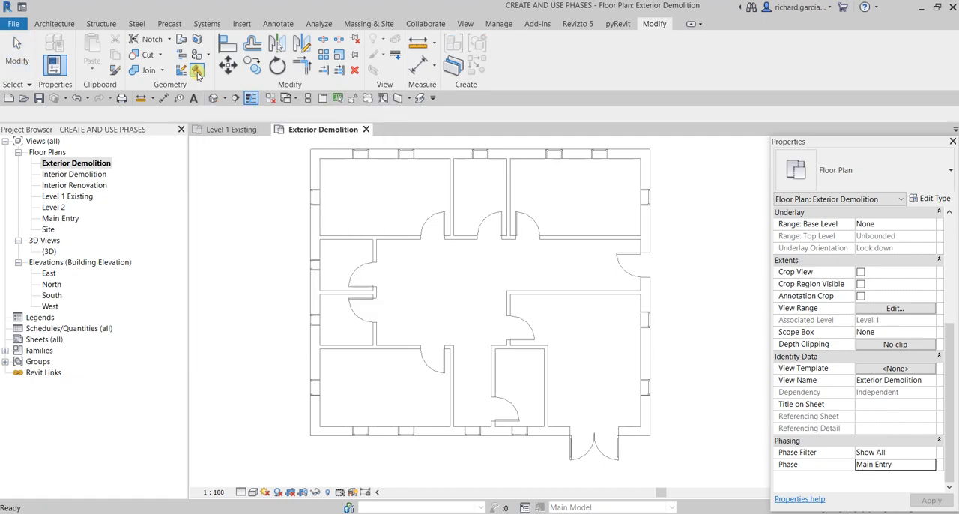
pyautogui.click(605, 460)
pyautogui.scroll(2, 489, 450)
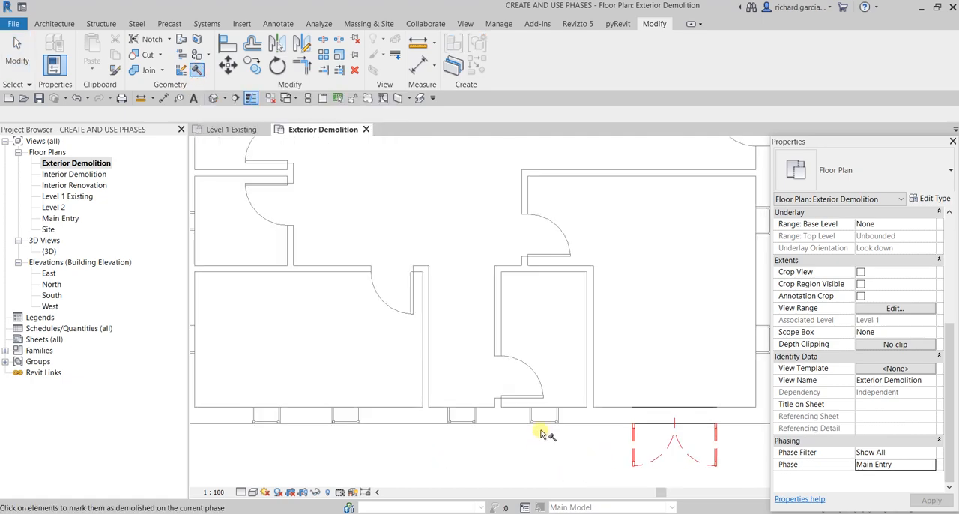
pyautogui.click(542, 427)
pyautogui.click(465, 424)
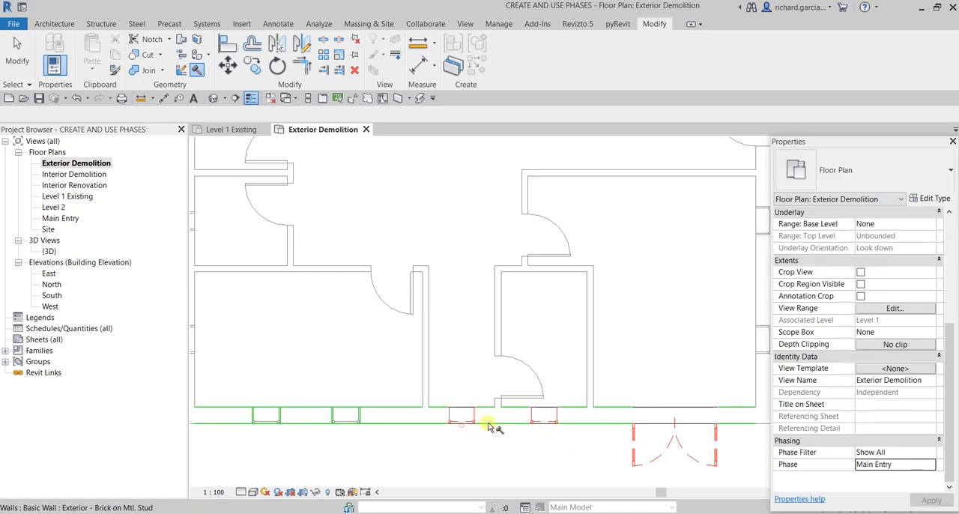
# - Demolish the partition wall containing the door of the small room beside the entrance, and end the Demolish command
pyautogui.click(507, 311)
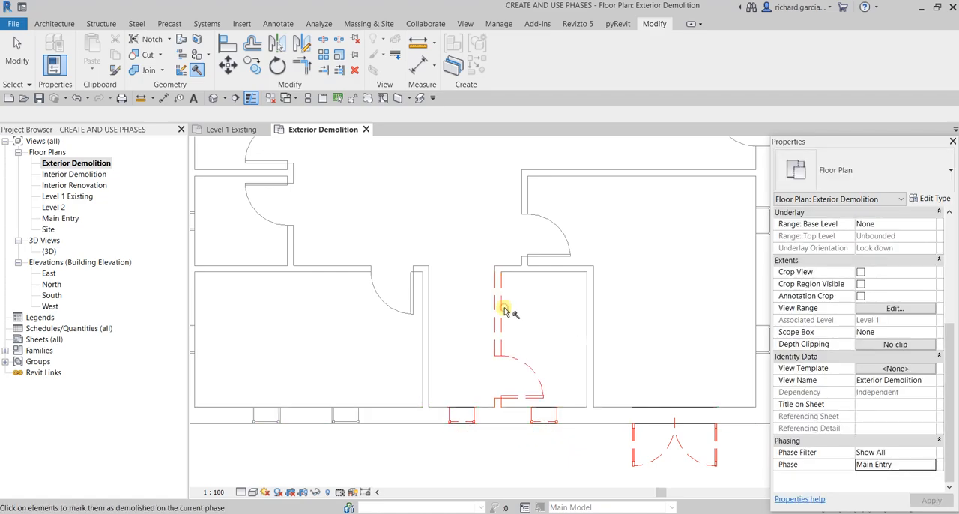
pyautogui.click(507, 312)
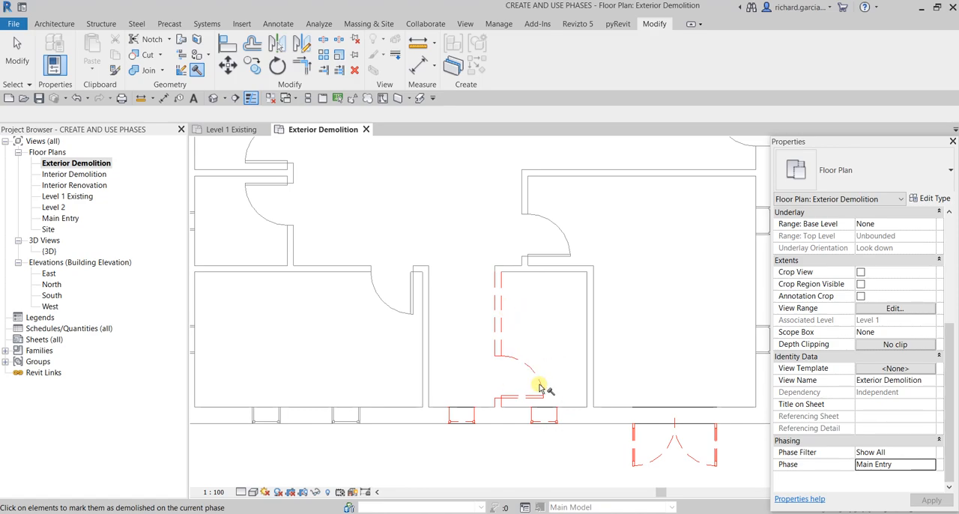
pyautogui.scroll(-3, 537, 369)
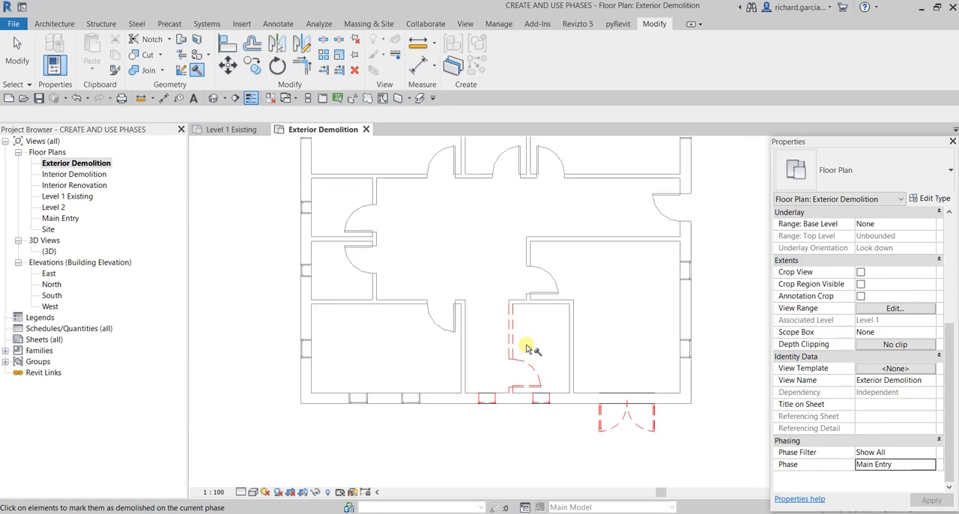
pyautogui.scroll(-1, 522, 346)
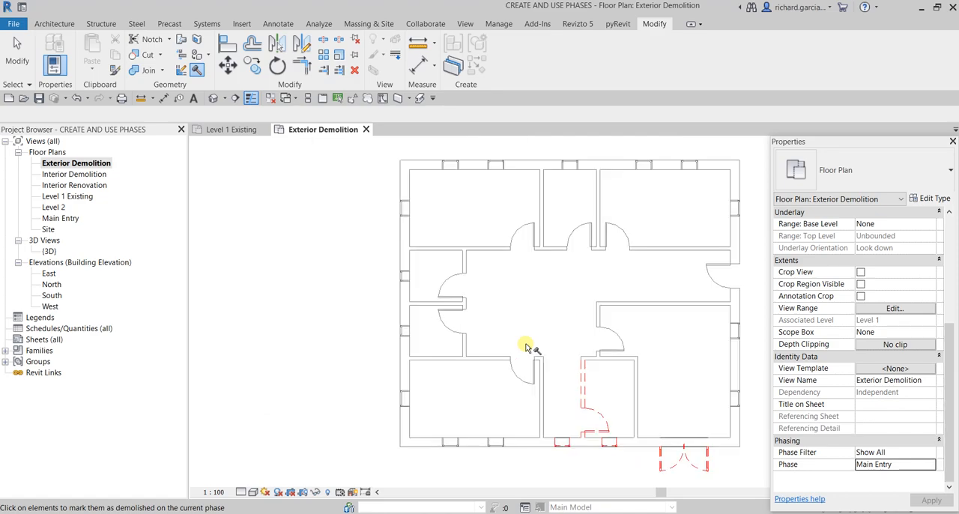
pyautogui.click(21, 66)
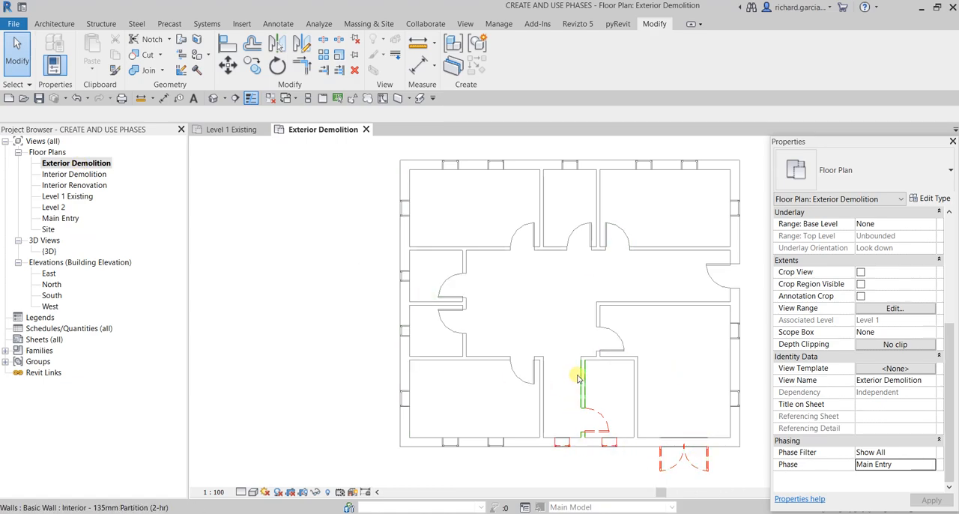
# - Compare the Level 1 Existing floor plan with the Exterior Demolition floor plan
pyautogui.doubleClick(75, 196)
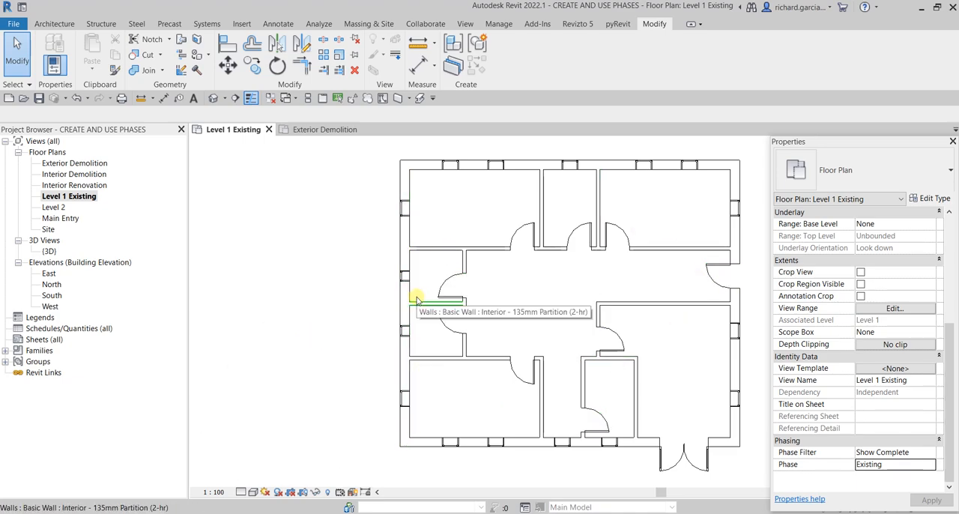
pyautogui.doubleClick(82, 163)
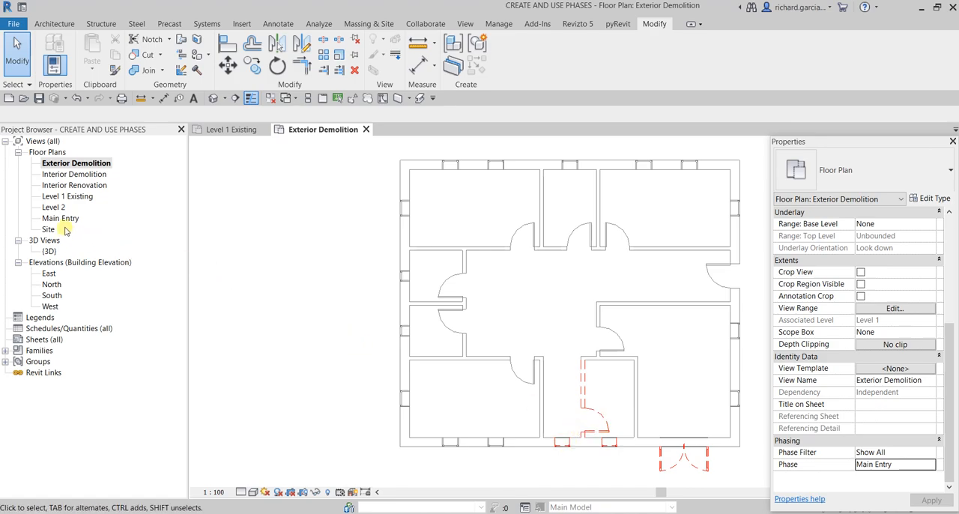
pyautogui.press('ctrl')
pyautogui.press('ctrl')
# - Open the Main Entry floor plan view and set its phase to Main Entry
pyautogui.doubleClick(60, 218)
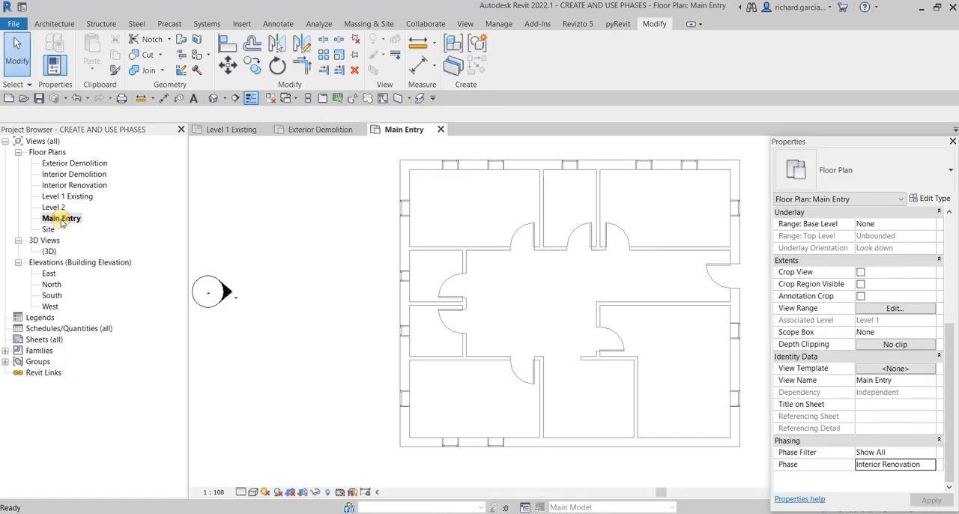
pyautogui.press('ctrl')
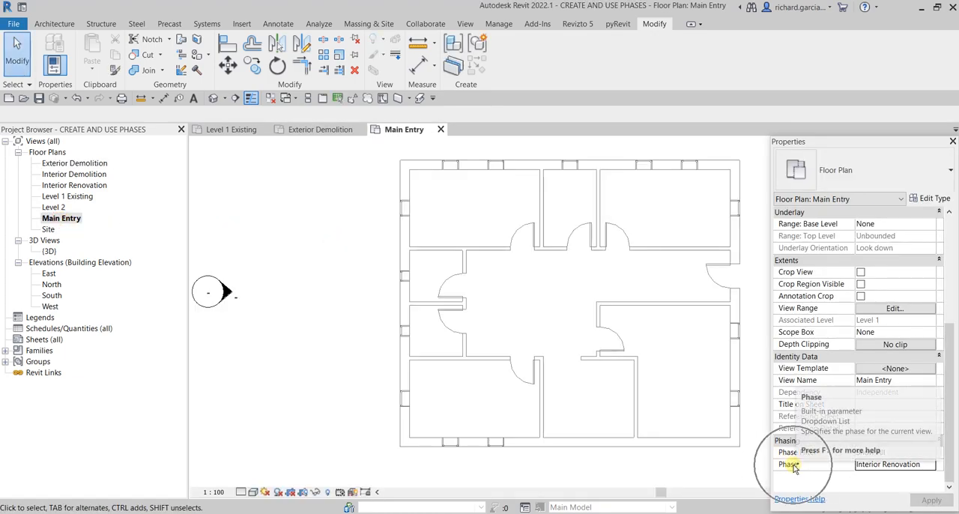
pyautogui.click(936, 463)
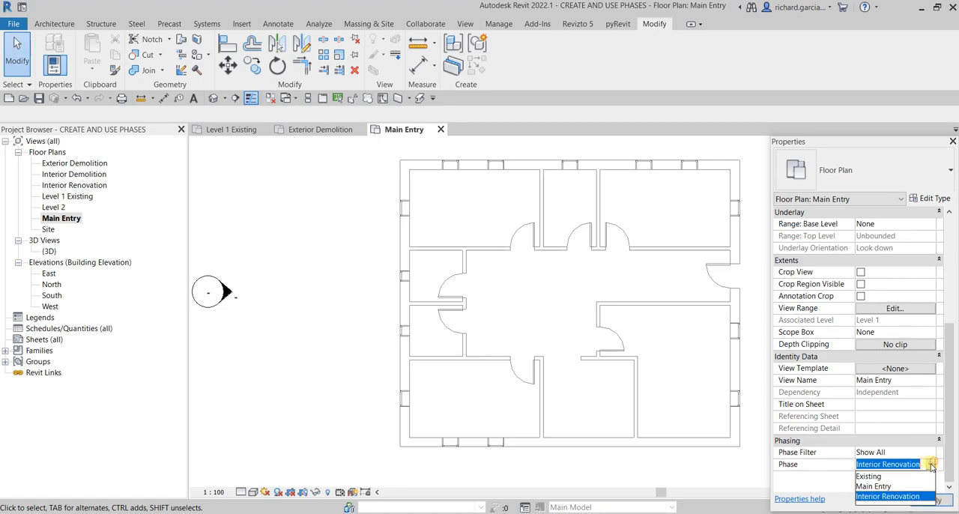
pyautogui.click(884, 487)
pyautogui.moveTo(676, 379); pyautogui.dragTo(560, 377, button='middle')
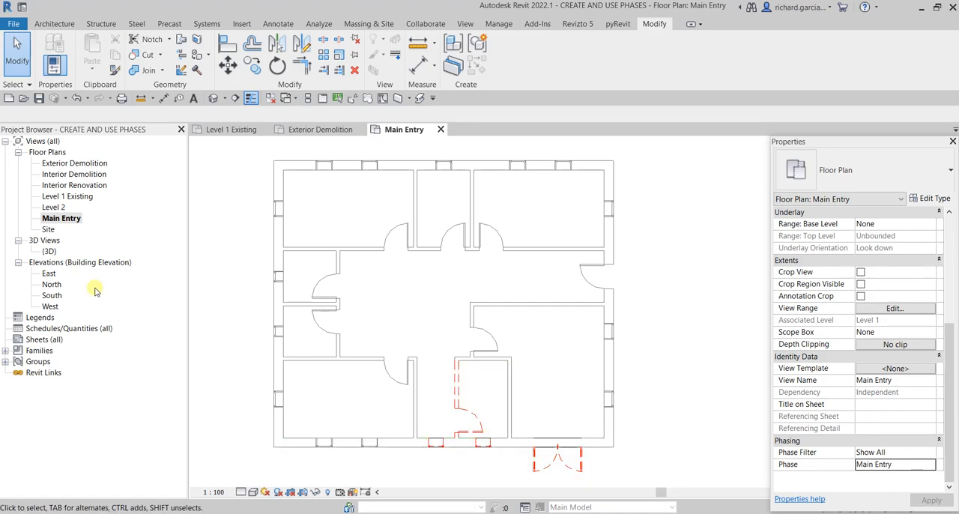
# - Set the phase filter of the Main Entry floor plan to Show Complete
pyautogui.click(56, 219)
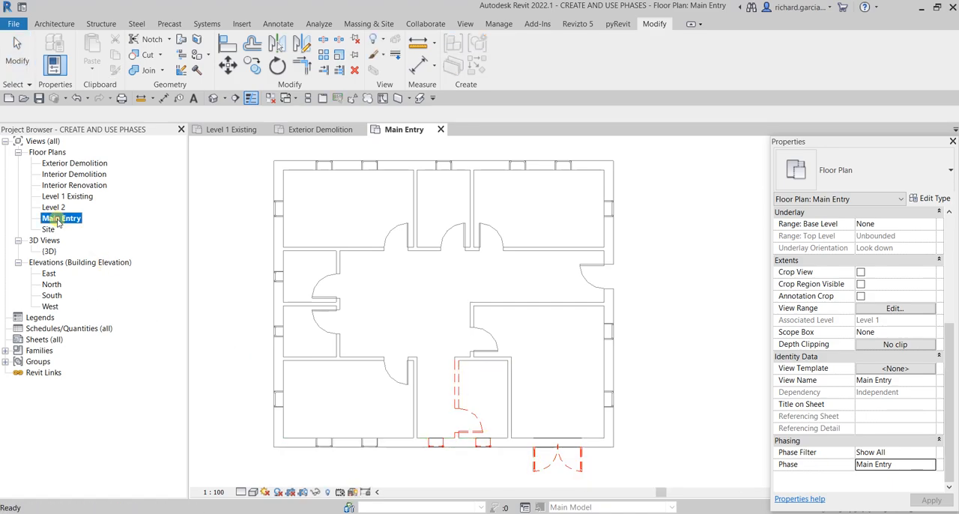
pyautogui.click(644, 388)
pyautogui.click(932, 454)
pyautogui.click(929, 452)
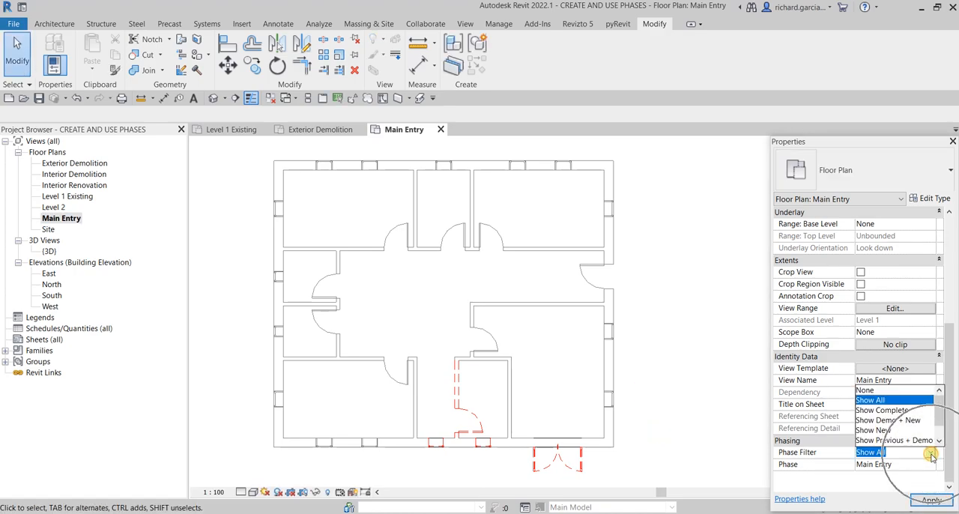
pyautogui.click(882, 411)
pyautogui.moveTo(642, 337); pyautogui.dragTo(691, 332, button='middle')
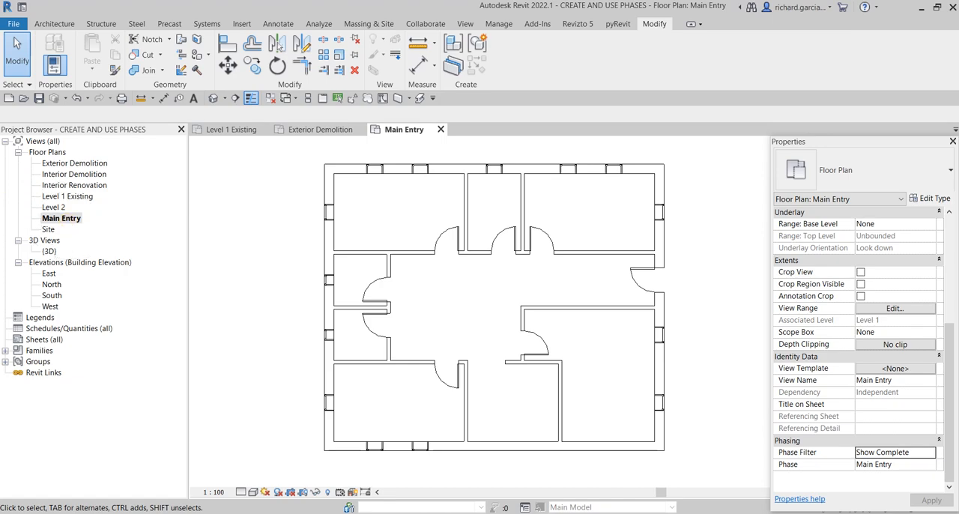
pyautogui.moveTo(707, 378); pyautogui.dragTo(696, 393, button='middle')
# - Place an M_Double-Glass 1 door, 1830 x 2134mm, centred in the entrance room's exterior wall, opening outward, and end the Door command
pyautogui.press('ctrl')
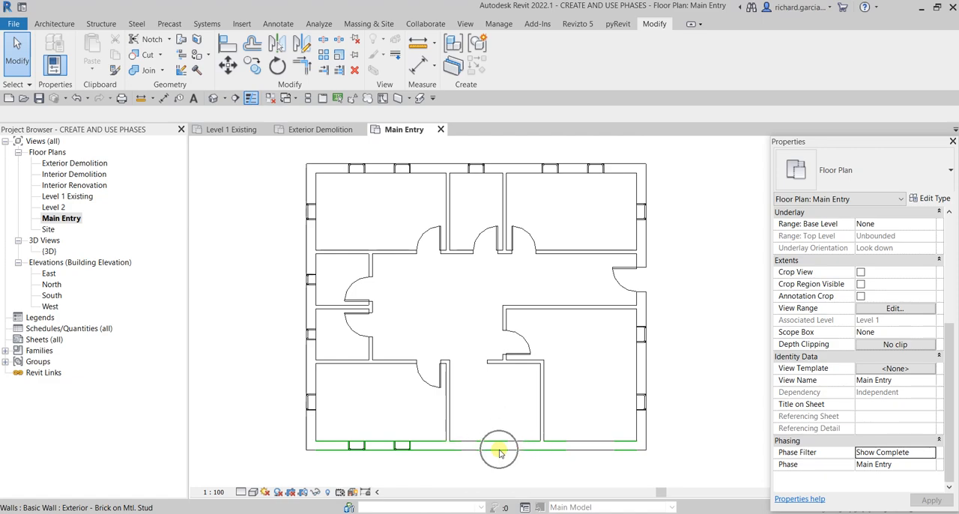
pyautogui.press('ctrl')
pyautogui.press('ctrl')
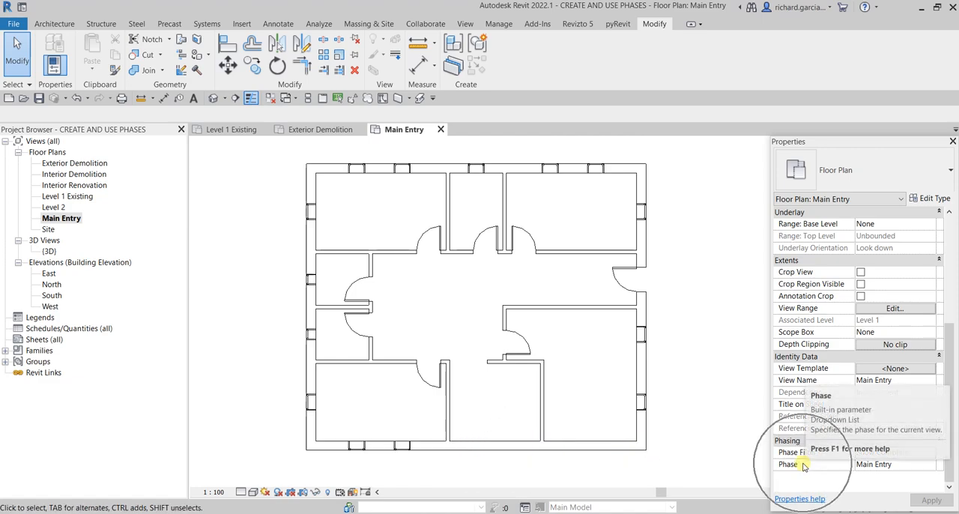
pyautogui.click(53, 24)
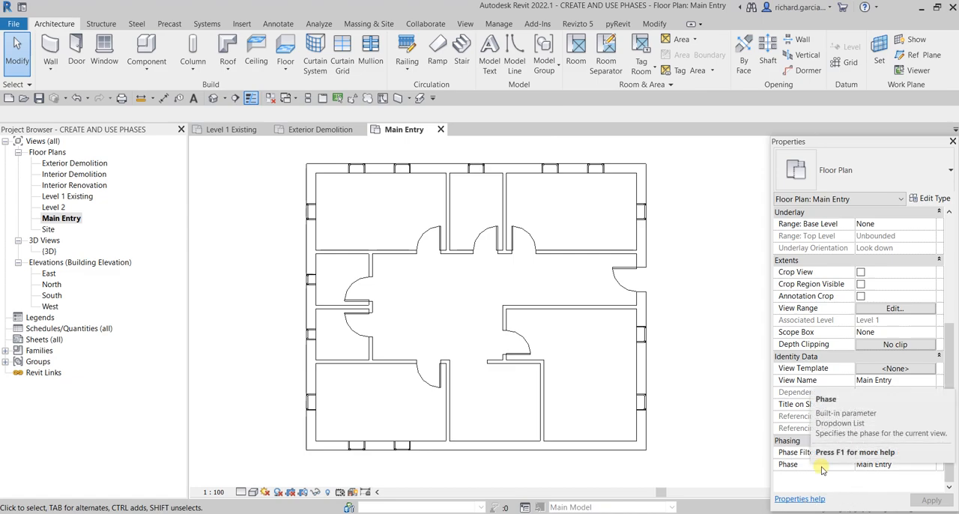
pyautogui.press('d')
pyautogui.press('r')
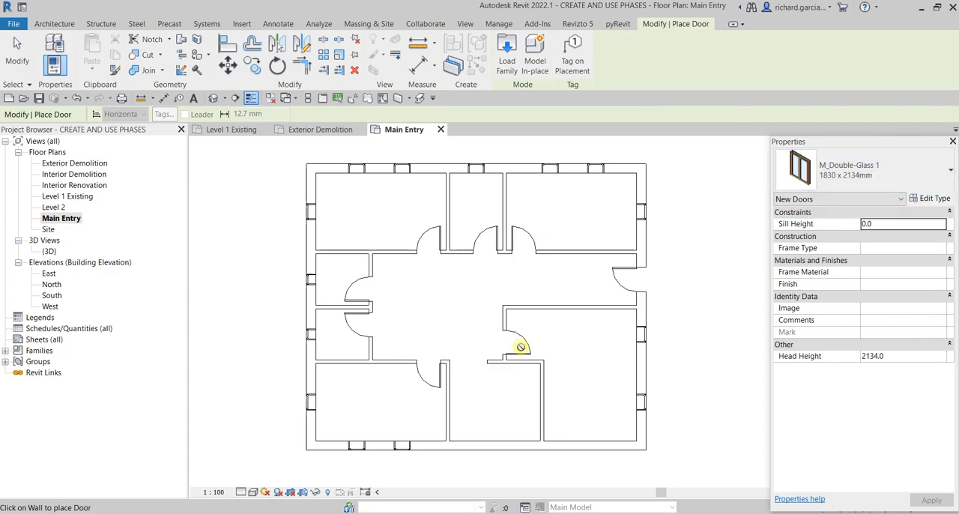
pyautogui.click(495, 448)
pyautogui.scroll(-1, 571, 380)
pyautogui.moveTo(558, 349); pyautogui.dragTo(522, 281, button='middle')
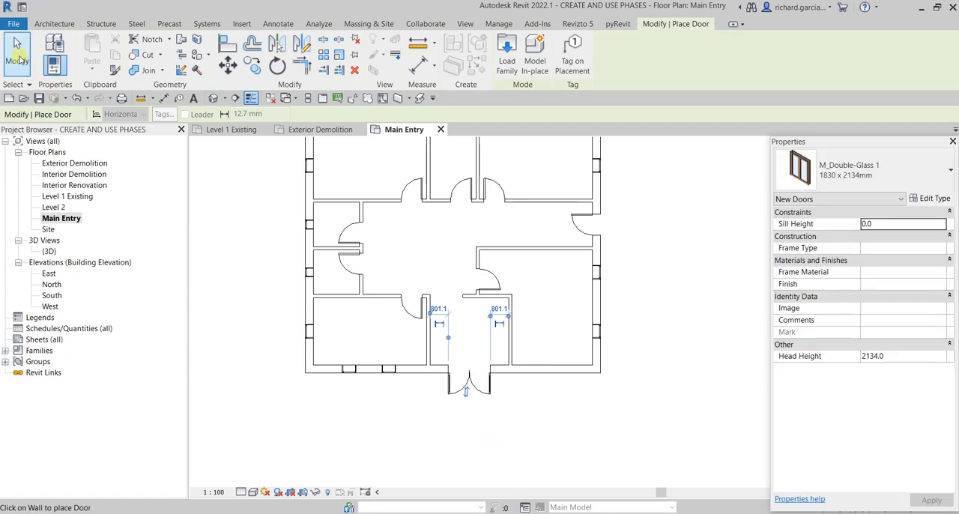
pyautogui.click(17, 53)
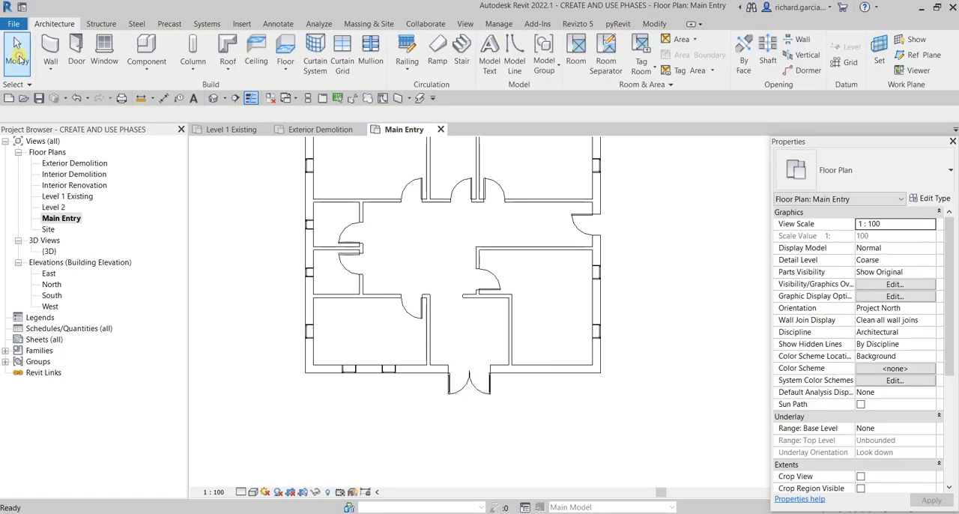
# - Place two M_Fixed 0610 x 1830mm windows in the same exterior wall, where the former double door stood, and end the Window command
pyautogui.click(104, 48)
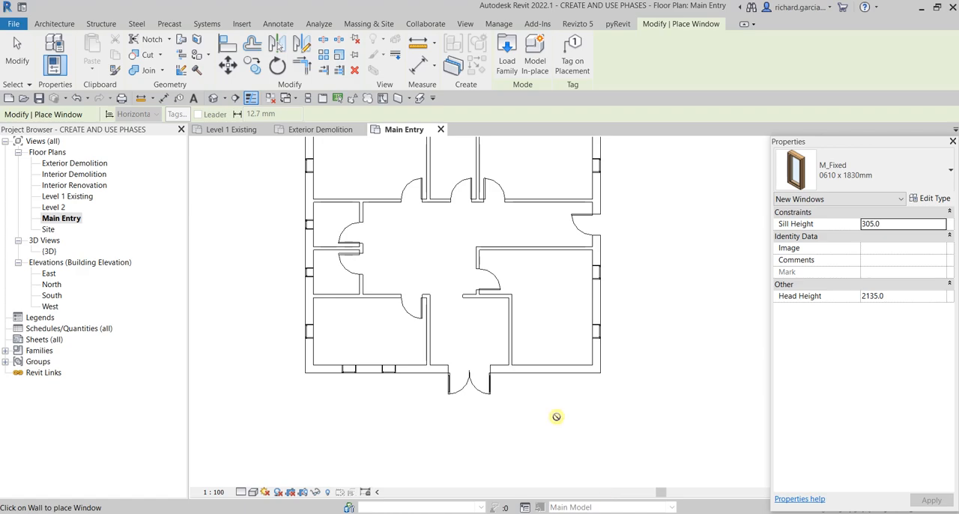
pyautogui.scroll(3, 529, 392)
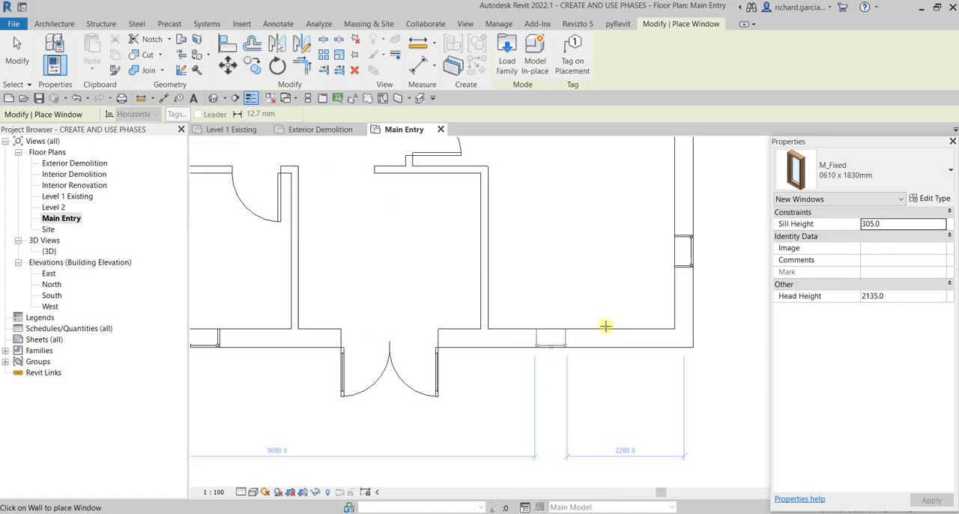
pyautogui.click(626, 338)
pyautogui.press('Escape')
pyautogui.press('Escape')
pyautogui.scroll(-4, 445, 262)
pyautogui.middleClick(507, 267)
pyautogui.middleClick(508, 269)
pyautogui.moveTo(634, 317); pyautogui.dragTo(529, 317, button='middle')
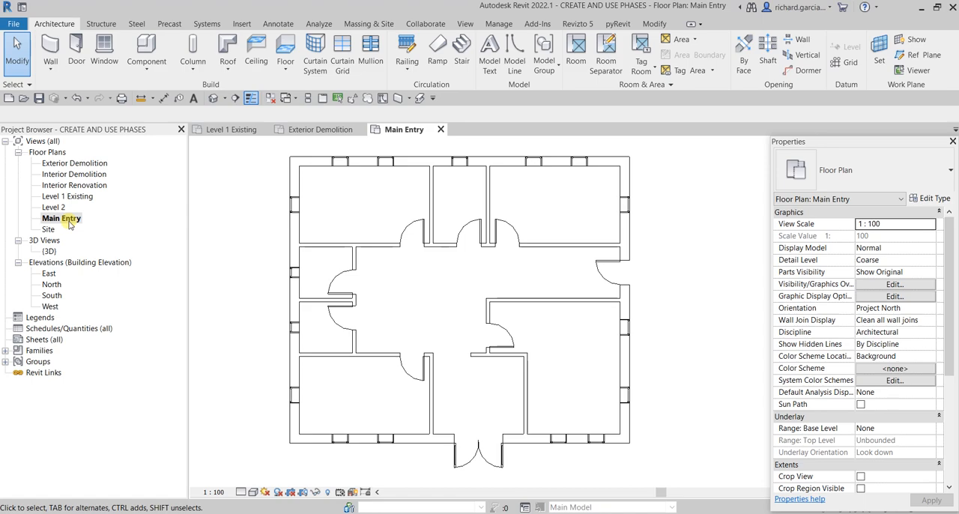
# - Open the Level 1 Existing floor plan to check it for the newly placed door and windows
pyautogui.doubleClick(66, 196)
pyautogui.moveTo(603, 283); pyautogui.dragTo(529, 273, button='middle')
pyautogui.moveTo(505, 233); pyautogui.dragTo(503, 239, button='middle')
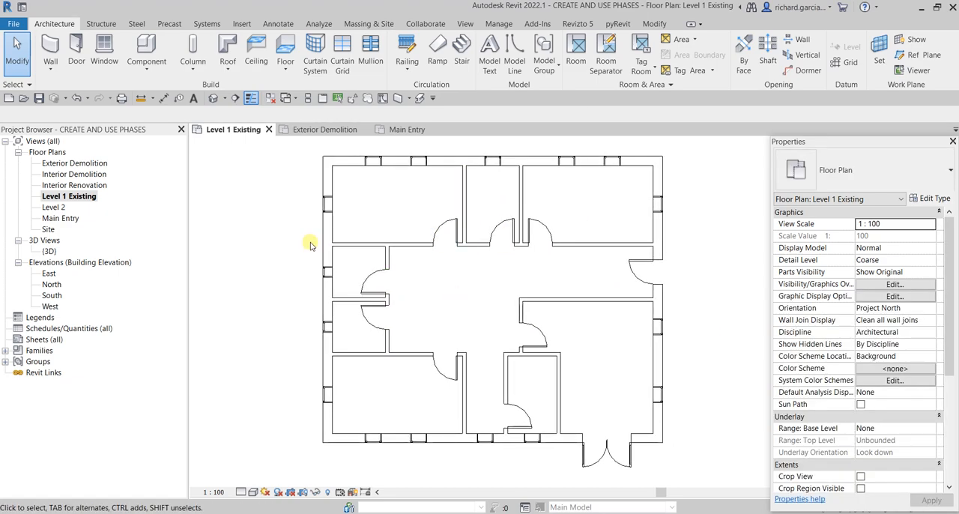
# - Open the Exterior Demolition floor plan and apply the Show Previous + Demo phase filter to it
pyautogui.doubleClick(75, 164)
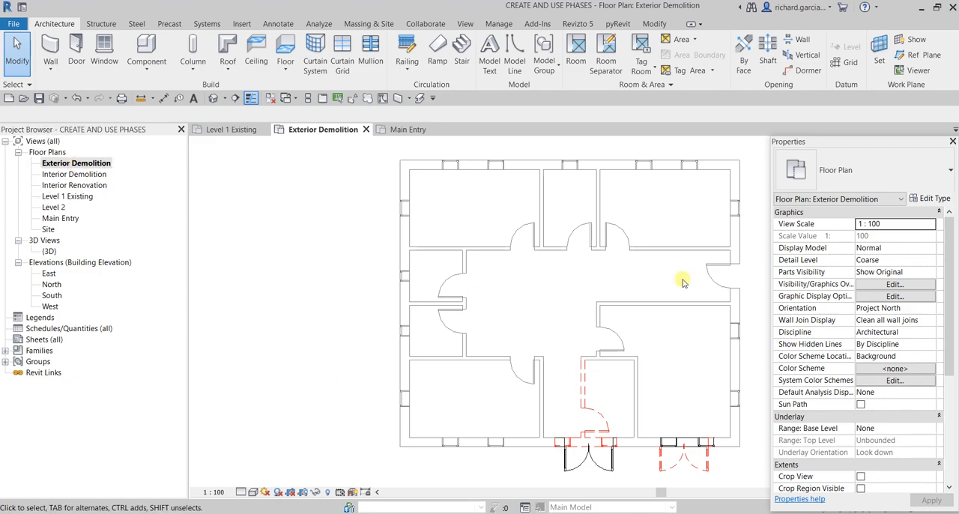
pyautogui.doubleClick(75, 165)
pyautogui.scroll(-1, 494, 317)
pyautogui.moveTo(652, 347); pyautogui.dragTo(568, 336, button='middle')
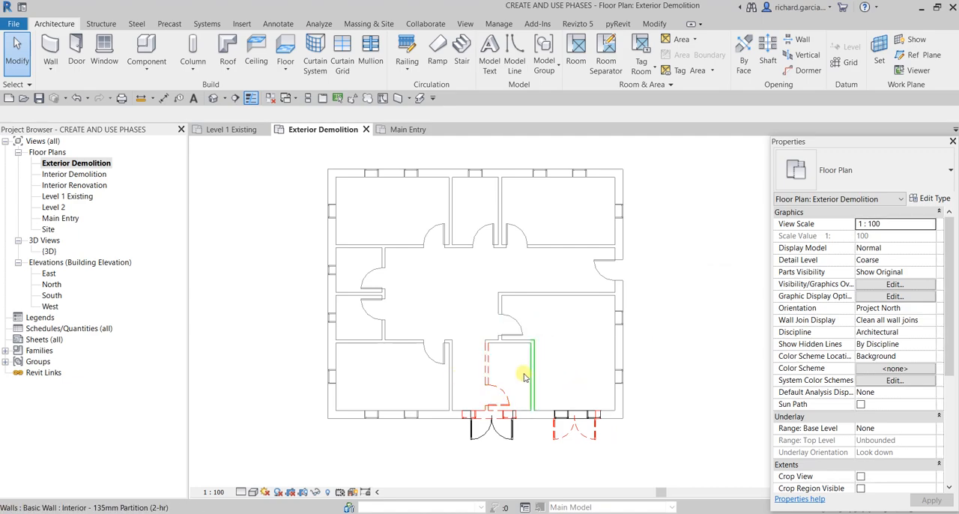
pyautogui.moveTo(946, 253); pyautogui.dragTo(946, 358)
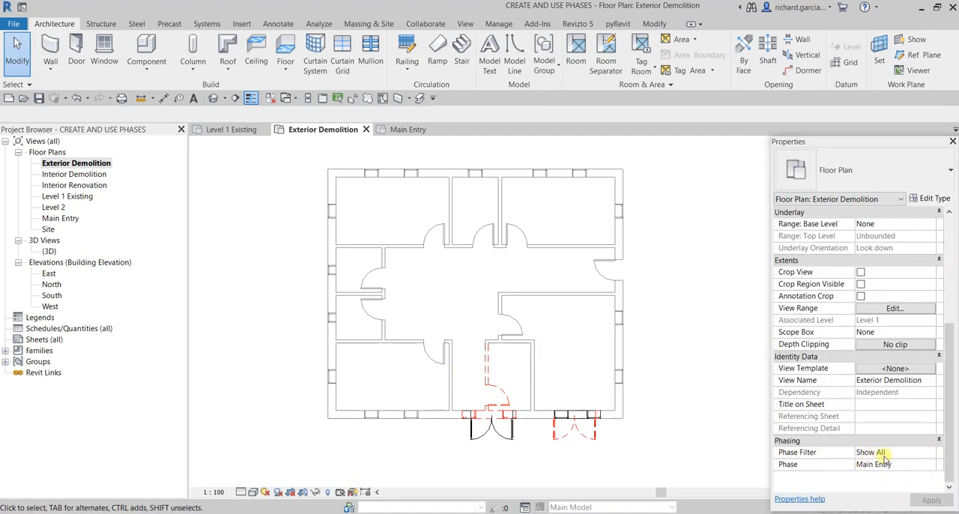
pyautogui.click(931, 456)
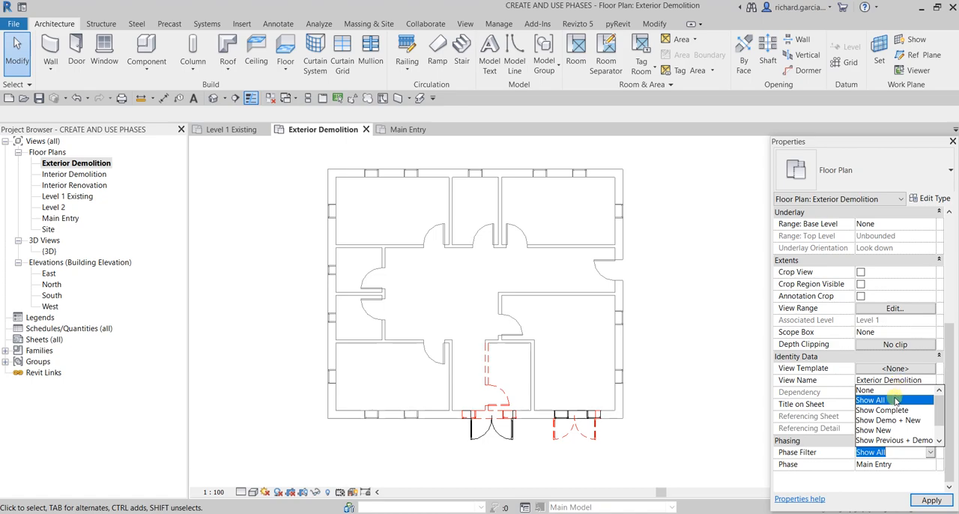
pyautogui.click(887, 442)
pyautogui.click(930, 500)
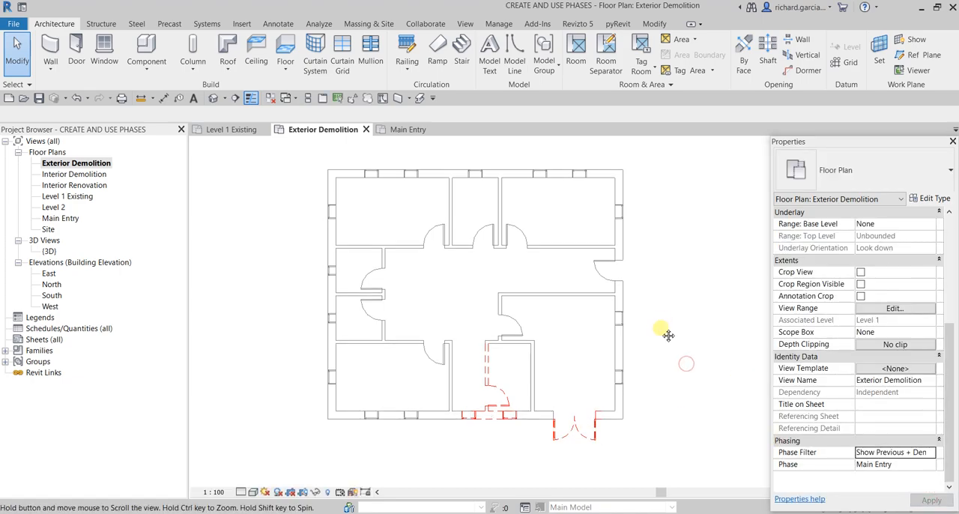
pyautogui.moveTo(664, 323); pyautogui.dragTo(660, 342, button='middle')
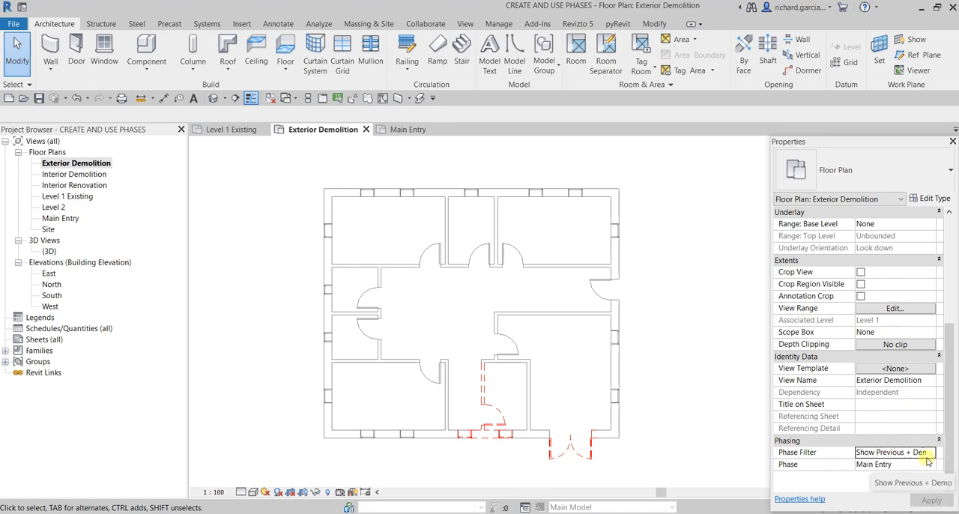
# - Examine in the project's phase filter settings how Show Previous + Demo treats new, existing, demolished and temporary elements
pyautogui.click(498, 23)
pyautogui.click(754, 51)
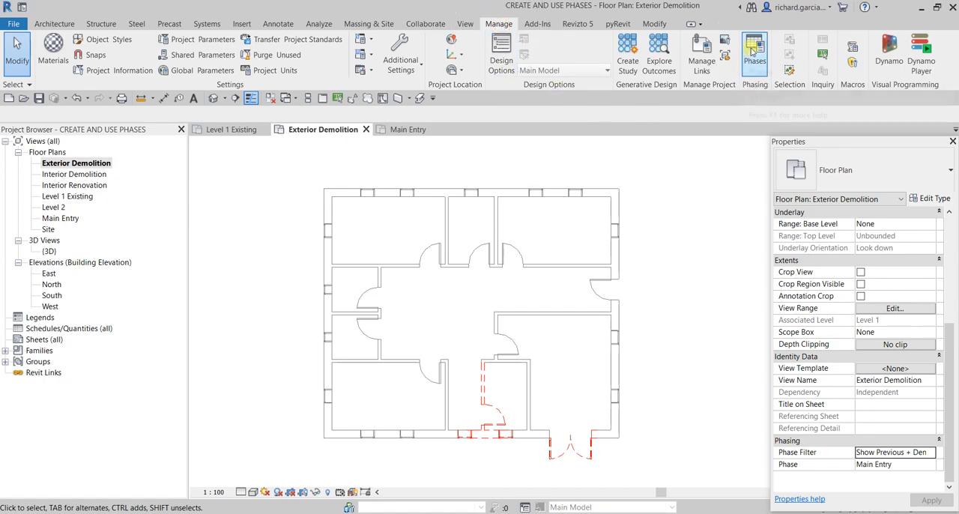
pyautogui.click(353, 141)
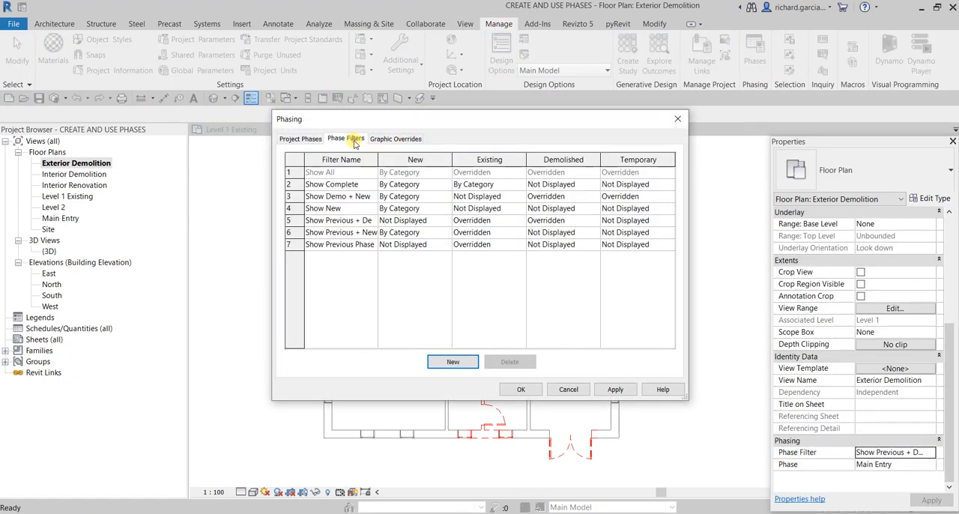
pyautogui.moveTo(378, 157); pyautogui.dragTo(424, 159)
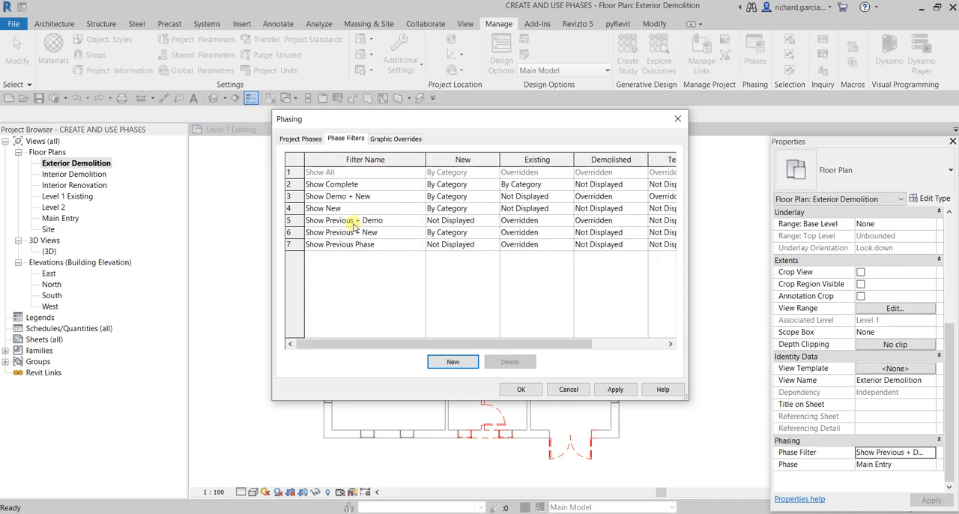
pyautogui.moveTo(421, 344); pyautogui.dragTo(498, 344)
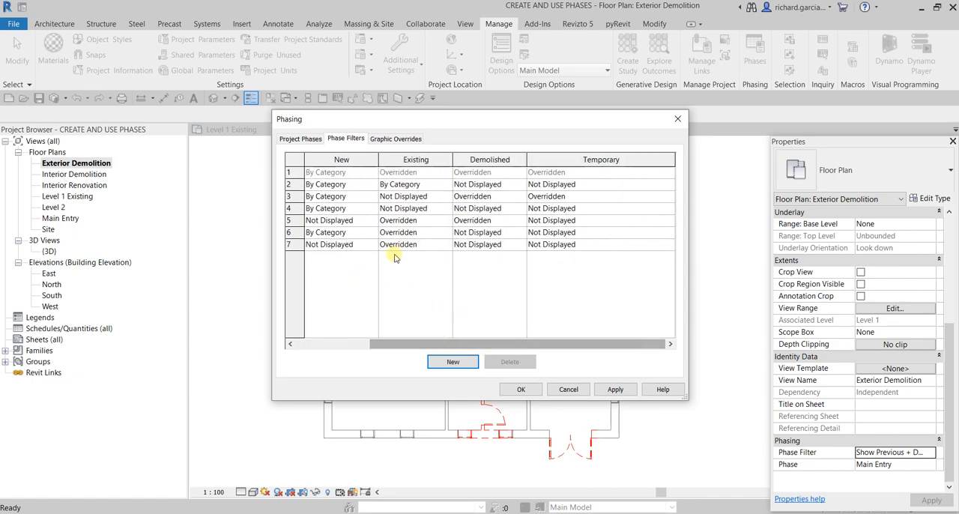
pyautogui.press('ctrl')
pyautogui.press('ctrl')
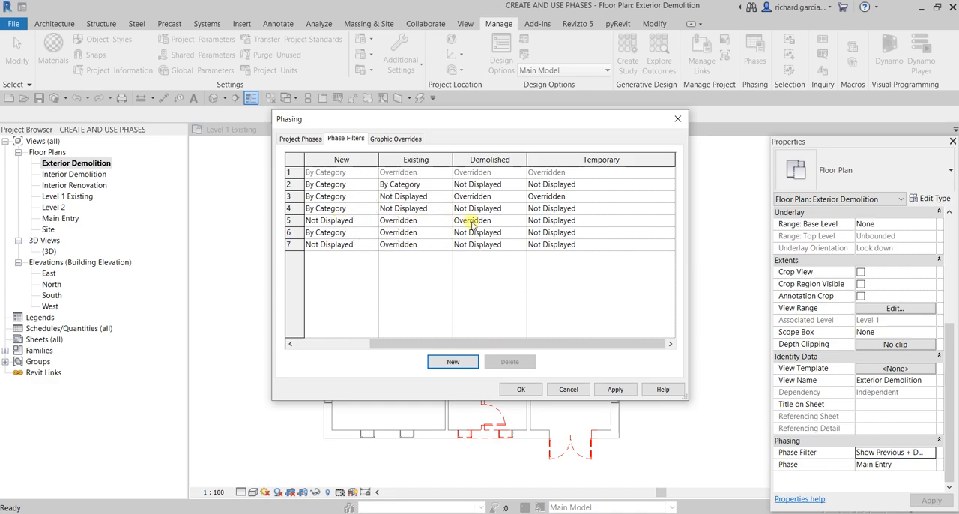
pyautogui.press('ctrl')
pyautogui.click(549, 223)
pyautogui.click(519, 389)
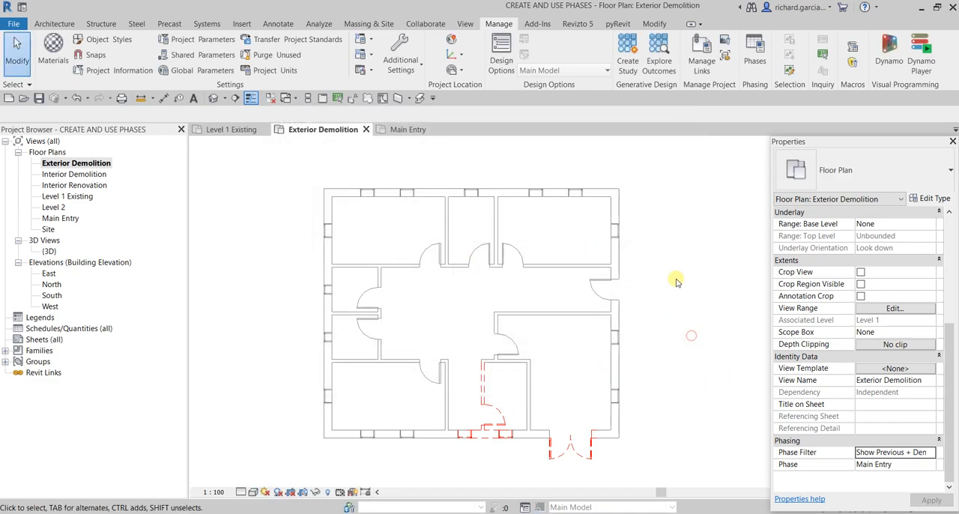
pyautogui.moveTo(456, 267); pyautogui.dragTo(496, 270, button='middle')
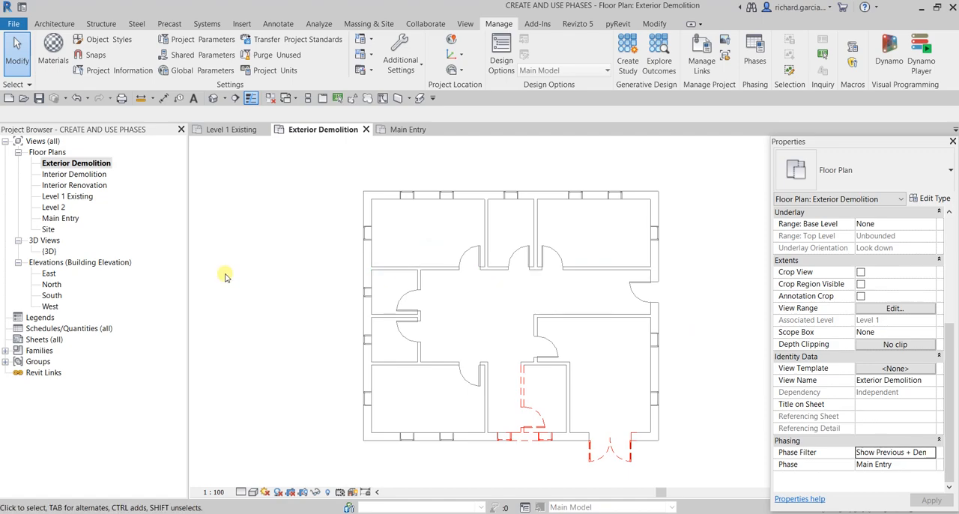
# - Review the Main Entry floor plan and the order of the project phases, leaving the phasing settings without changes
pyautogui.doubleClick(63, 219)
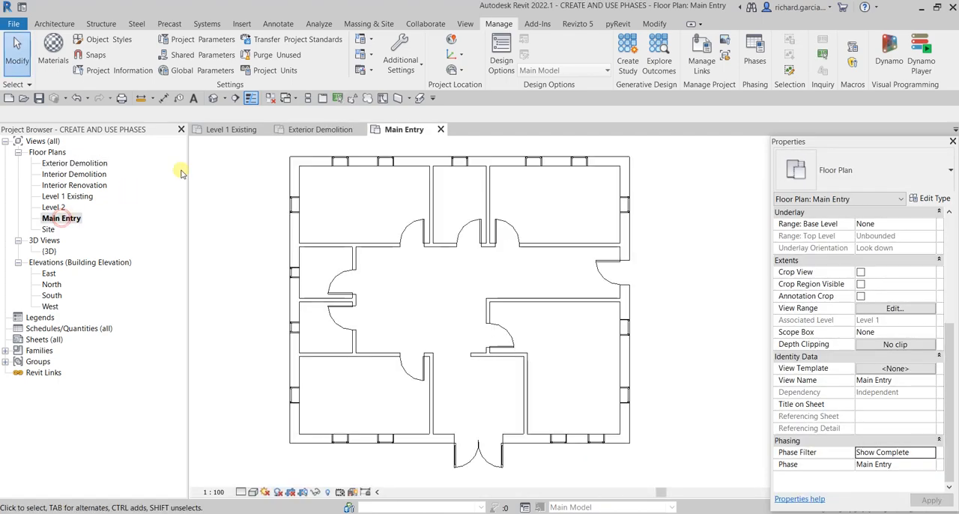
pyautogui.scroll(-1, 653, 337)
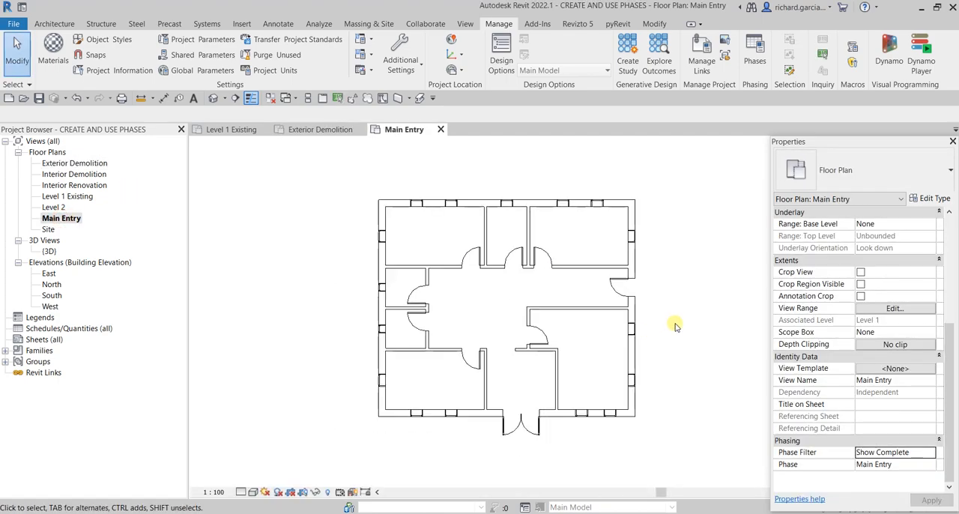
pyautogui.scroll(1, 674, 325)
pyautogui.moveTo(680, 322); pyautogui.dragTo(548, 332, button='middle')
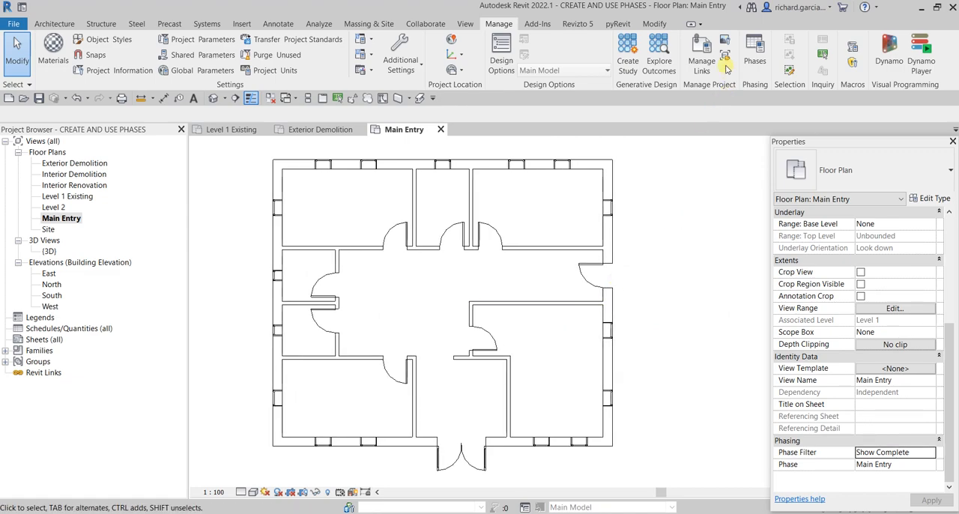
pyautogui.click(754, 51)
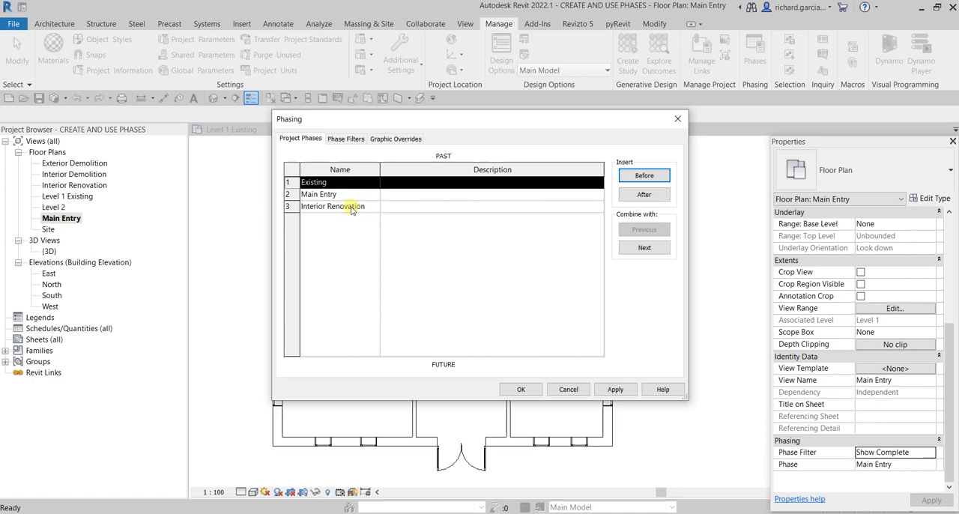
pyautogui.click(568, 389)
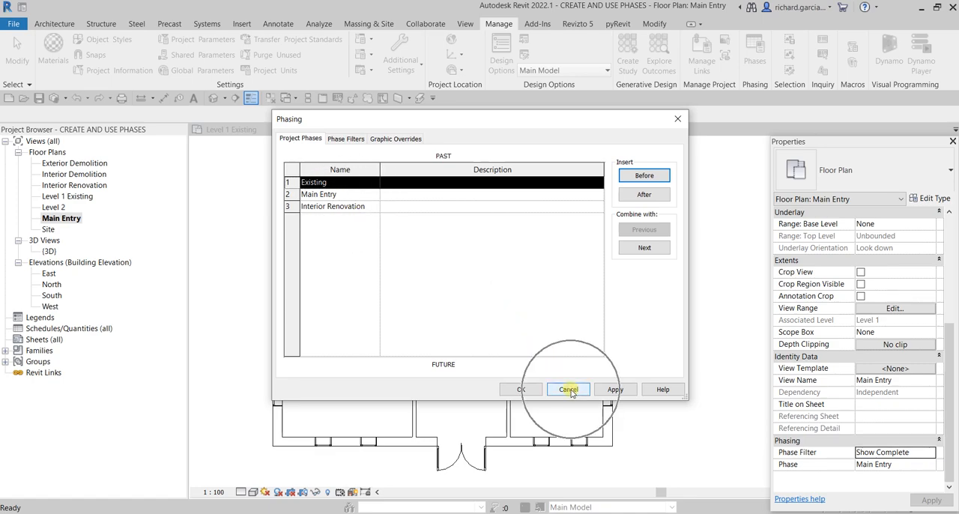
# - Open the Interior Demolition floor plan and apply the Show Previous + Demo phase filter to it
pyautogui.click(77, 174)
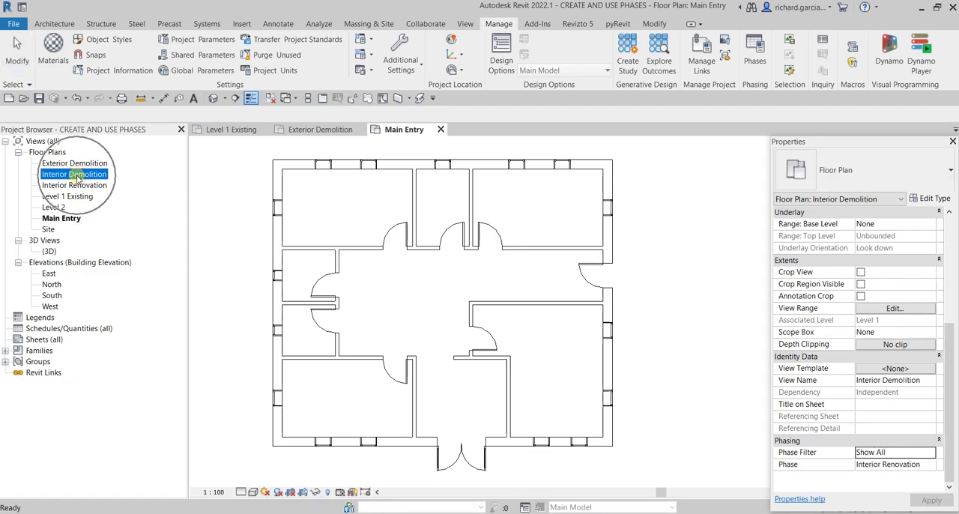
pyautogui.click(77, 174)
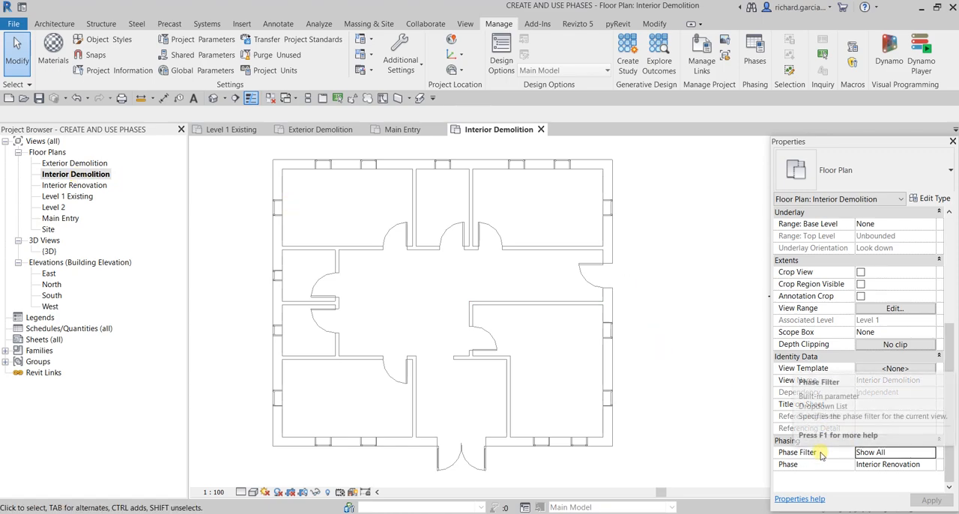
pyautogui.click(84, 174)
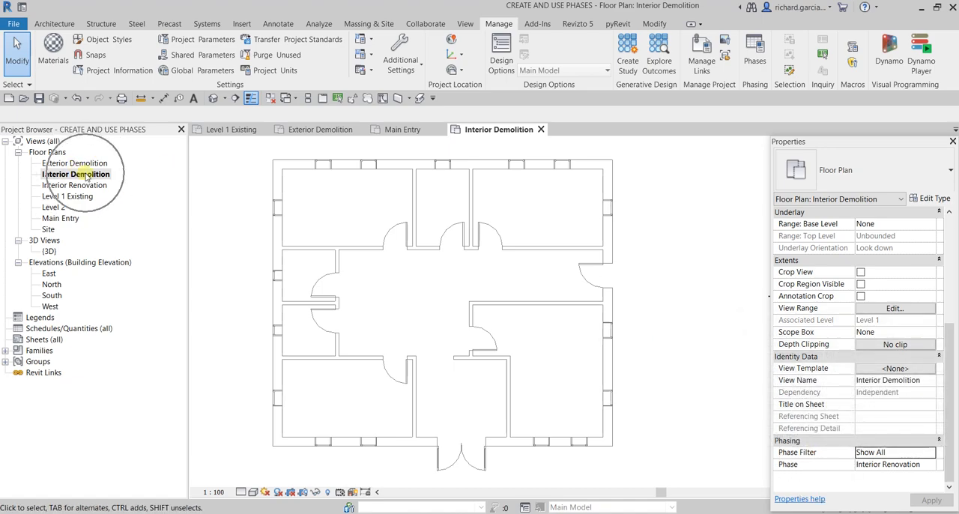
pyautogui.click(928, 453)
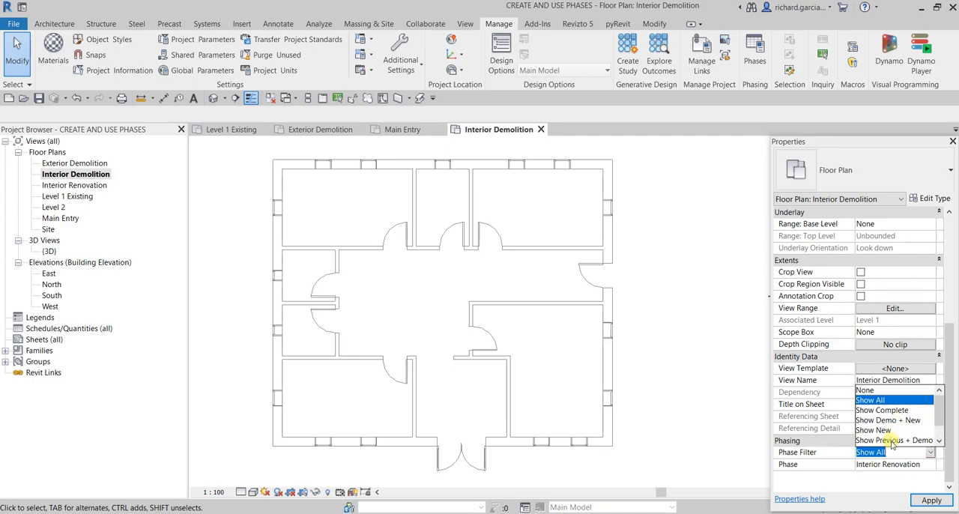
pyautogui.click(892, 441)
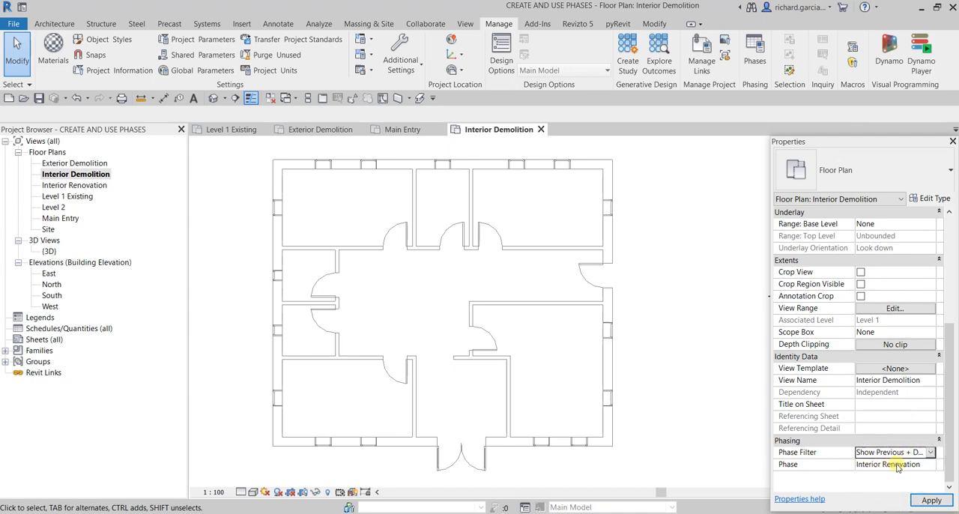
pyautogui.click(923, 496)
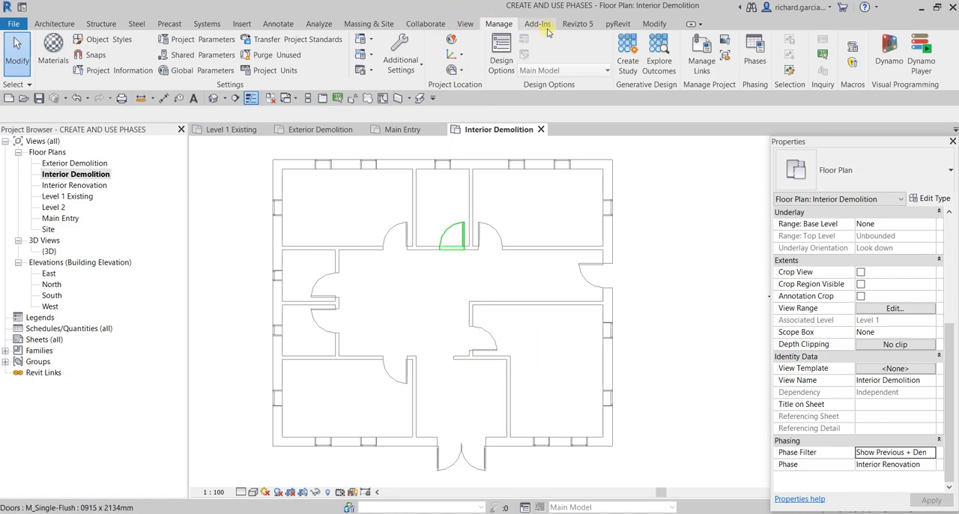
# - Demolish the interior walls enclosing the lower-right room, including the wall that hosts its door, in the Interior Demolition plan
pyautogui.click(655, 24)
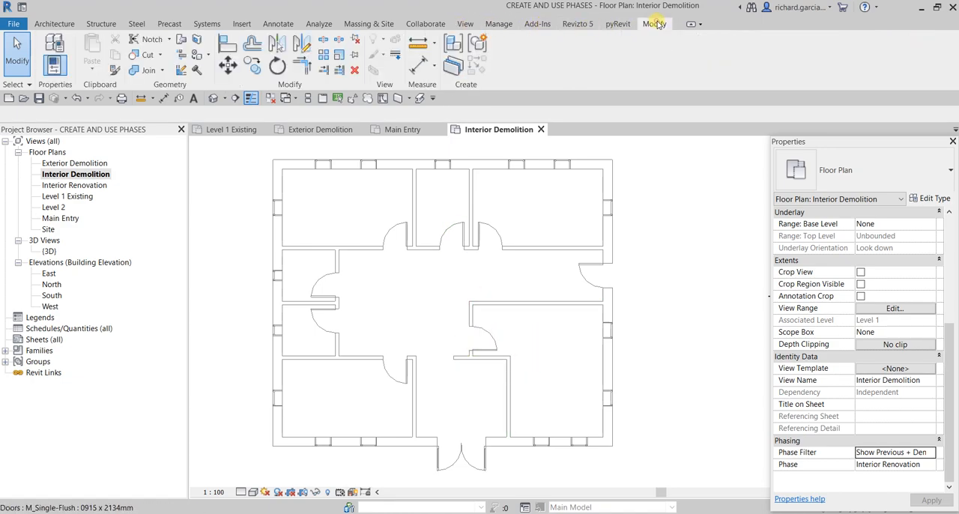
pyautogui.click(198, 70)
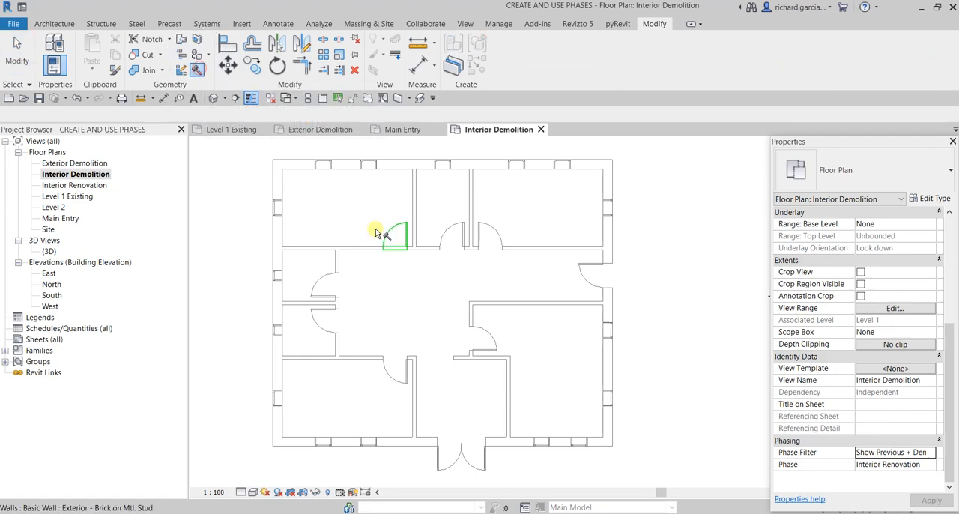
pyautogui.click(514, 401)
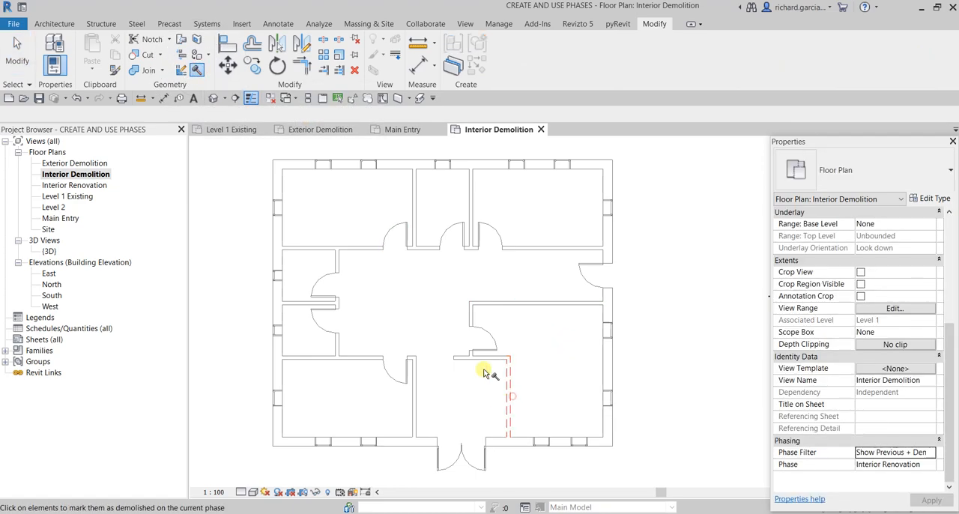
pyautogui.click(489, 359)
pyautogui.click(489, 363)
pyautogui.click(518, 304)
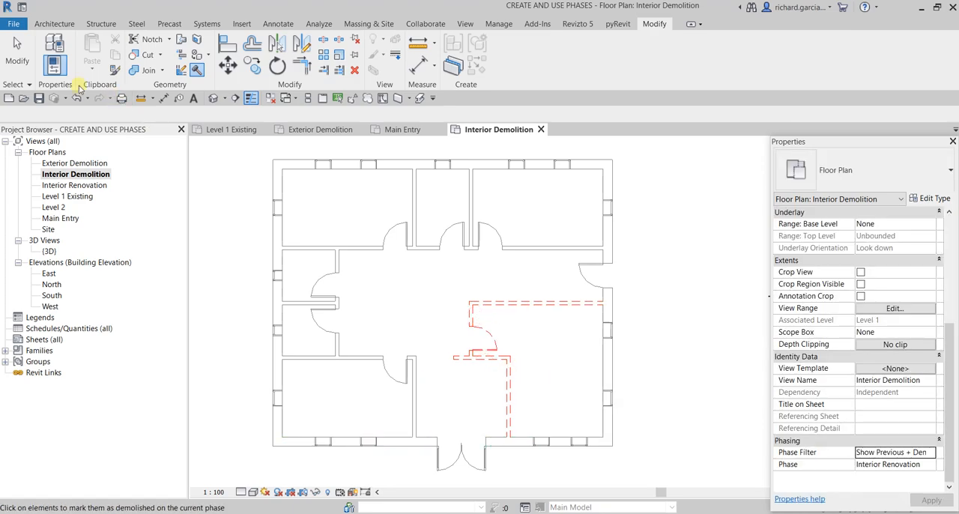
pyautogui.click(17, 52)
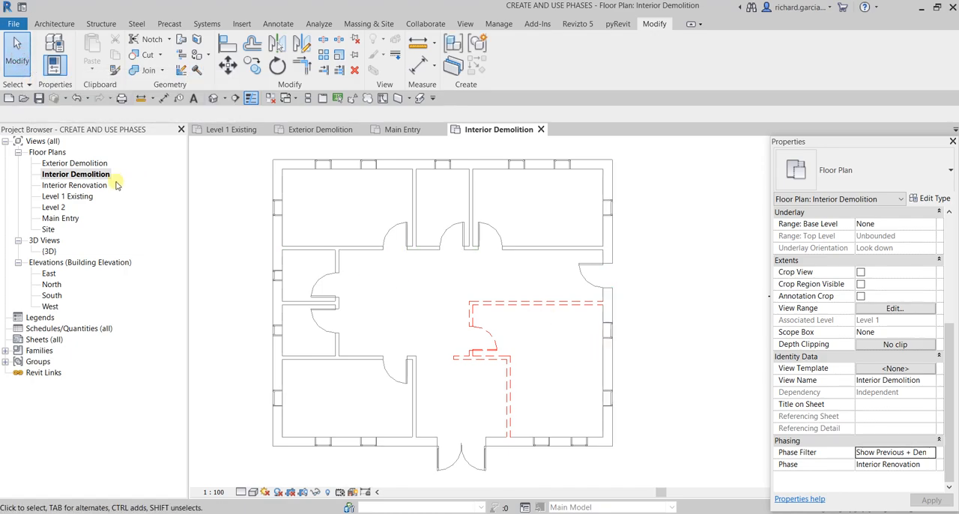
# - Open the Interior Renovation floor plan and apply the Show Complete phase filter to it
pyautogui.click(92, 176)
pyautogui.doubleClick(82, 187)
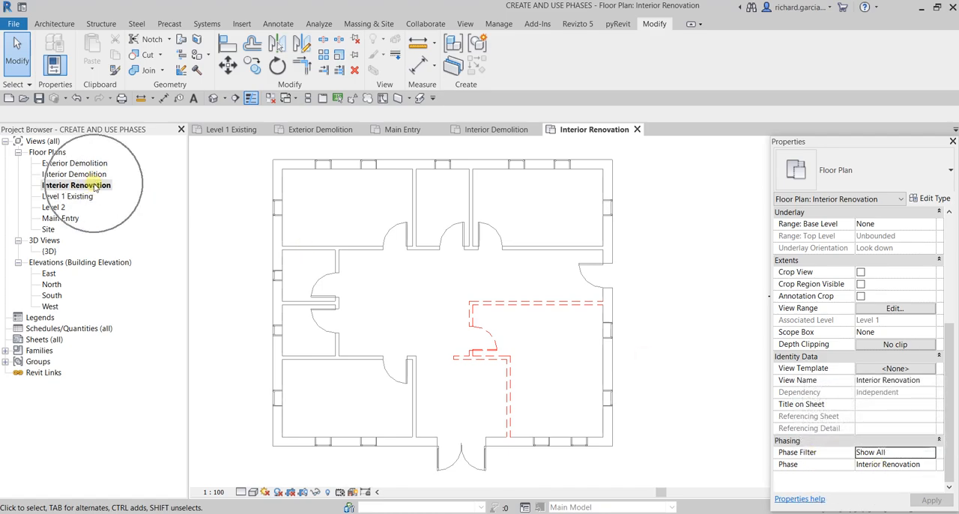
pyautogui.click(930, 457)
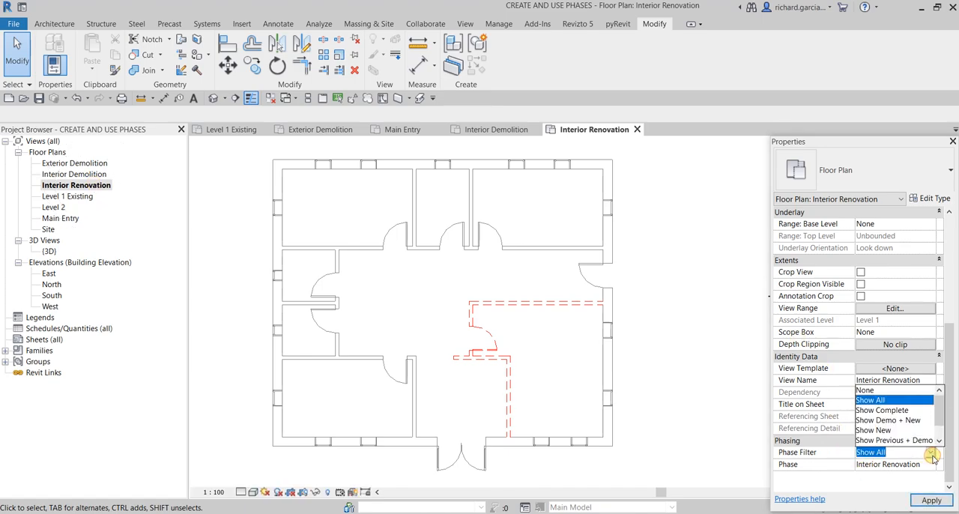
pyautogui.click(889, 411)
pyautogui.click(930, 500)
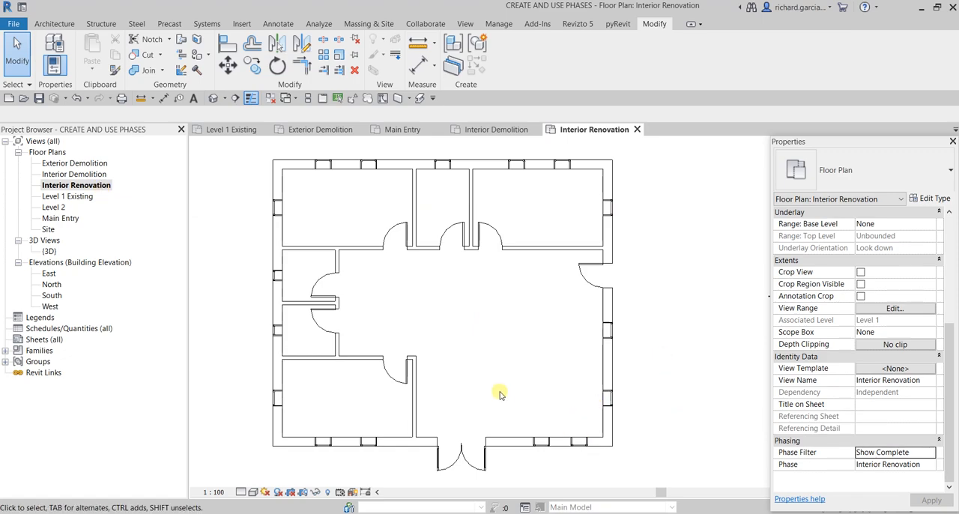
# - Draw a vertical partition about 3000 mm long, matching the existing 135mm Partition (2-hr), from the exterior wall east of the double door
pyautogui.scroll(2, 501, 394)
pyautogui.scroll(2, 443, 370)
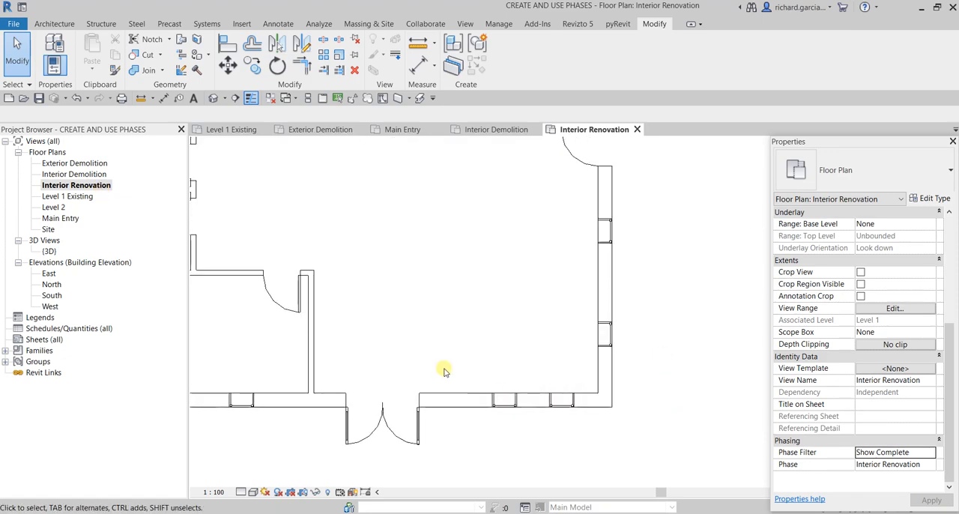
pyautogui.click(315, 330)
pyautogui.rightClick(315, 330)
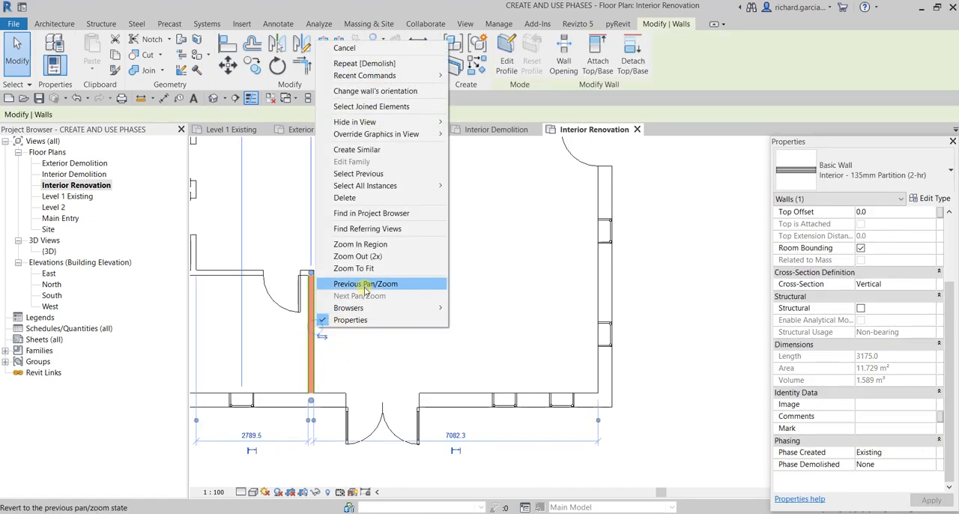
pyautogui.click(384, 151)
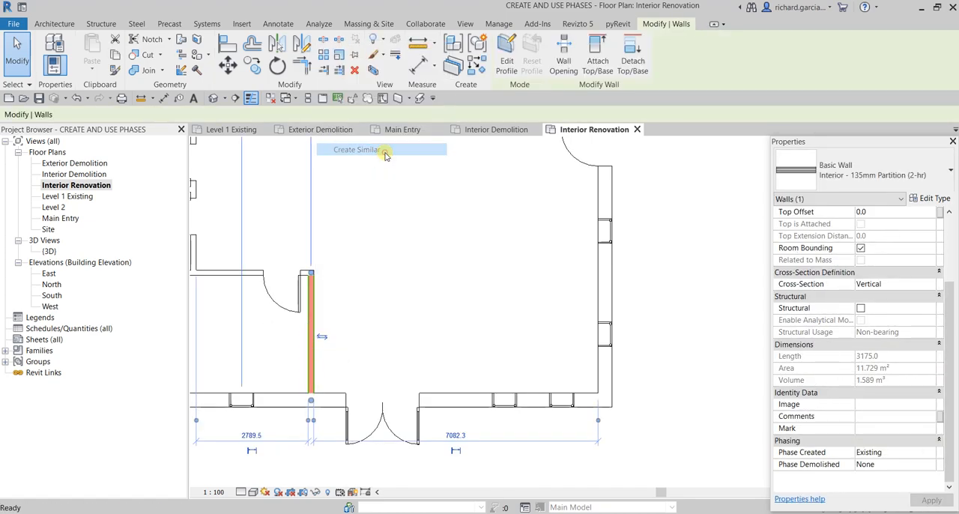
pyautogui.click(457, 391)
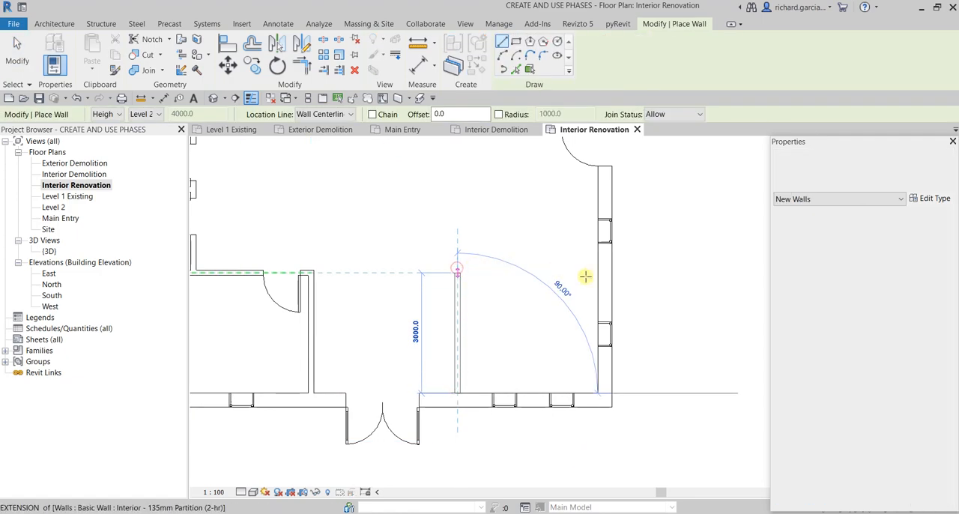
pyautogui.click(596, 273)
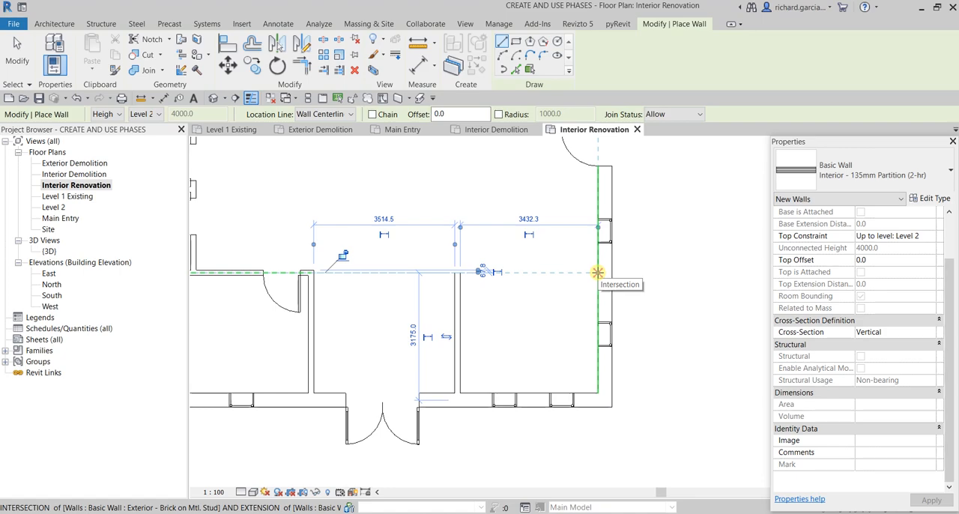
pyautogui.click(598, 272)
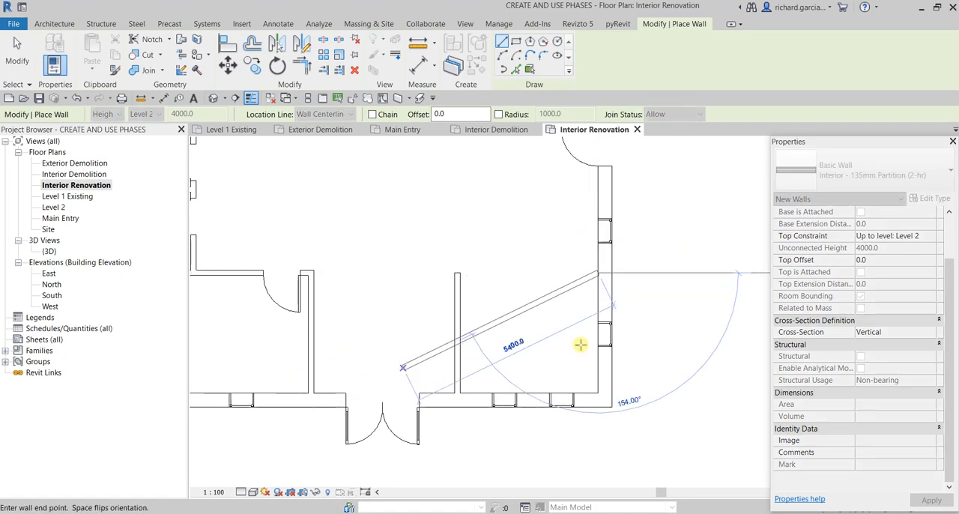
pyautogui.click(22, 56)
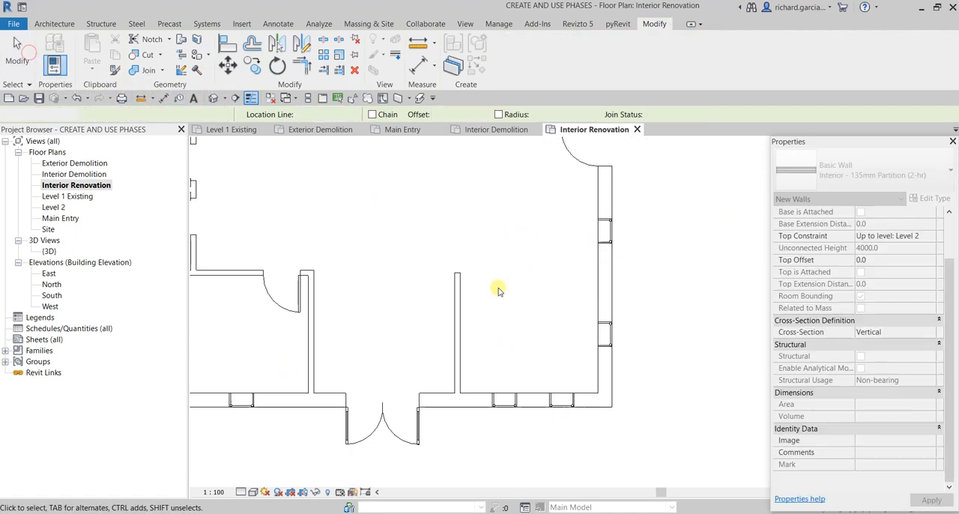
# - Draw a matching horizontal partition from the upper end of the new vertical wall to the east exterior wall, closing the room
pyautogui.click(457, 314)
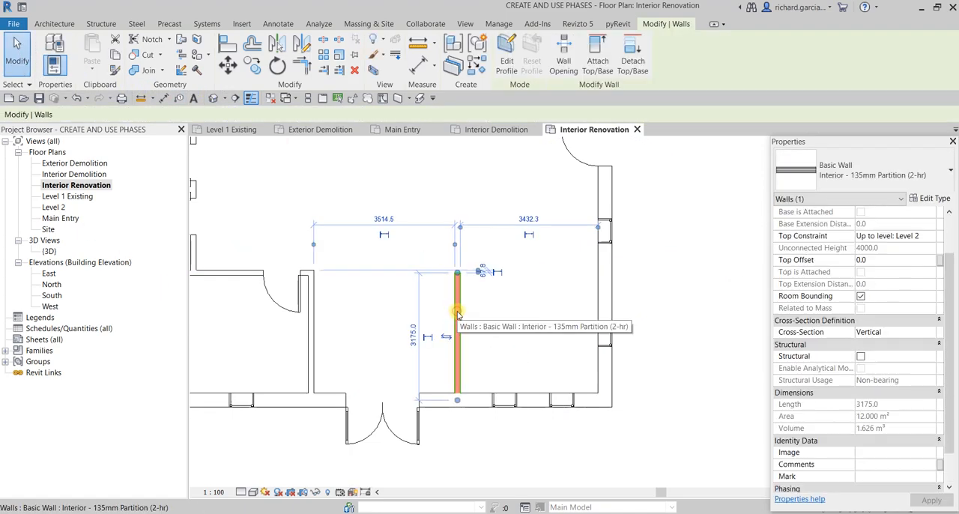
pyautogui.rightClick(458, 311)
pyautogui.click(499, 133)
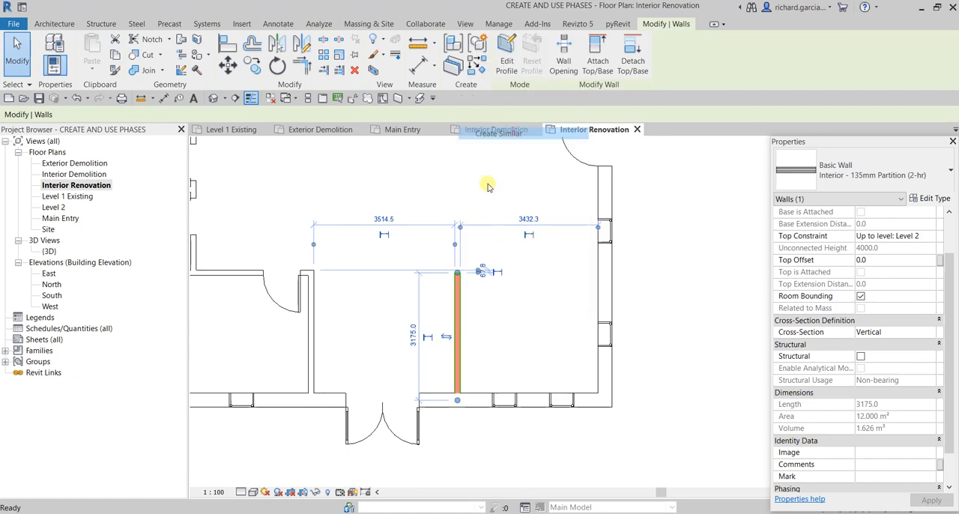
pyautogui.click(457, 273)
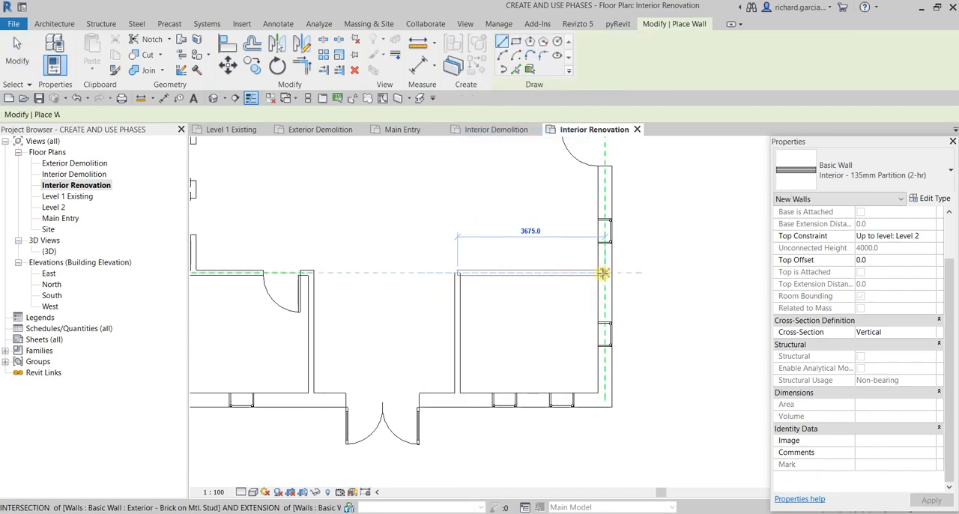
pyautogui.click(598, 273)
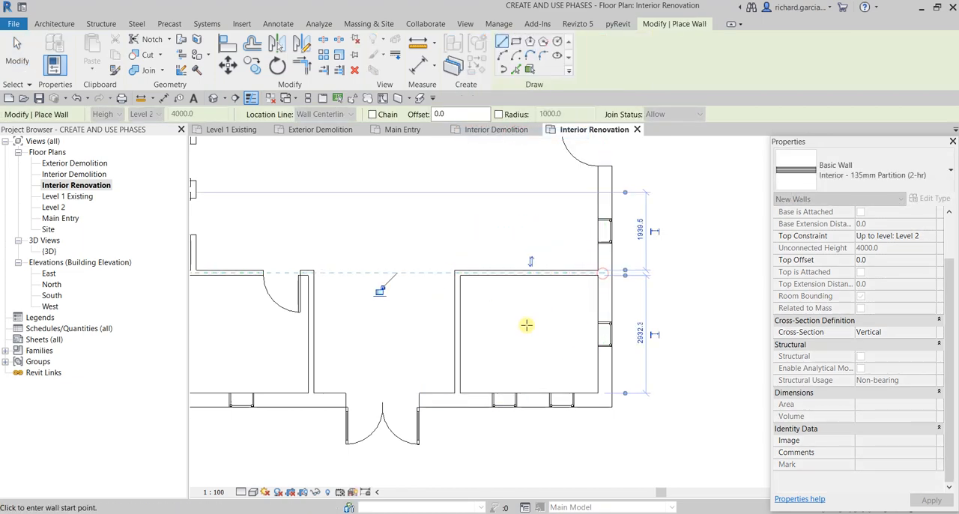
pyautogui.click(16, 52)
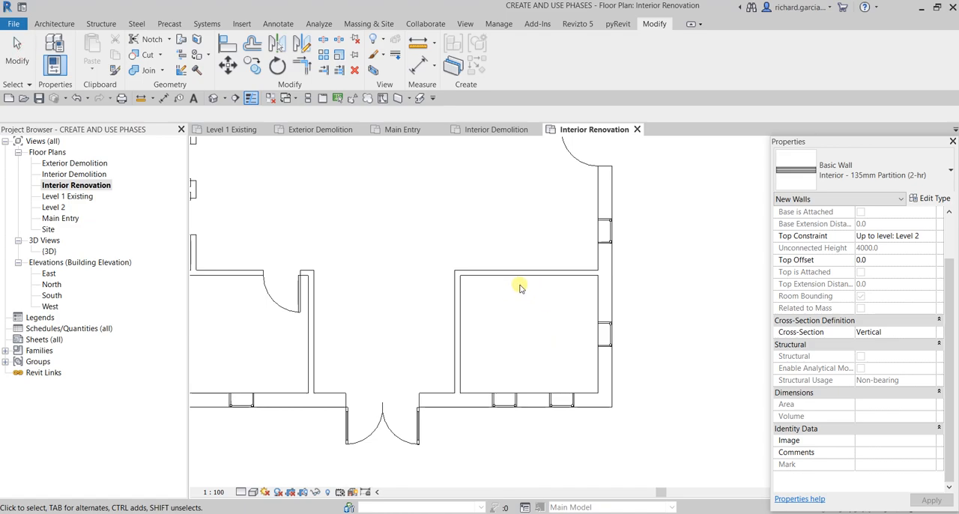
# - Place an M_Single-Flush 0915 x 2134mm door in the new horizontal partition, about 200 mm from the vertical partition and swinging into the room
pyautogui.click(302, 306)
pyautogui.rightClick(302, 306)
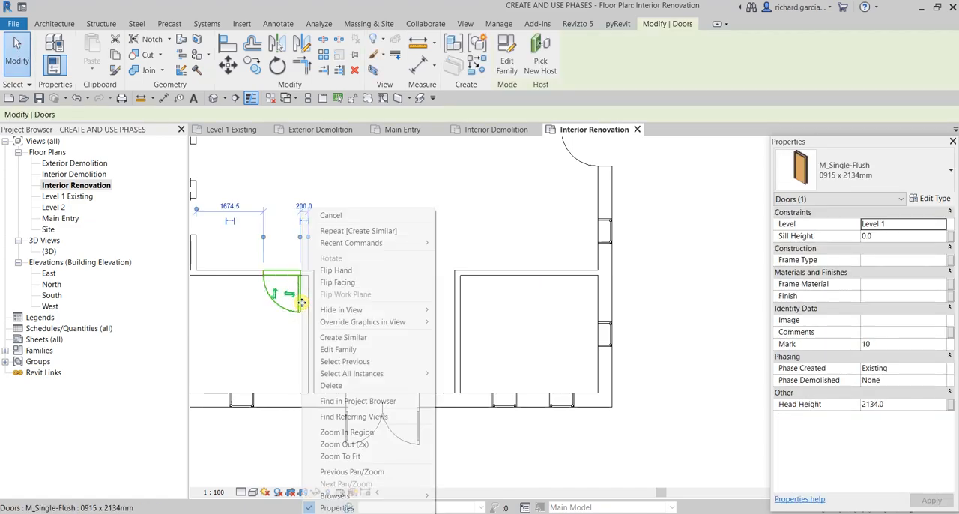
pyautogui.click(364, 338)
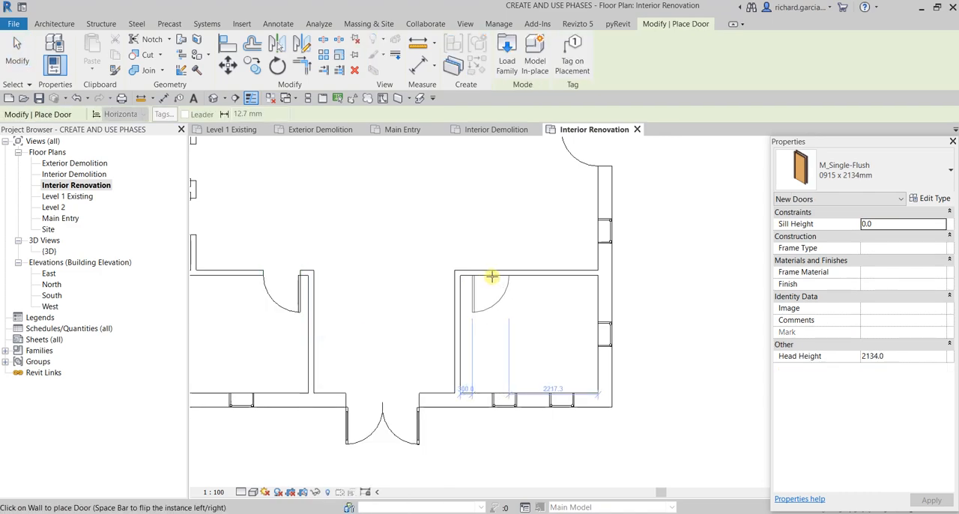
pyautogui.click(485, 276)
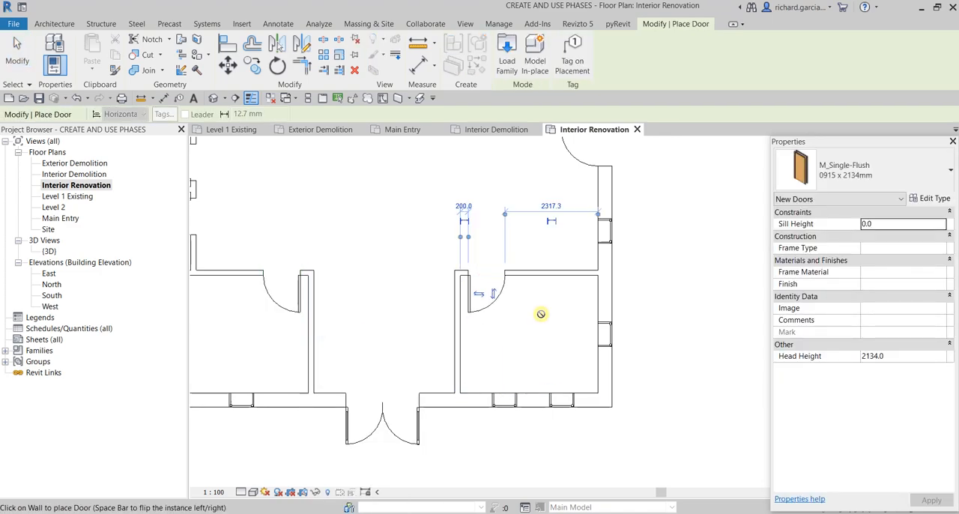
pyautogui.click(30, 64)
# - Draw a freestanding horizontal 135mm Partition (2-hr) wall 18' long across the central hall
pyautogui.scroll(-4, 552, 304)
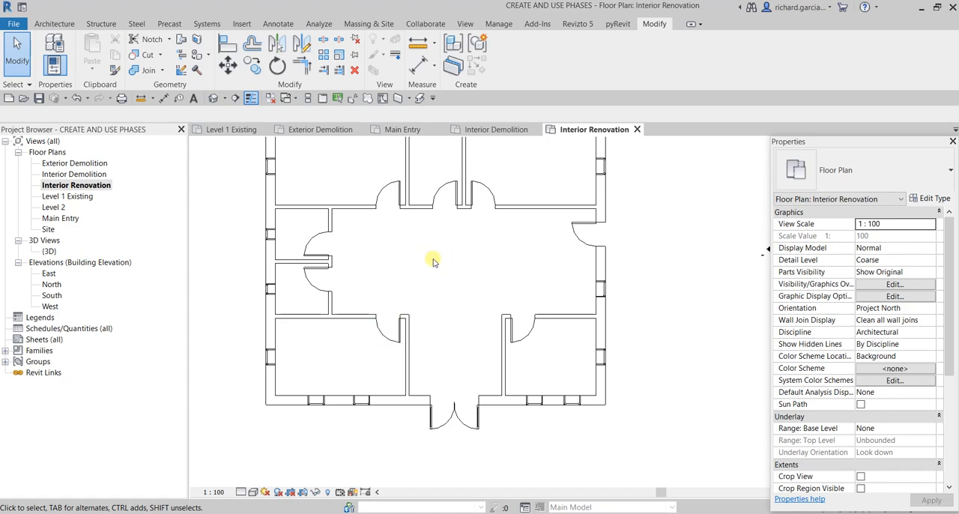
pyautogui.click(334, 221)
pyautogui.rightClick(333, 221)
pyautogui.click(358, 325)
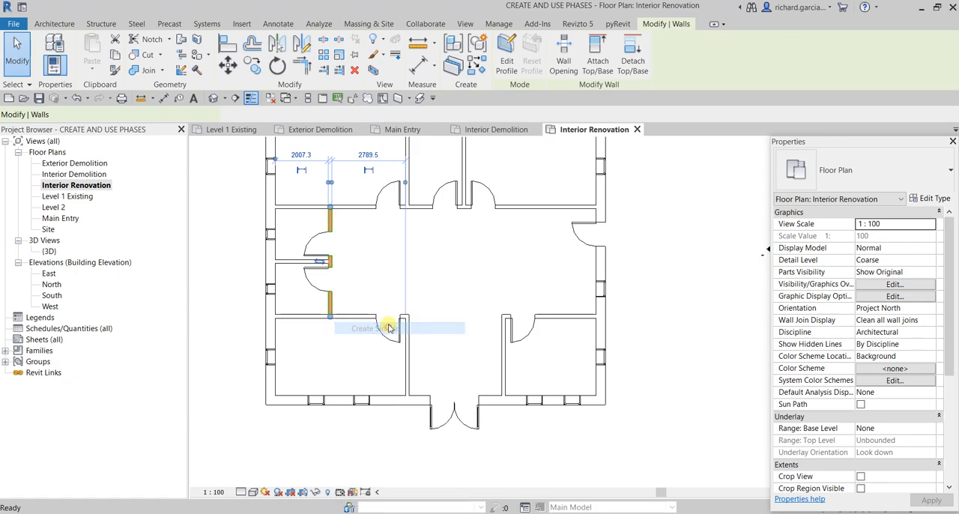
pyautogui.click(377, 247)
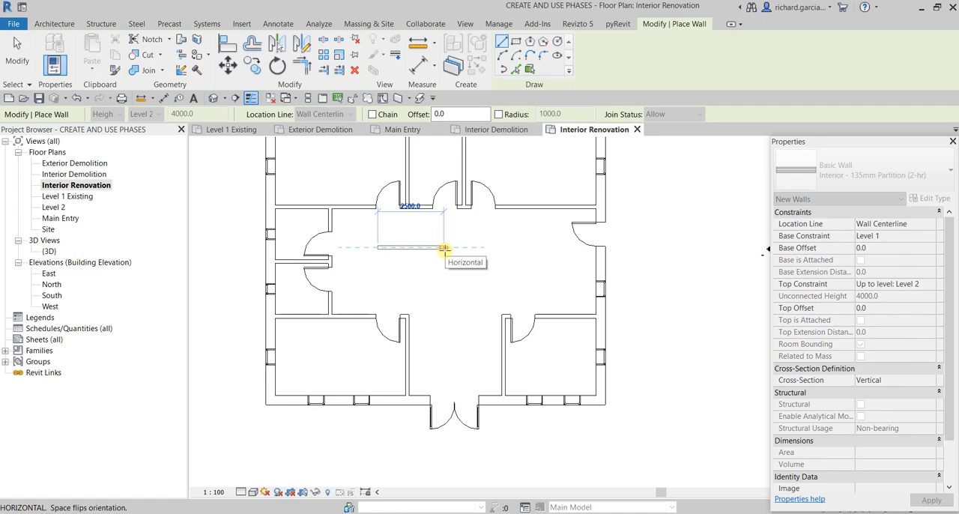
pyautogui.write('18')
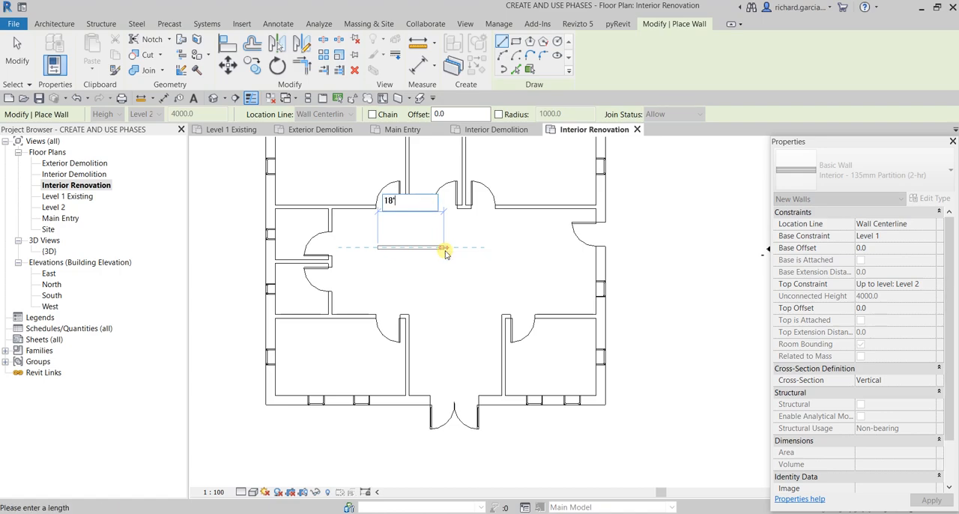
pyautogui.press('Return')
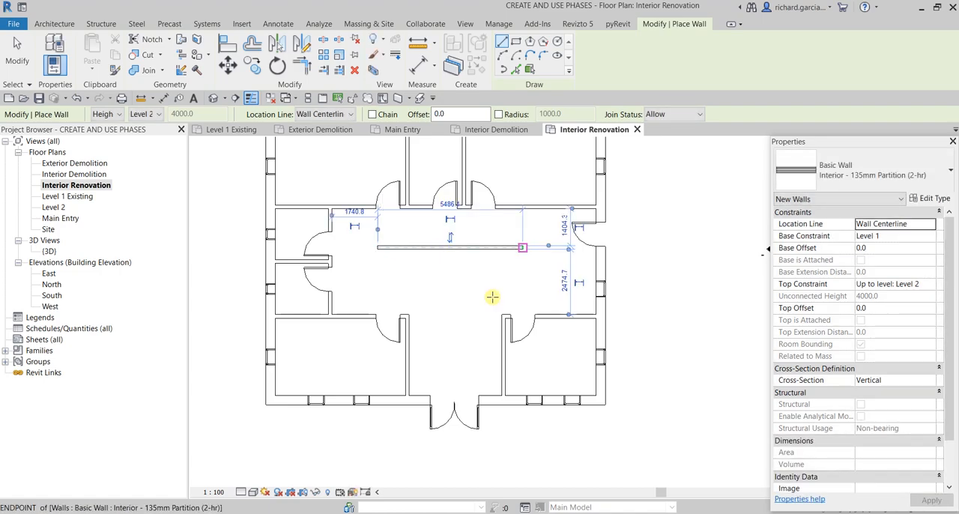
# - Draw a 4' long 135mm Partition (2-hr) wall running south from the east end of the freestanding hall wall
pyautogui.scroll(5, 534, 225)
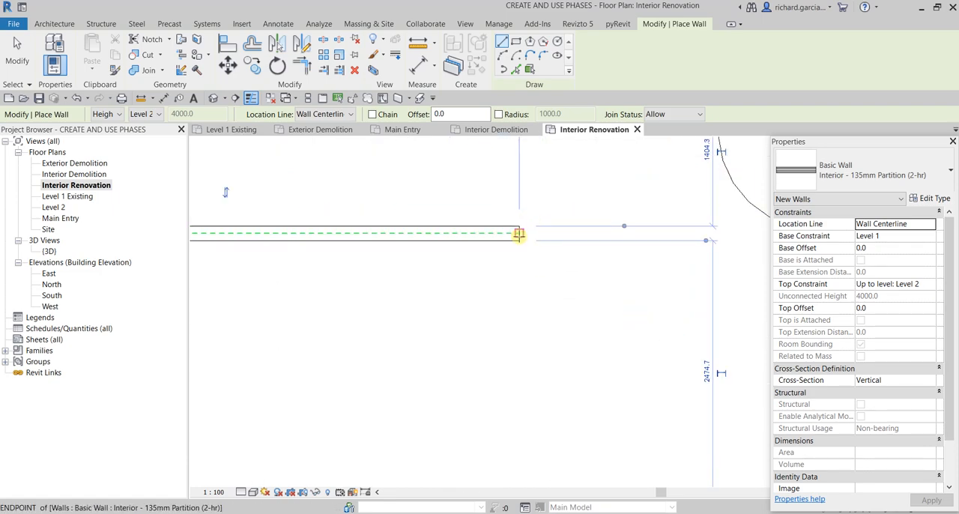
pyautogui.click(519, 234)
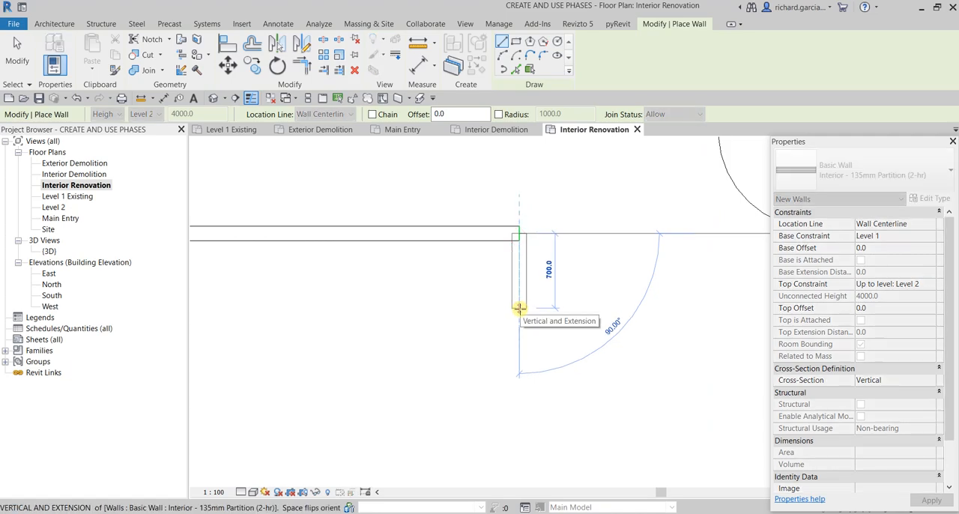
pyautogui.write('4')
pyautogui.press('Return')
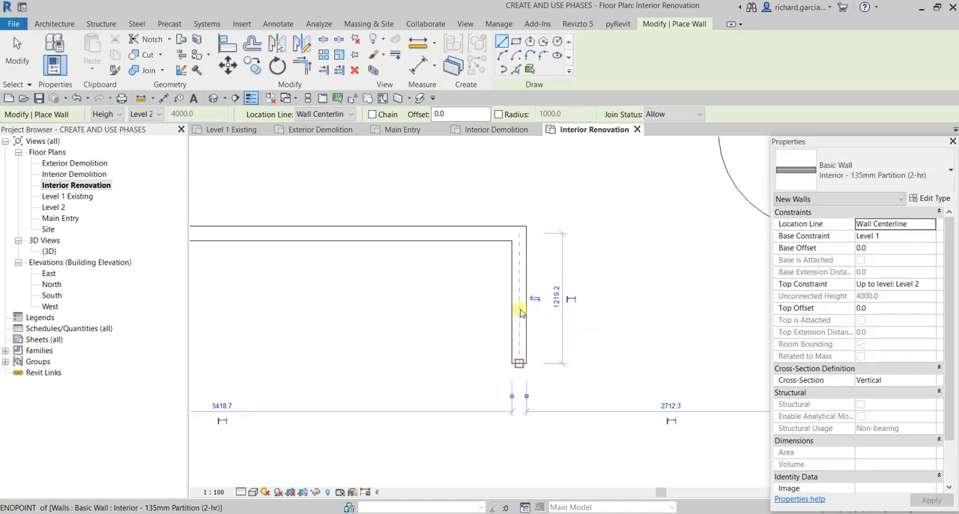
pyautogui.click(16, 52)
# - Set the length of the short vertical wall at the hall wall's east end to 2'
pyautogui.scroll(-3, 549, 330)
pyautogui.scroll(3, 539, 315)
pyautogui.click(530, 338)
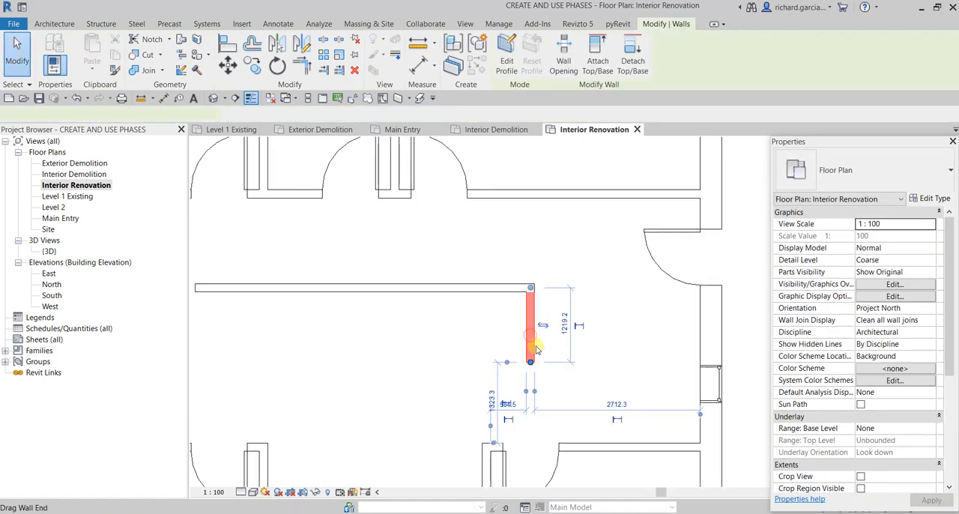
pyautogui.scroll(2, 530, 330)
pyautogui.click(583, 318)
pyautogui.write('2')
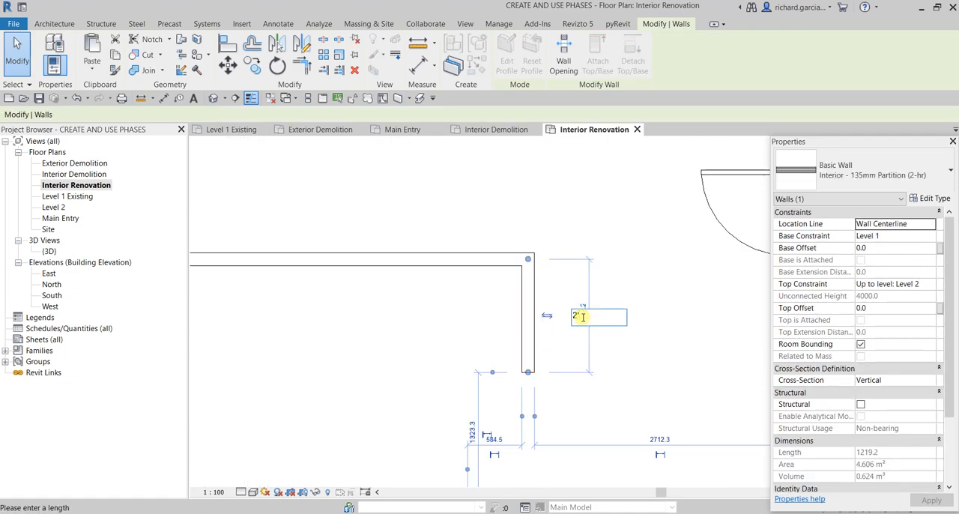
pyautogui.press('Return')
pyautogui.click(652, 310)
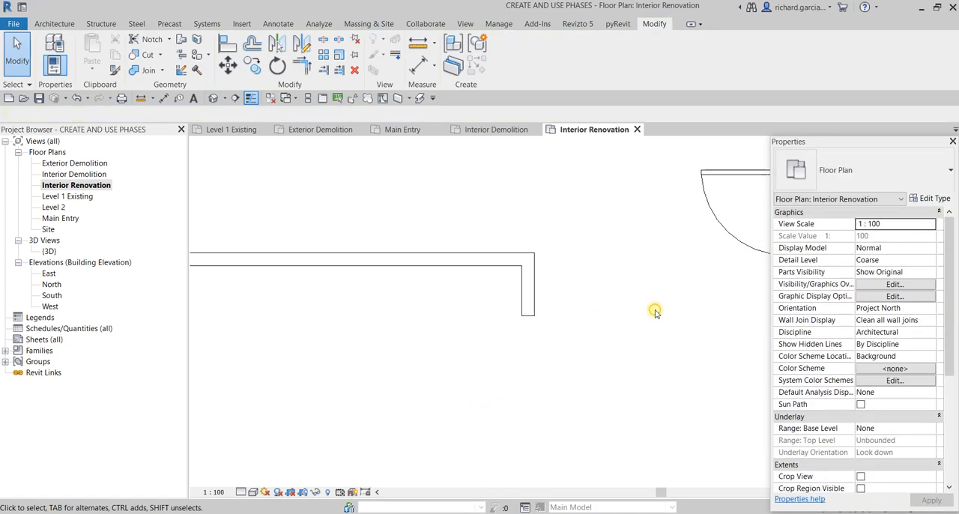
# - Mirror the short vertical wall about the freestanding horizontal wall to form a T-shaped east end
pyautogui.click(526, 299)
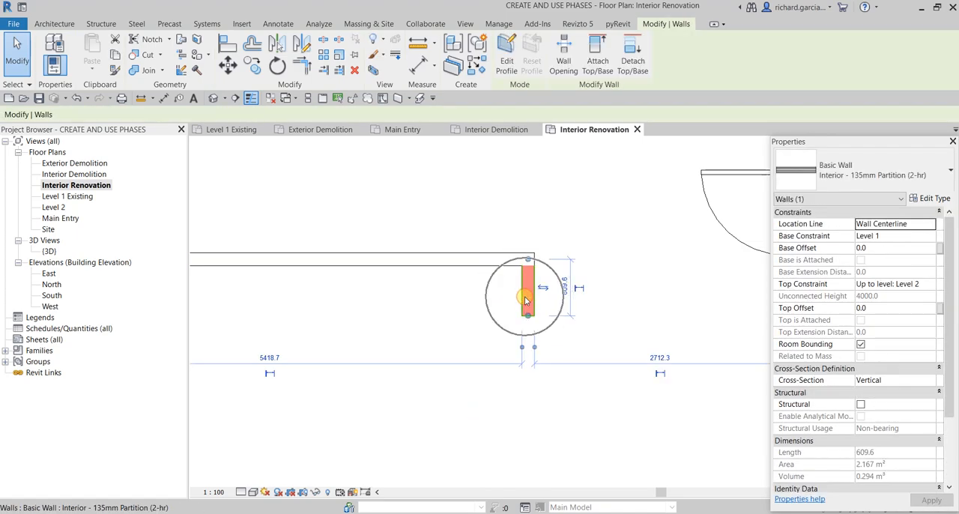
pyautogui.press('m')
pyautogui.press('m')
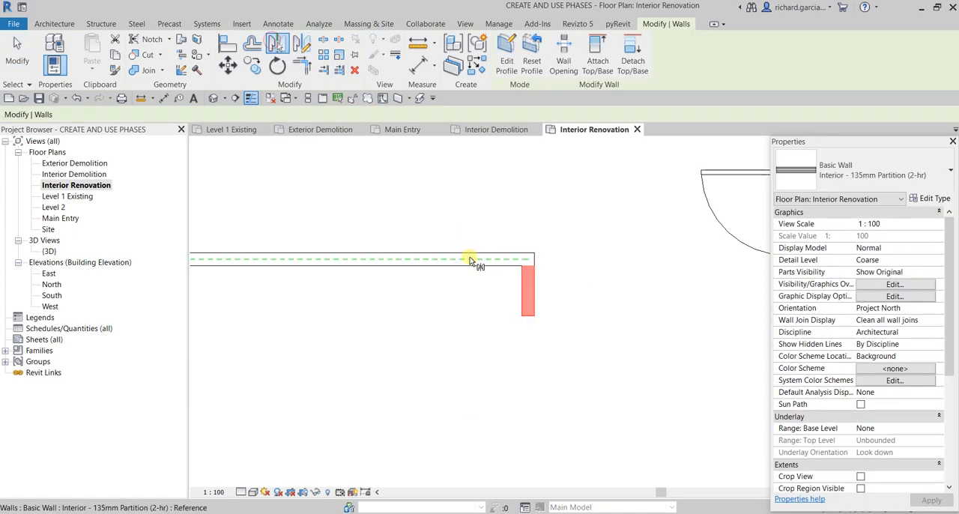
pyautogui.click(472, 260)
pyautogui.click(16, 42)
# - Mirror both short walls to the west end of the hall wall about a vertical axis through its midpoint
pyautogui.scroll(-2, 416, 292)
pyautogui.moveTo(450, 333); pyautogui.dragTo(600, 365, button='middle')
pyautogui.moveTo(591, 240); pyautogui.dragTo(666, 359)
pyautogui.click(302, 43)
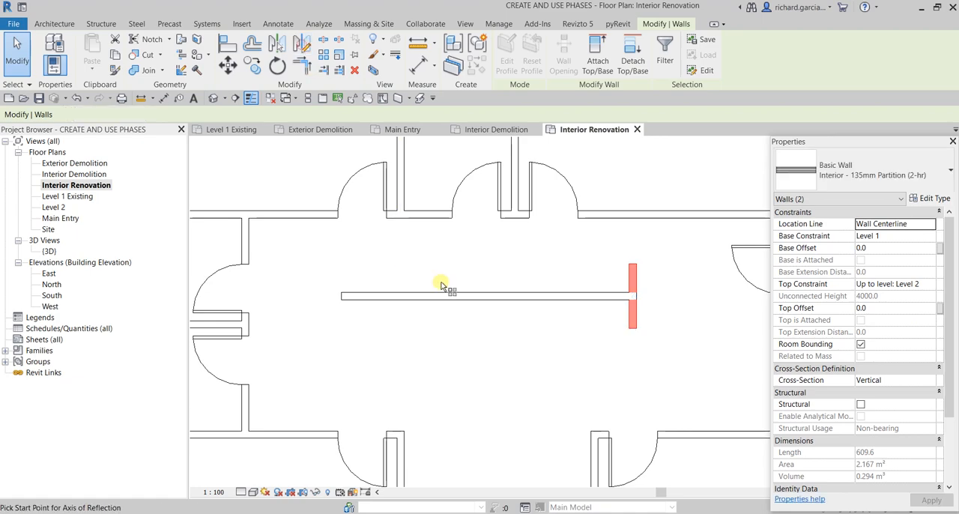
pyautogui.click(485, 295)
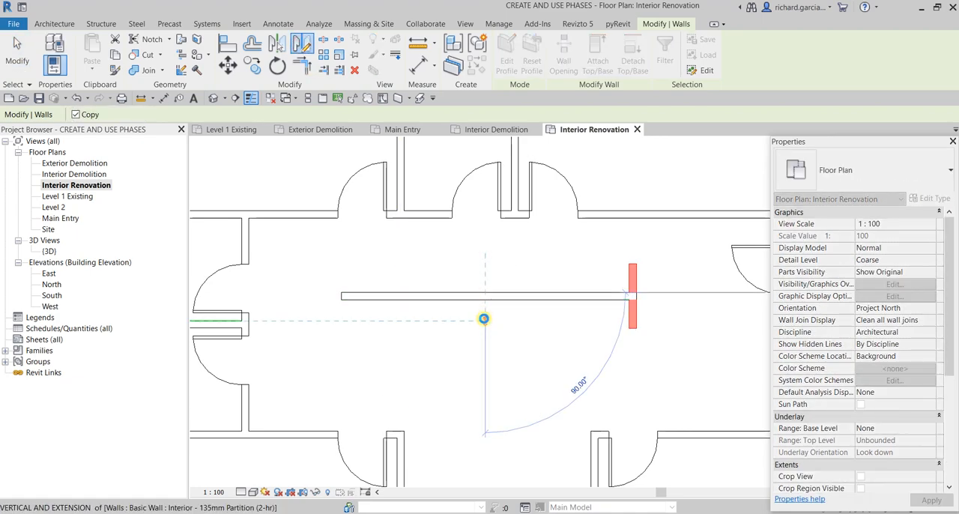
pyautogui.click(484, 381)
pyautogui.click(18, 45)
# - Nudge the five walls of the freestanding hall partition slightly south as one group
pyautogui.scroll(-3, 456, 358)
pyautogui.scroll(4, 434, 357)
pyautogui.moveTo(340, 277); pyautogui.dragTo(651, 383)
pyautogui.press('Down')
pyautogui.press('Down')
pyautogui.press('Down')
pyautogui.press('Down')
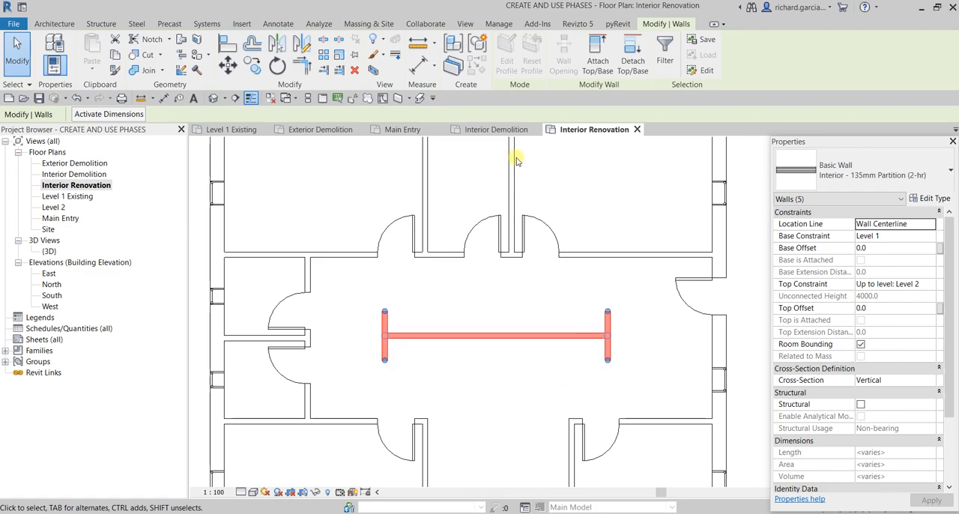
pyautogui.click(18, 53)
# - Review the Level 1 Existing, Exterior Demolition, Main Entry, Interior Demolition and Interior Renovation floor plans in that order
pyautogui.scroll(-3, 517, 261)
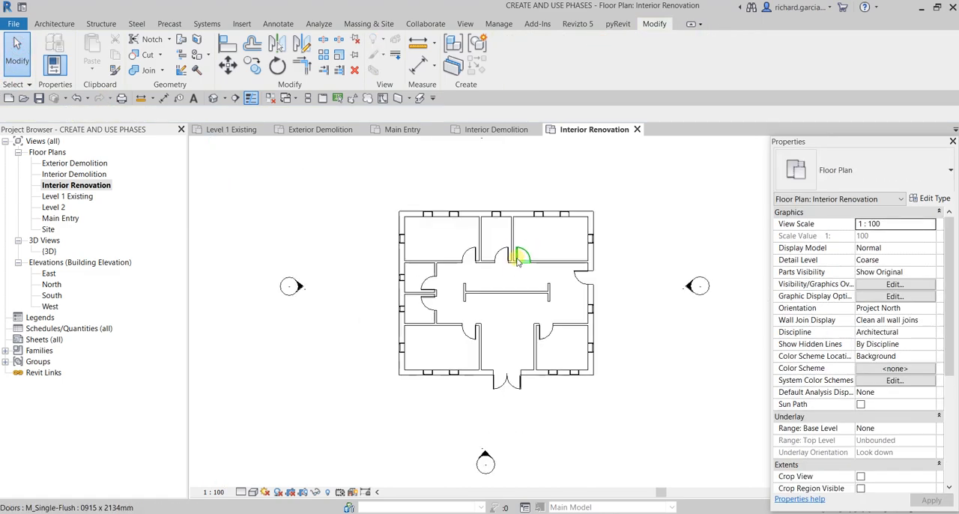
pyautogui.scroll(-1, 671, 408)
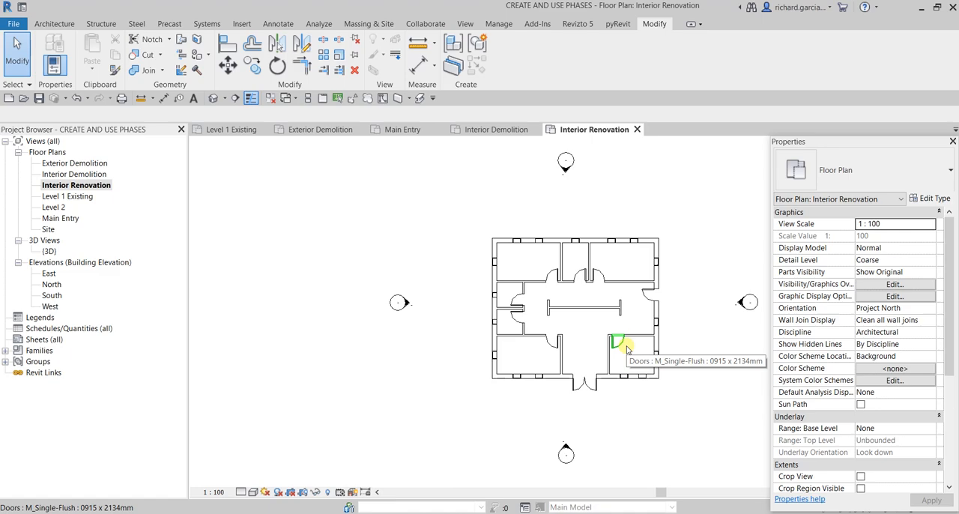
pyautogui.doubleClick(76, 196)
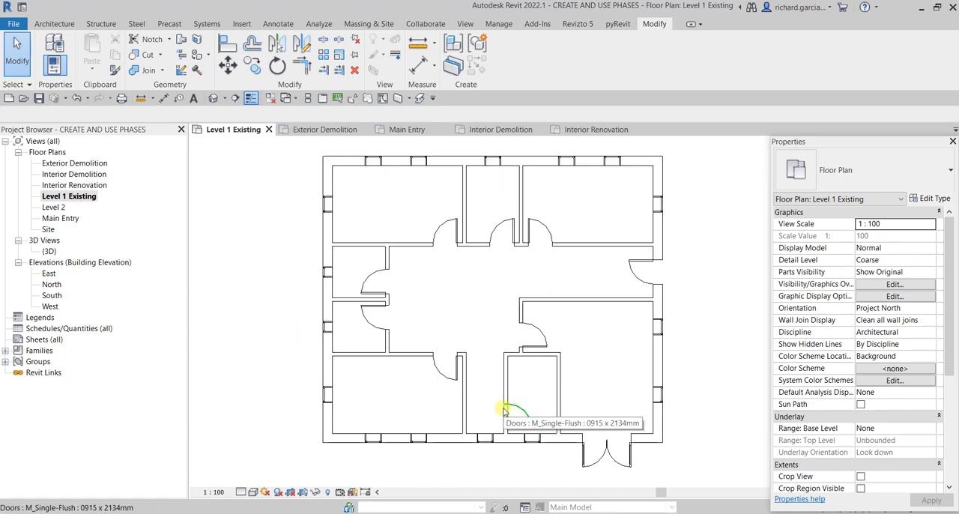
pyautogui.doubleClick(74, 164)
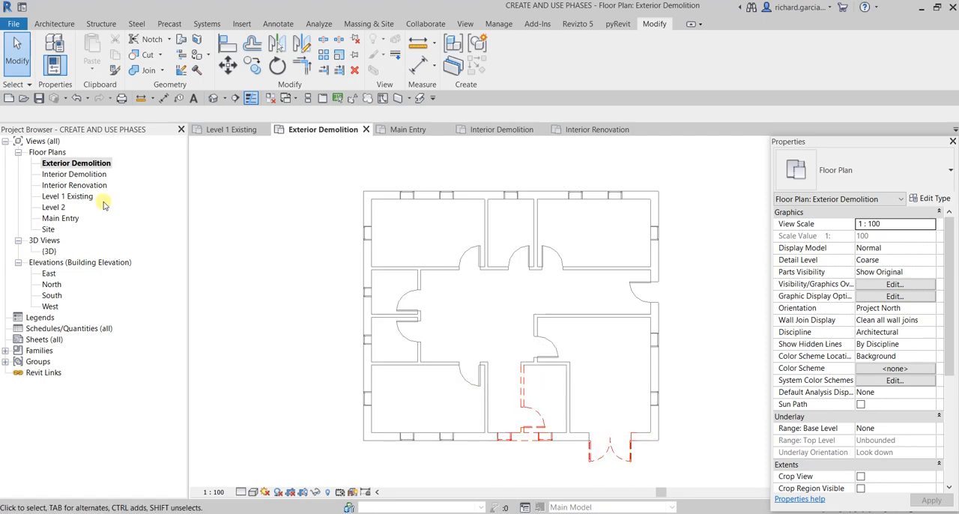
pyautogui.doubleClick(68, 220)
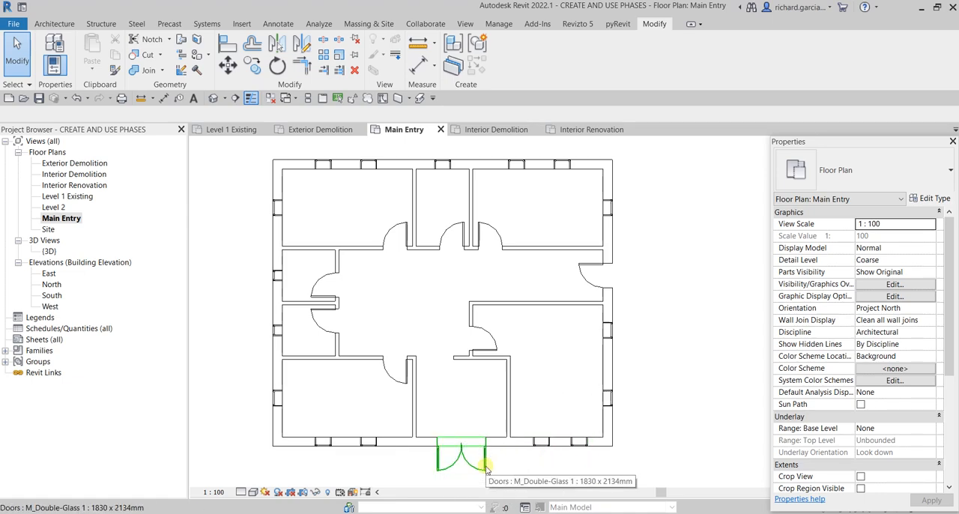
pyautogui.moveTo(493, 451); pyautogui.dragTo(553, 445, button='middle')
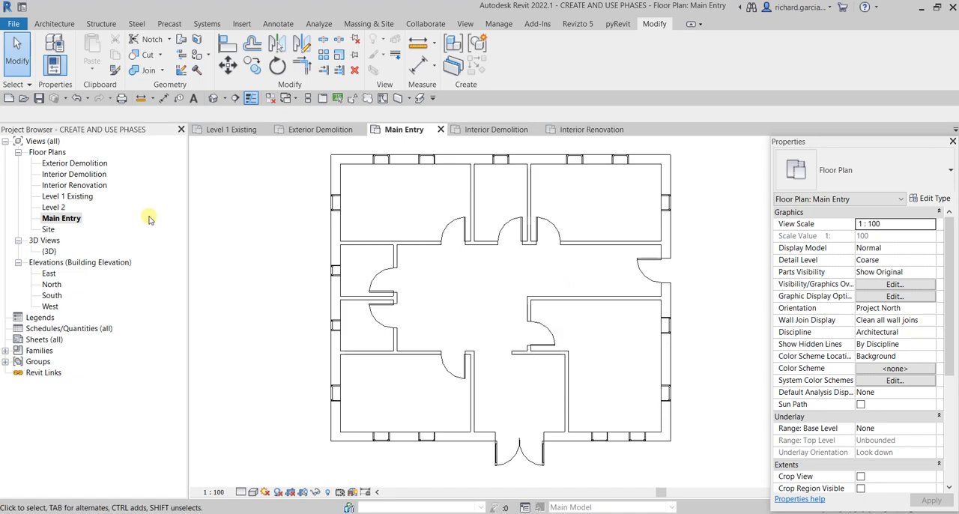
pyautogui.doubleClick(88, 174)
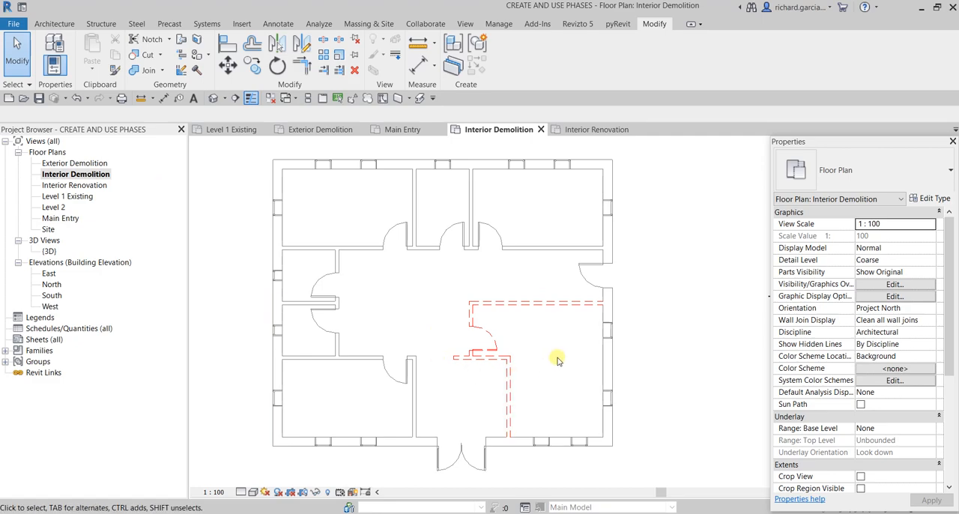
pyautogui.doubleClick(90, 188)
pyautogui.scroll(3, 632, 328)
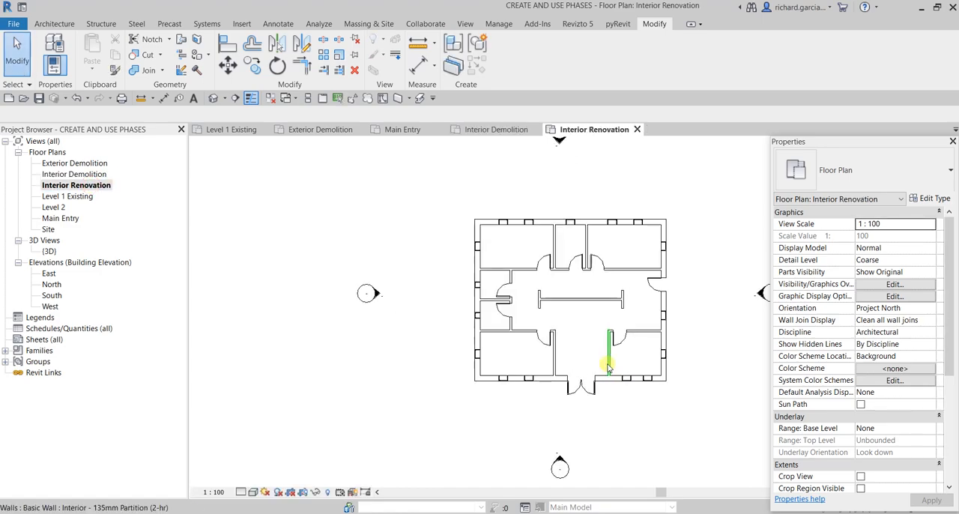
pyautogui.scroll(-1, 555, 286)
pyautogui.moveTo(680, 292); pyautogui.dragTo(612, 306, button='middle')
pyautogui.moveTo(531, 302); pyautogui.dragTo(614, 307, button='middle')
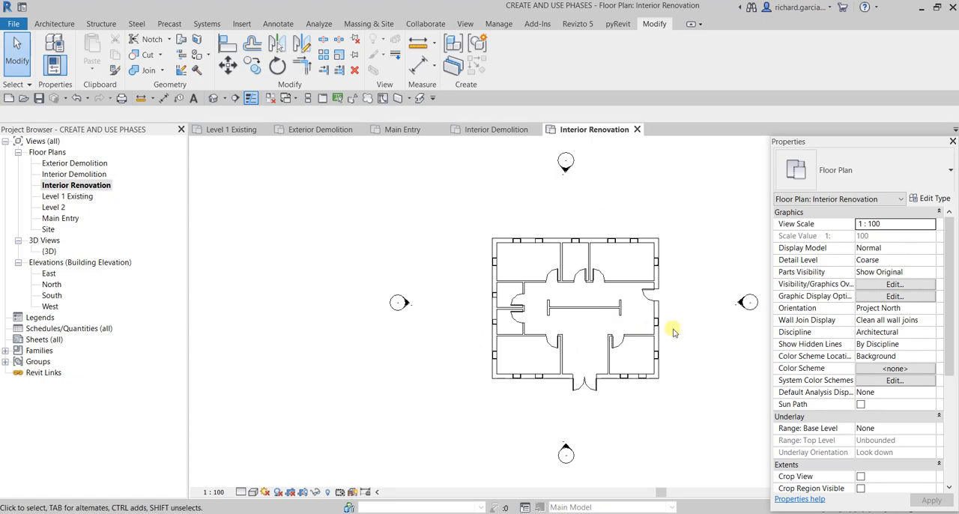
pyautogui.moveTo(700, 310); pyautogui.dragTo(669, 317, button='middle')
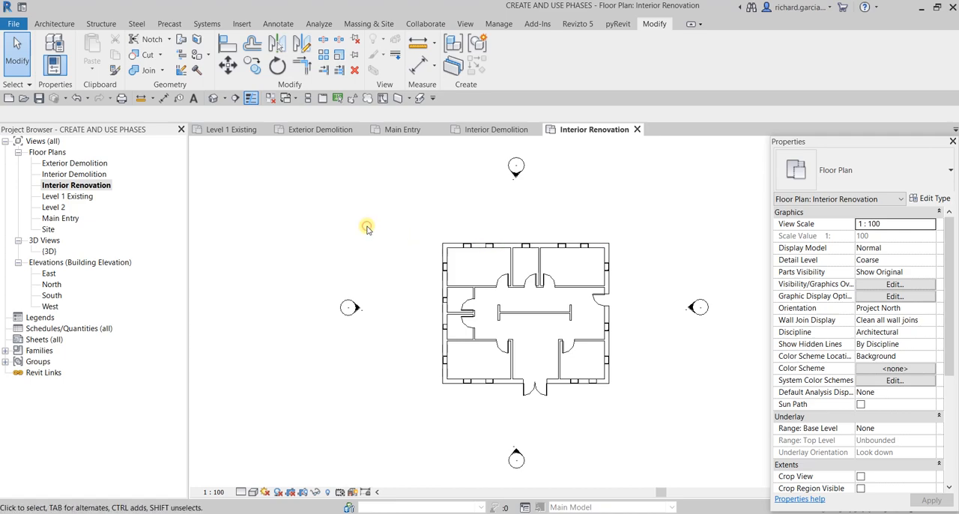
# - Open the default 3D view and set its phase filter to Show Complete
pyautogui.click(214, 99)
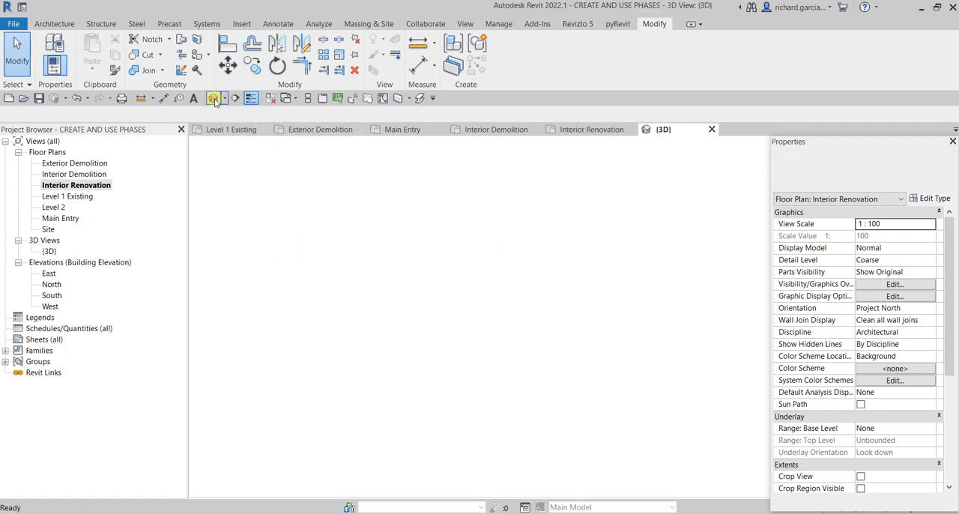
pyautogui.moveTo(618, 328); pyautogui.dragTo(488, 300, button='middle')
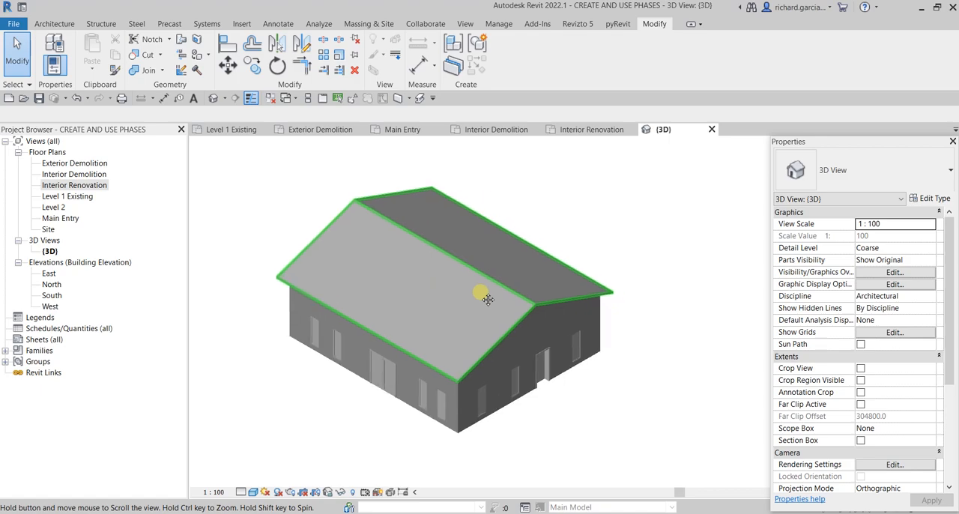
pyautogui.moveTo(948, 236); pyautogui.dragTo(950, 336)
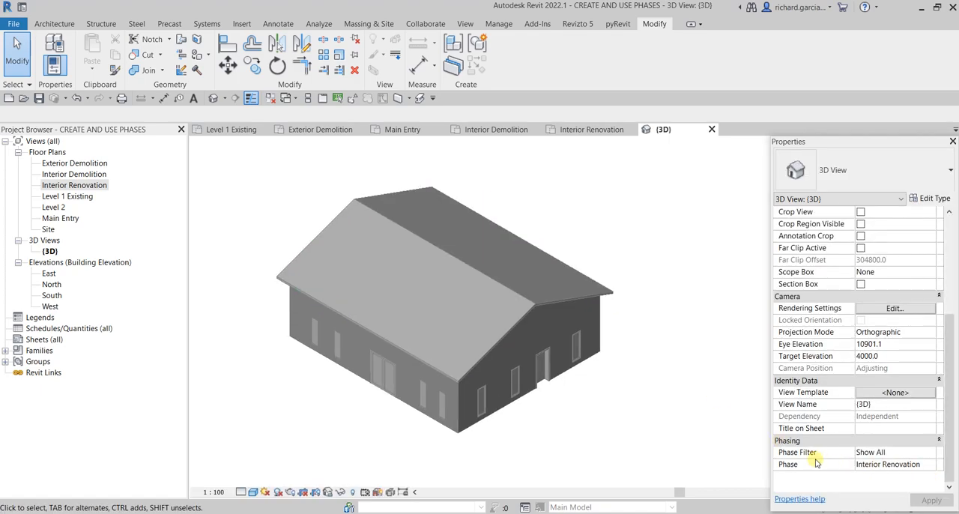
pyautogui.click(908, 455)
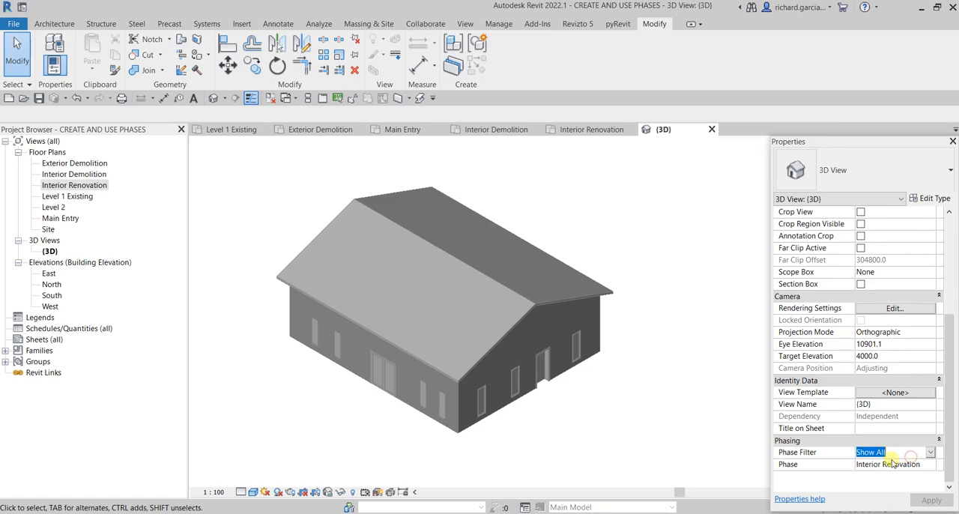
pyautogui.click(929, 451)
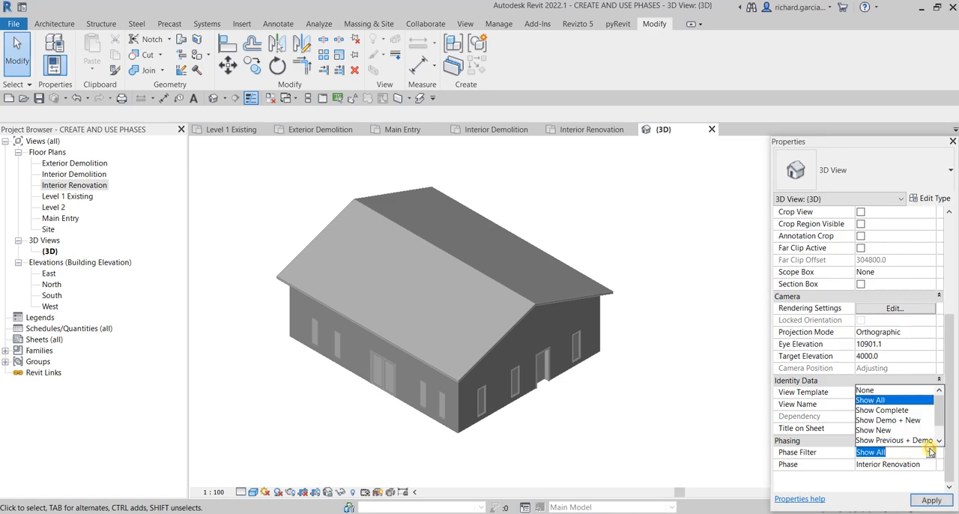
pyautogui.click(890, 410)
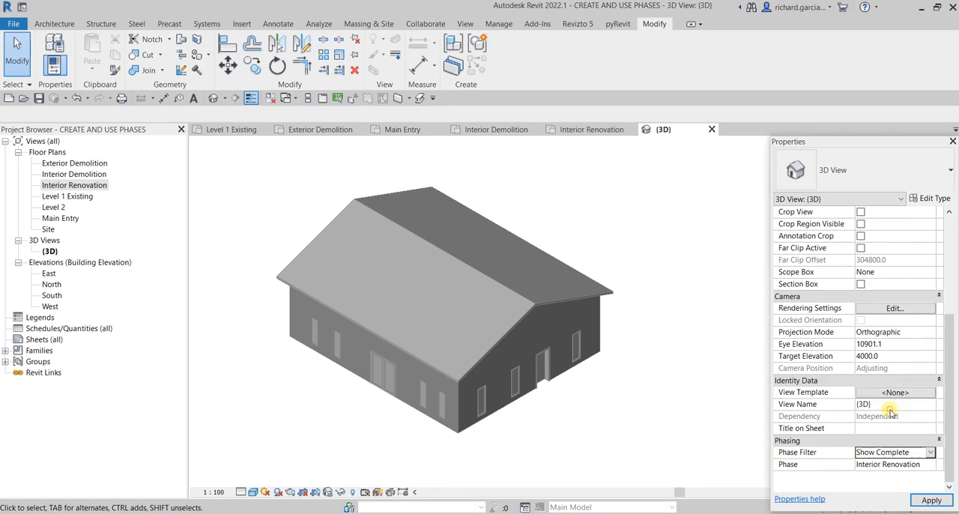
# - Set the 3D view's phase to Existing and inspect the building's exterior
pyautogui.click(929, 465)
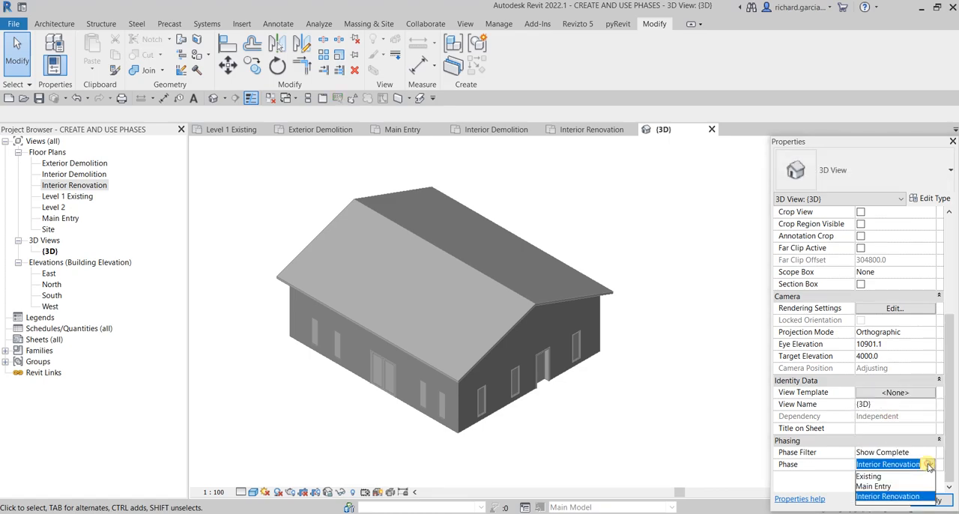
pyautogui.click(870, 477)
pyautogui.moveTo(628, 403)
pyautogui.mouseDown(button='middle')
pyautogui.moveTo(612, 215)
pyautogui.moveTo(621, 397)
pyautogui.mouseUp(button='middle')
pyautogui.moveTo(620, 325); pyautogui.dragTo(618, 376, button='middle')
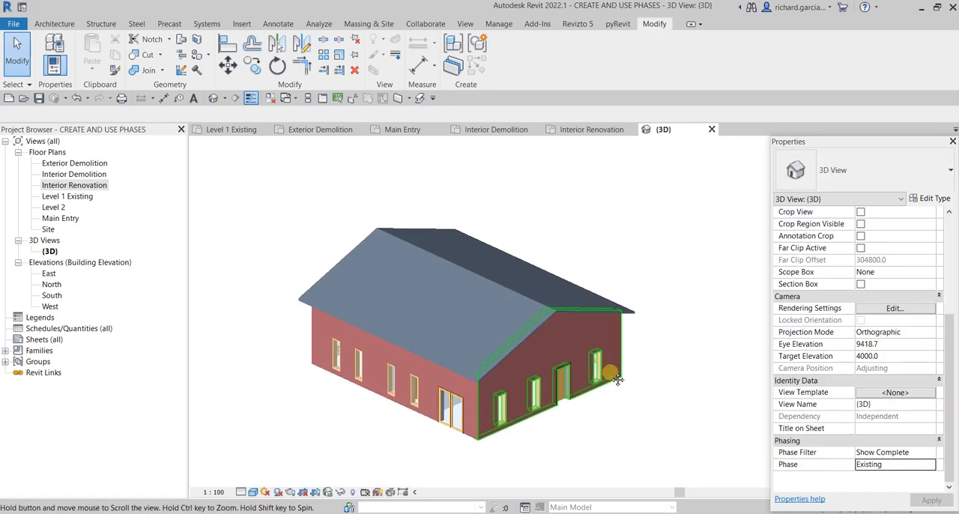
# - Set the 3D view's phase to Main Entry
pyautogui.click(929, 465)
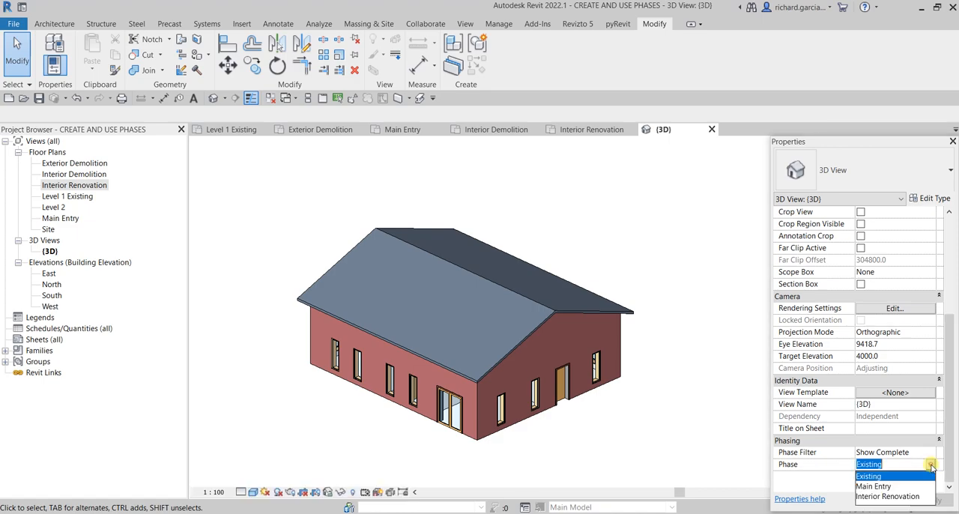
pyautogui.click(878, 486)
pyautogui.click(931, 499)
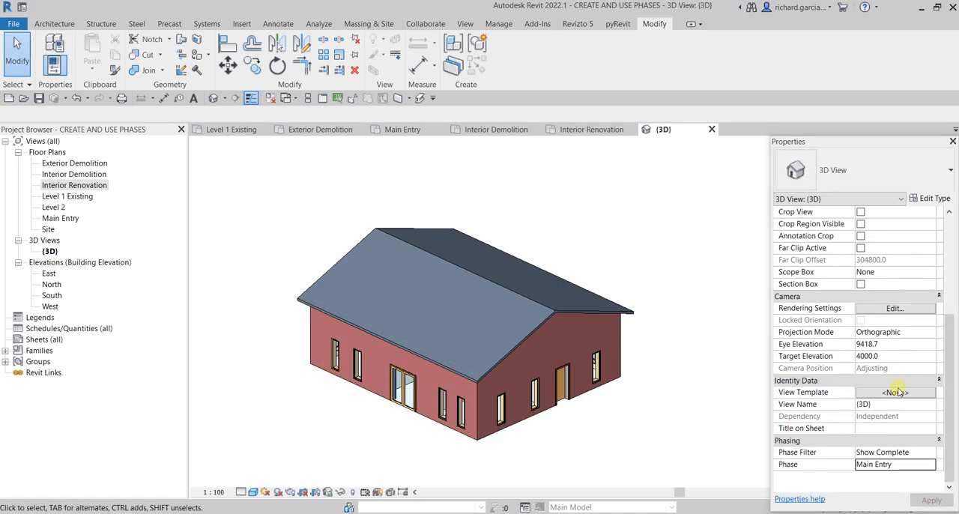
# - Inspect the interior partitions from beneath the building and set the 3D view's phase to Interior Renovation
pyautogui.click(928, 466)
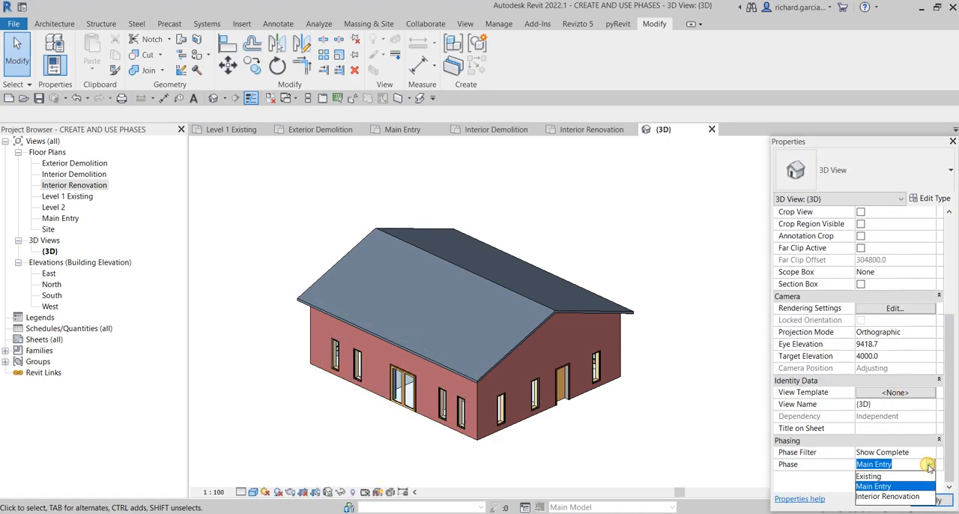
pyautogui.click(632, 383)
pyautogui.keyDown('shift'); pyautogui.moveTo(642, 220); pyautogui.dragTo(691, 336, button='middle'); pyautogui.keyUp('shift')
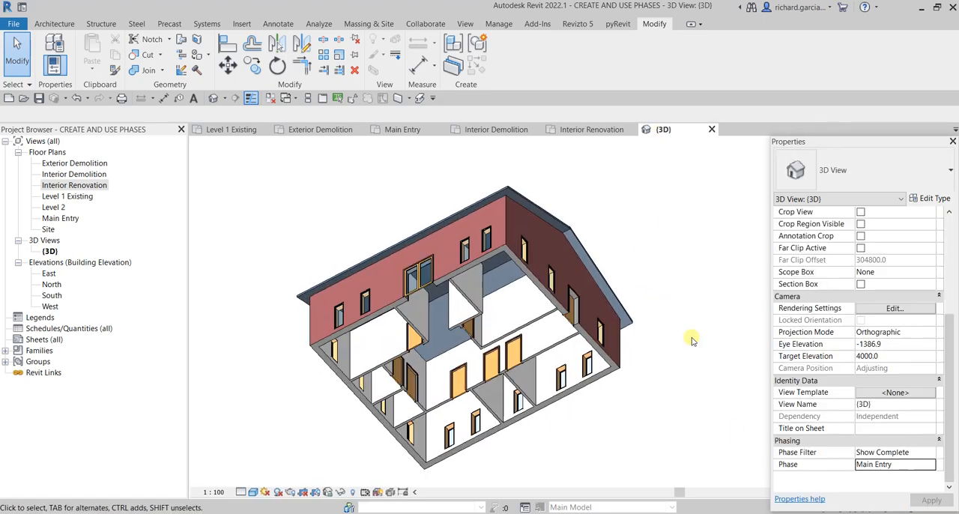
pyautogui.click(926, 466)
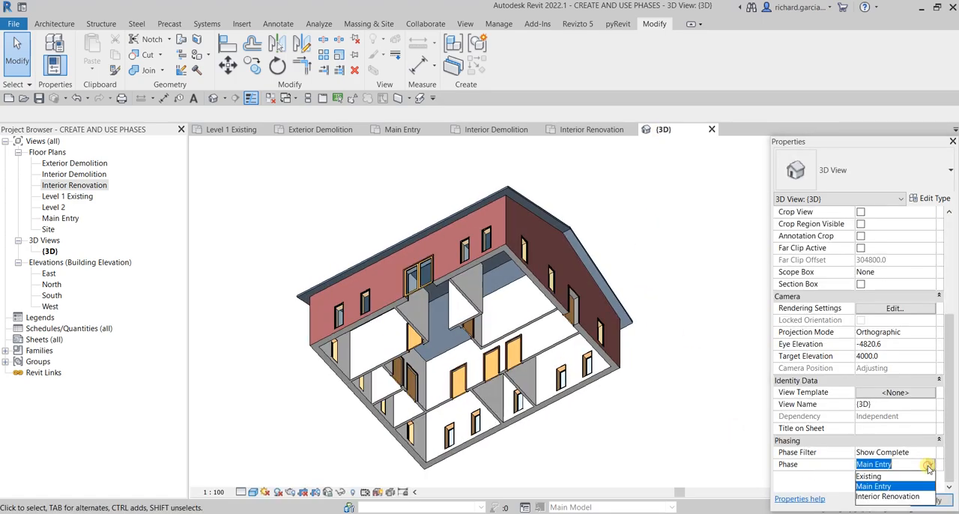
pyautogui.click(891, 498)
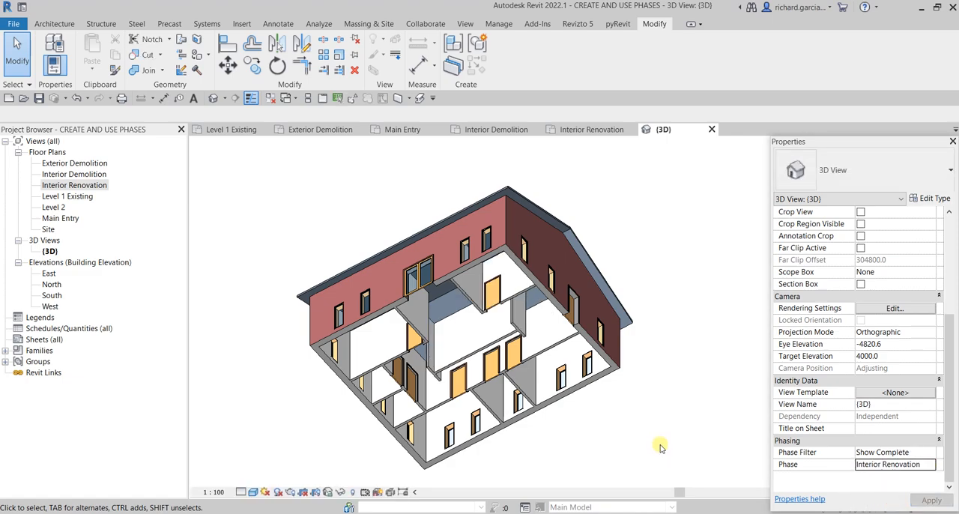
# - Switch the 3D view's phase to Main Entry and back to Existing to compare the model from beneath
pyautogui.keyDown('shift'); pyautogui.moveTo(606, 404); pyautogui.dragTo(589, 384, button='middle'); pyautogui.keyUp('shift')
pyautogui.click(916, 465)
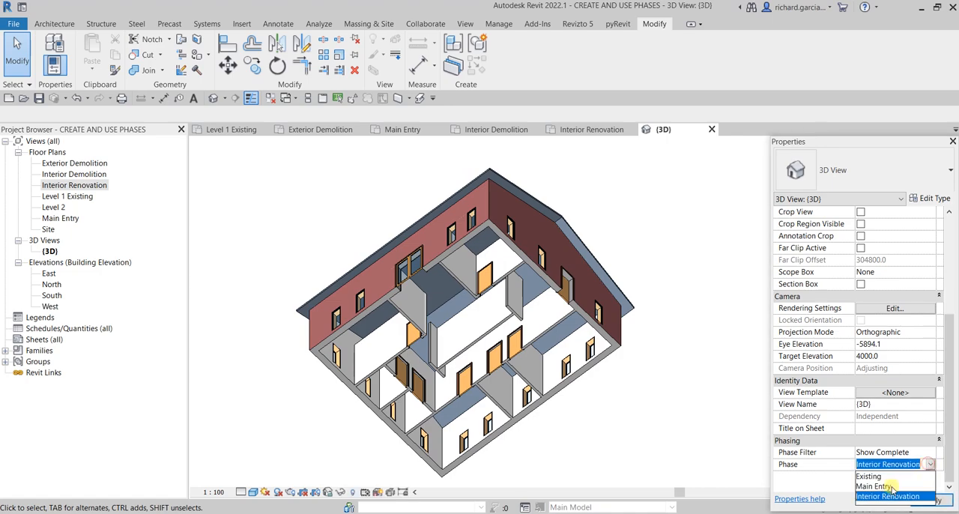
pyautogui.click(887, 485)
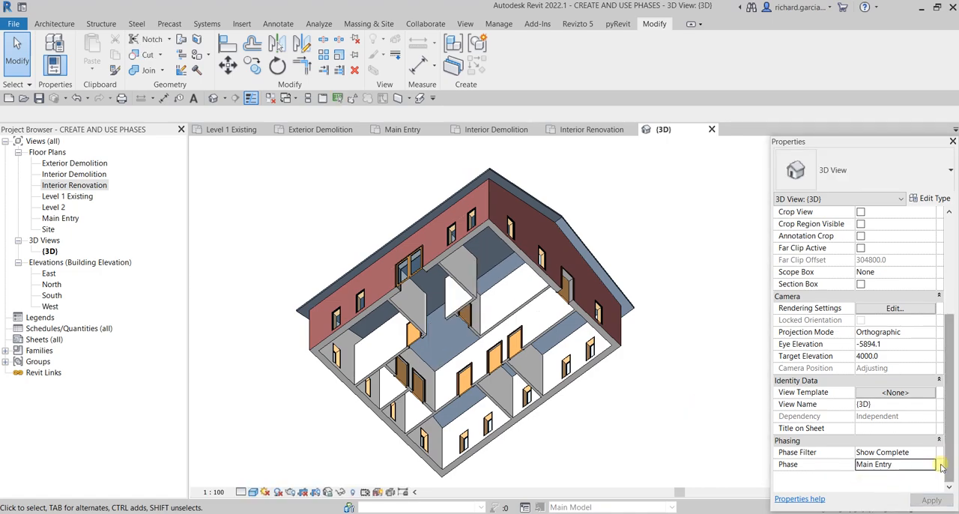
pyautogui.click(903, 465)
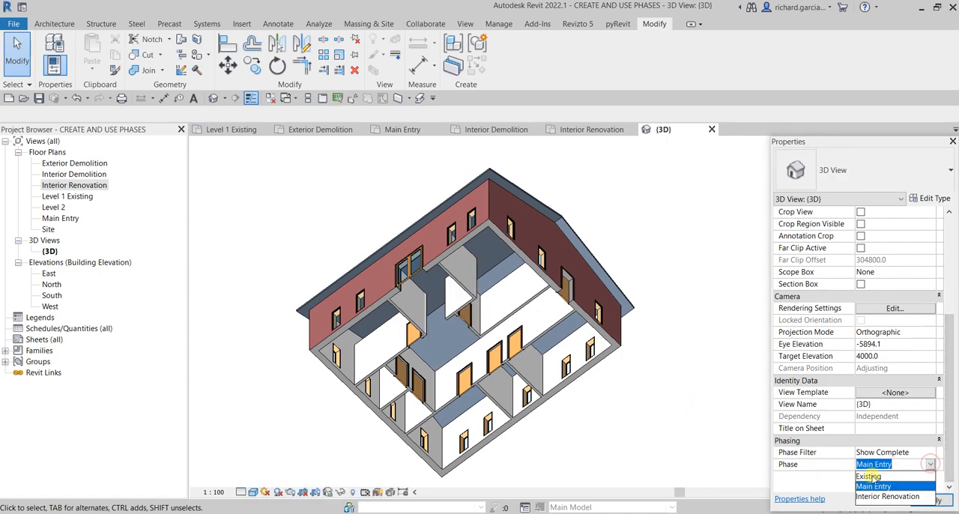
pyautogui.click(869, 477)
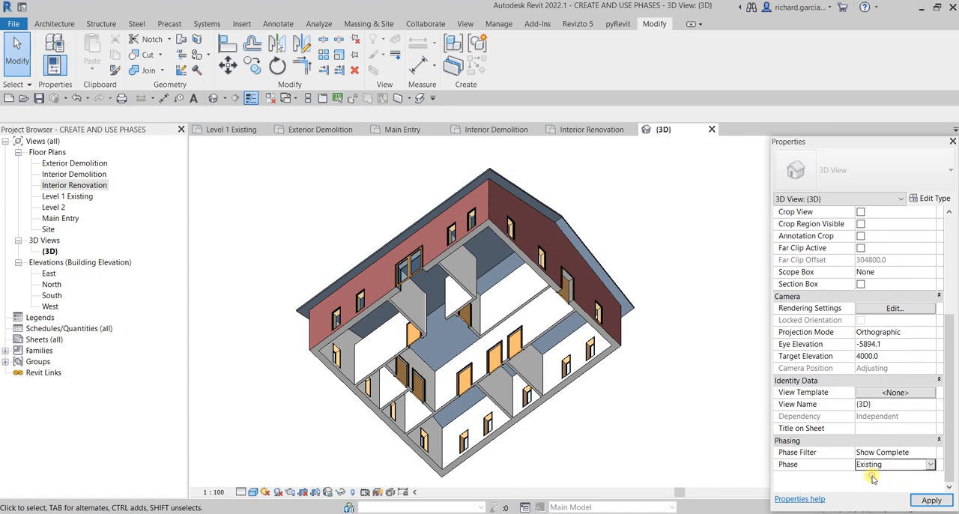
# - Advance the 3D view's phase through Main Entry to Interior Renovation and inspect the new partitions and exterior walls
pyautogui.click(928, 465)
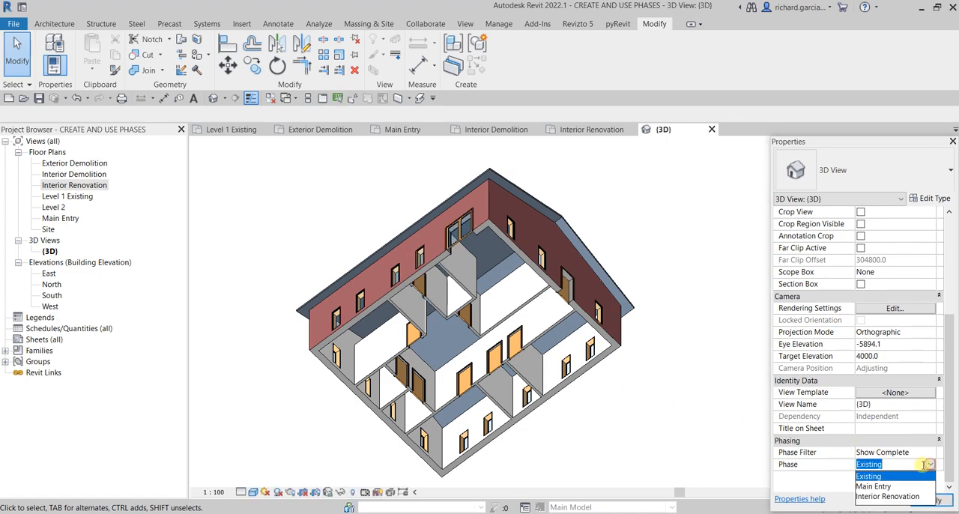
pyautogui.click(875, 486)
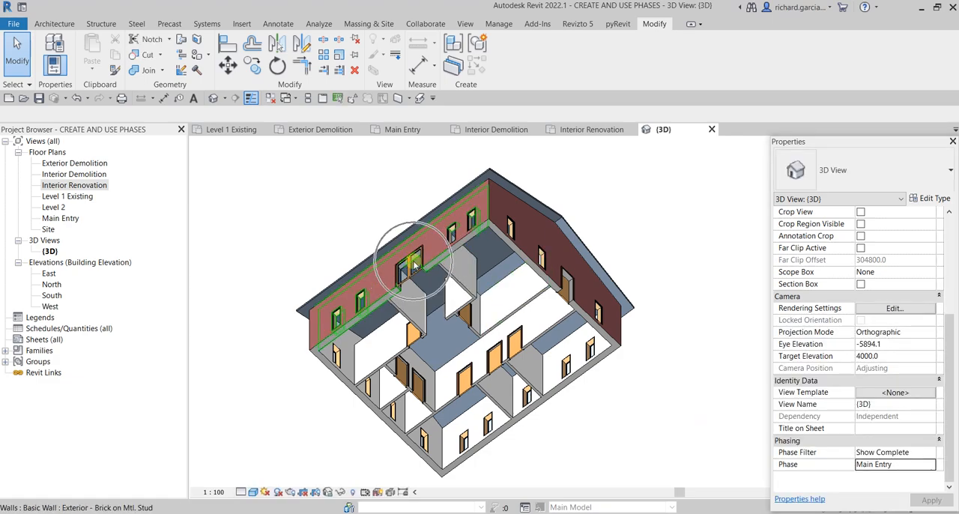
pyautogui.click(931, 465)
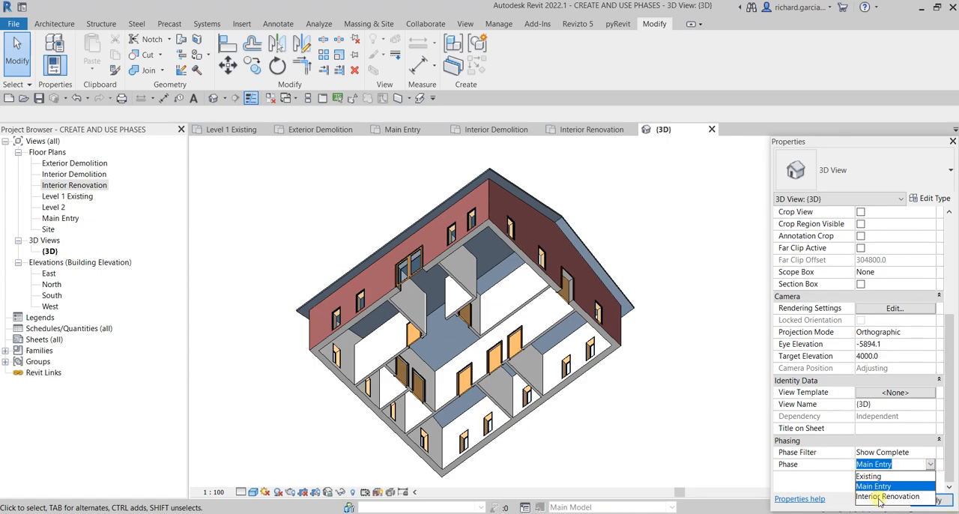
pyautogui.click(881, 497)
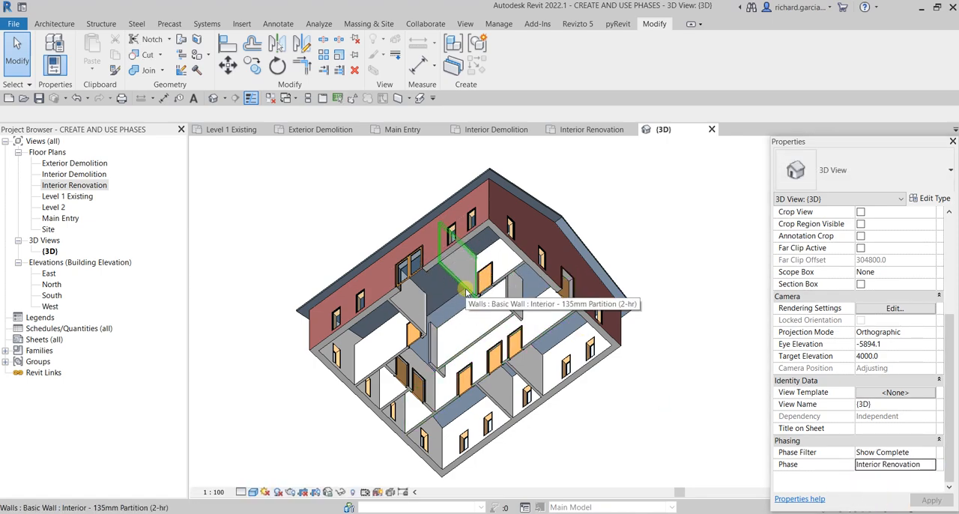
pyautogui.keyDown('shift'); pyautogui.moveTo(562, 219); pyautogui.dragTo(570, 374, button='middle'); pyautogui.keyUp('shift')
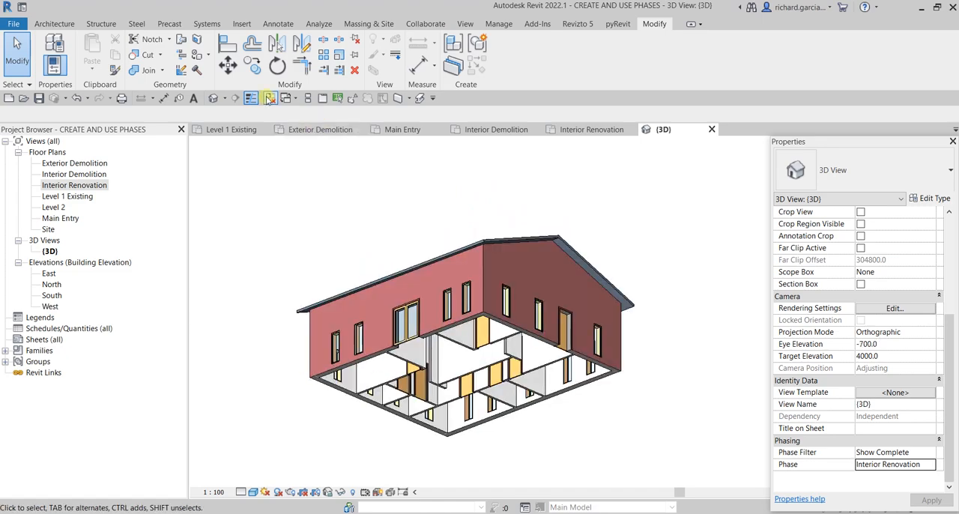
# - Close all inactive views and open the Level 1 Existing, Exterior Demolition, Interior Demolition, Interior Renovation and Main Entry floor plans
pyautogui.click(270, 100)
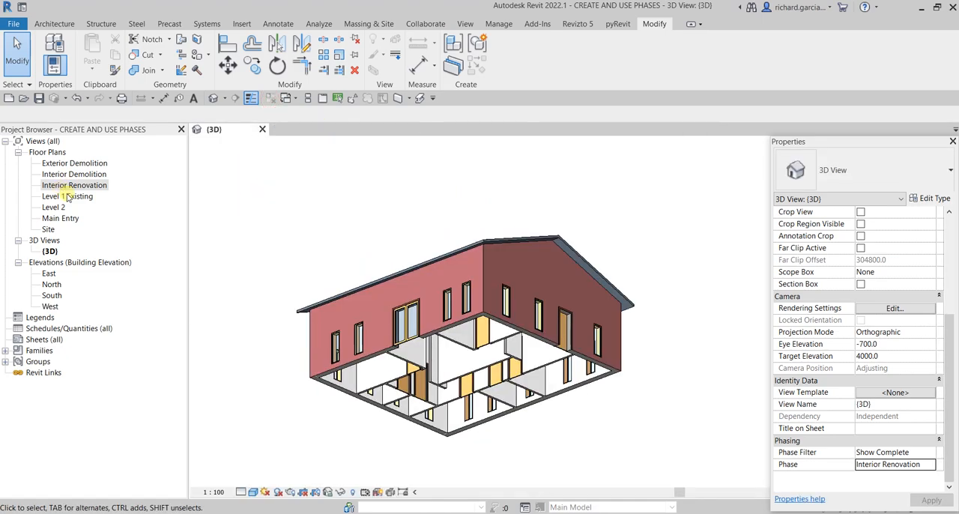
pyautogui.doubleClick(67, 196)
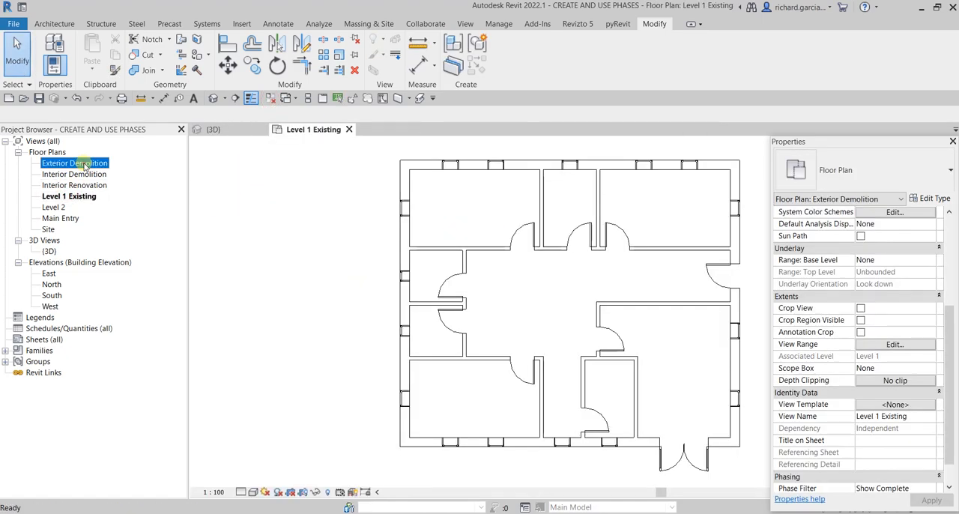
pyautogui.doubleClick(82, 164)
pyautogui.doubleClick(79, 174)
pyautogui.doubleClick(81, 186)
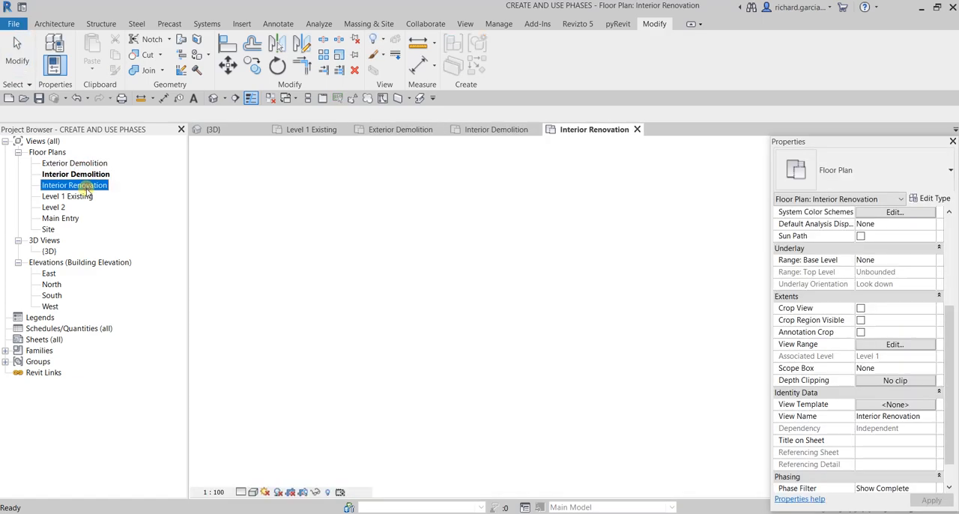
pyautogui.doubleClick(66, 218)
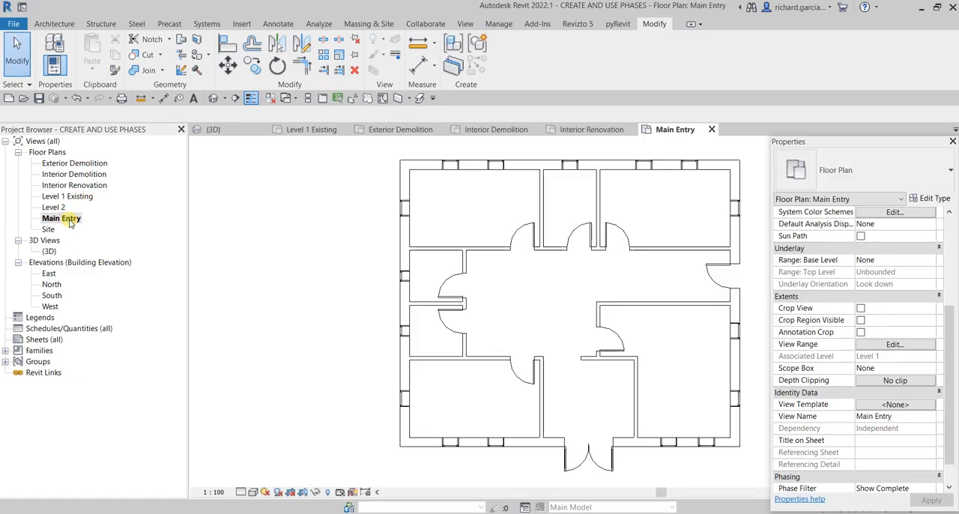
# - Tile all open views and zoom every one of them to fit
pyautogui.press('w')
pyautogui.press('t')
pyautogui.press('z')
pyautogui.press('a')
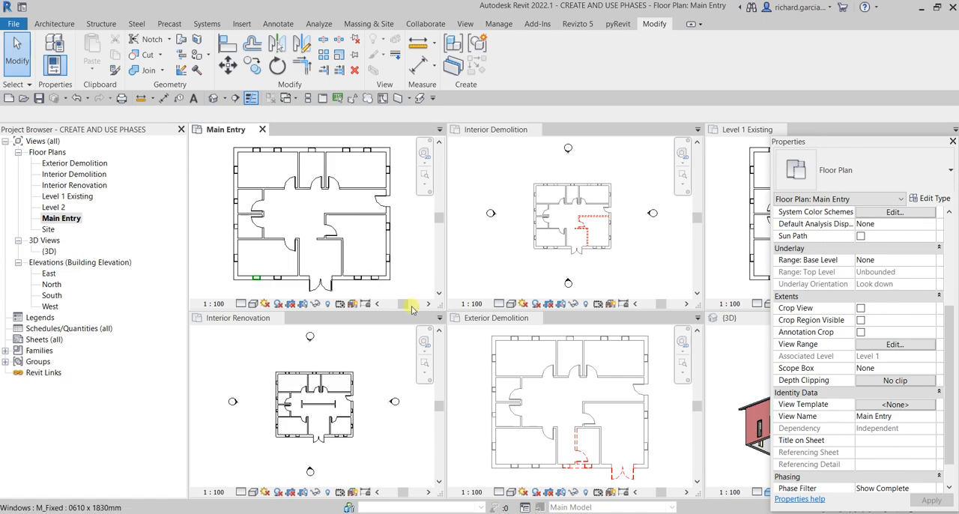
# - Hide the Properties palette and the Project Browser and close the 3D view to give the floor plans more room
pyautogui.click(951, 142)
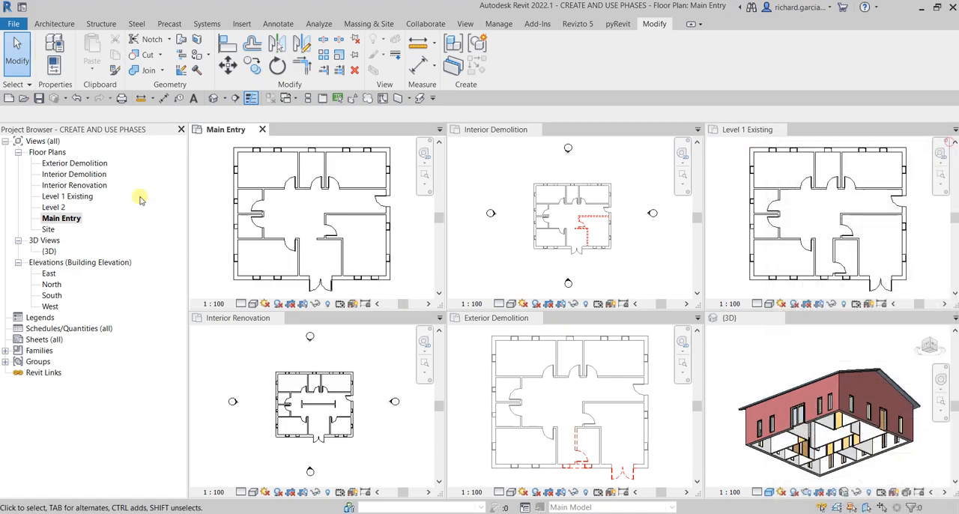
pyautogui.click(181, 129)
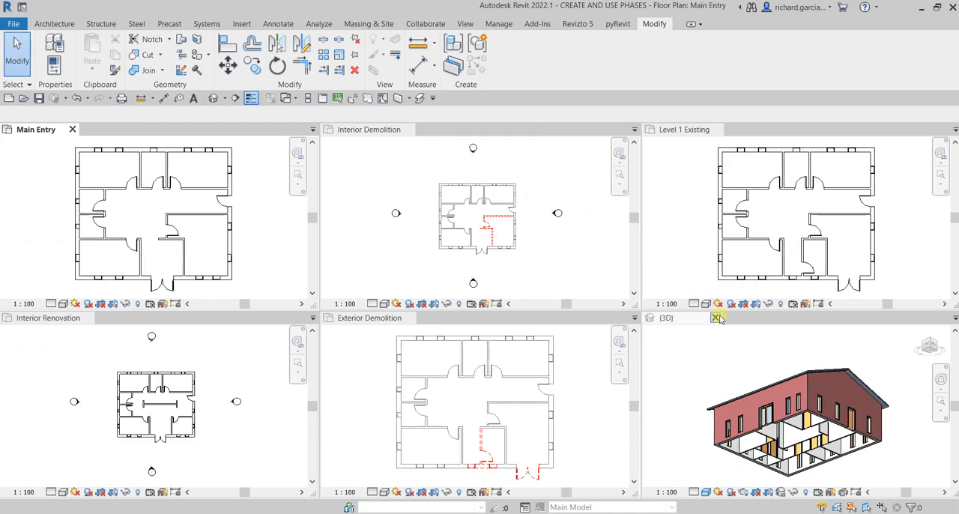
pyautogui.click(719, 316)
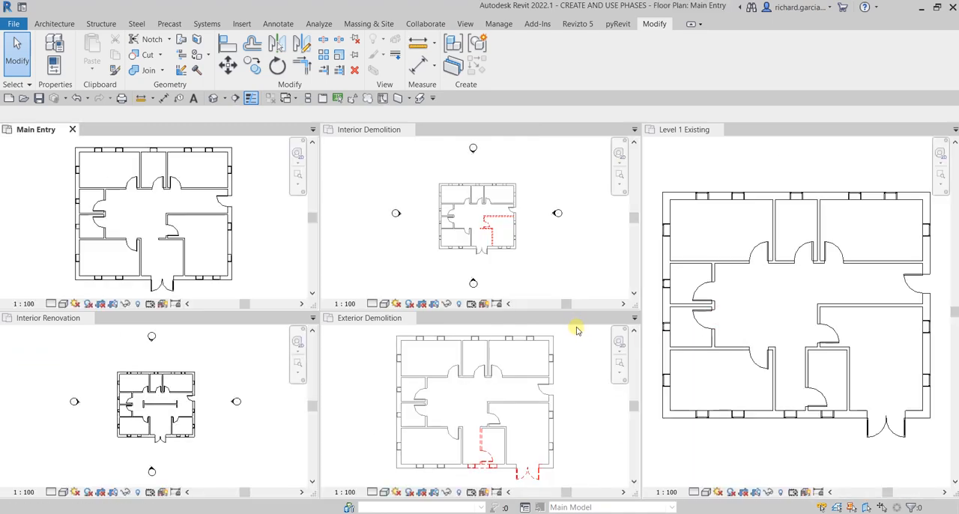